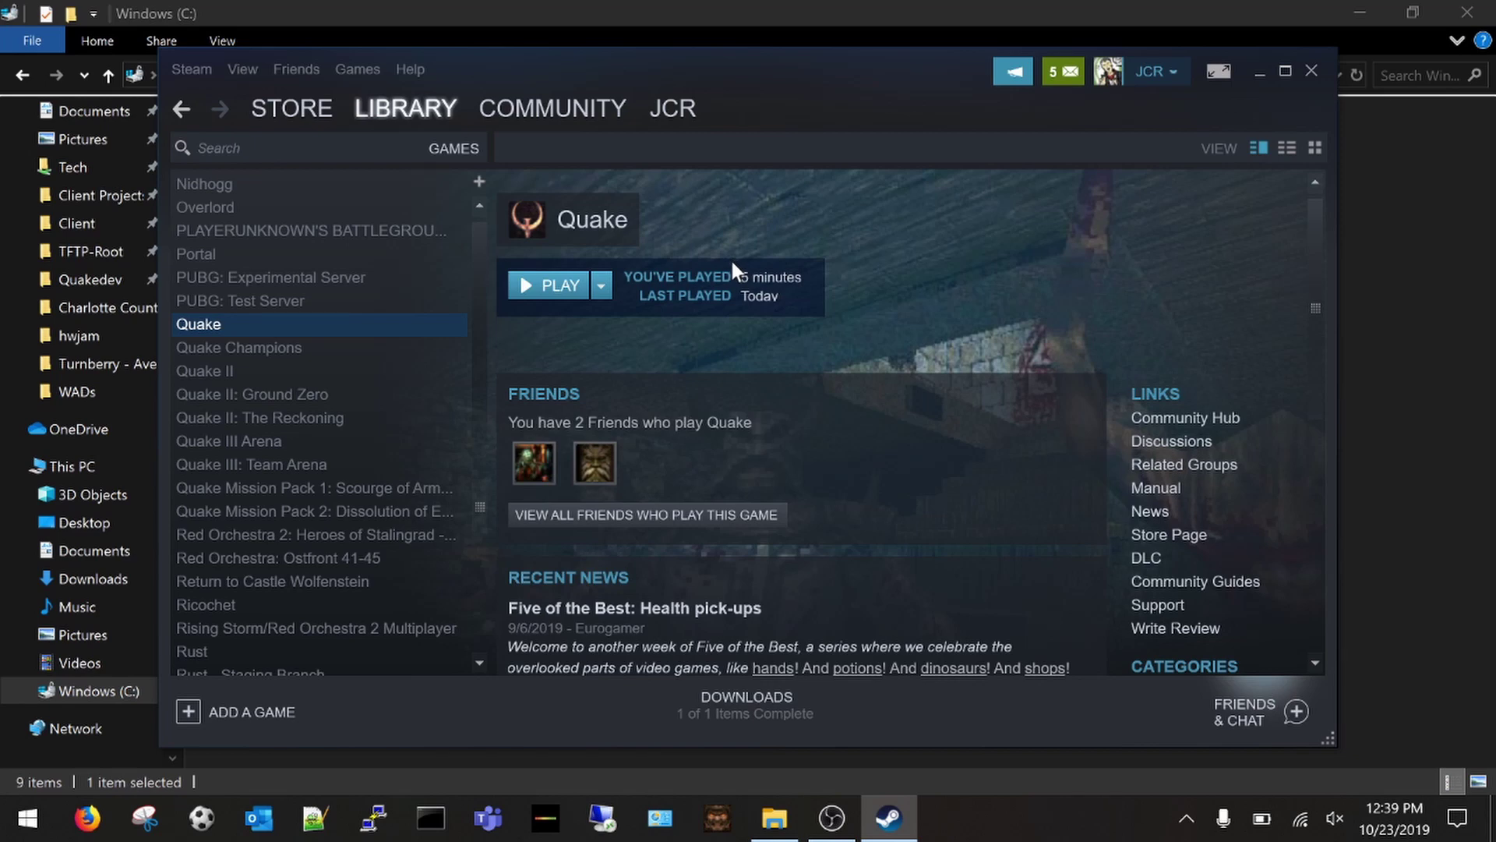
# In File Explorer, open C:\Program Files (x86)\Steam\steamapps\common\Quake and locate the Id1 folder.
pyautogui.hotkey('alt', 'Tab')
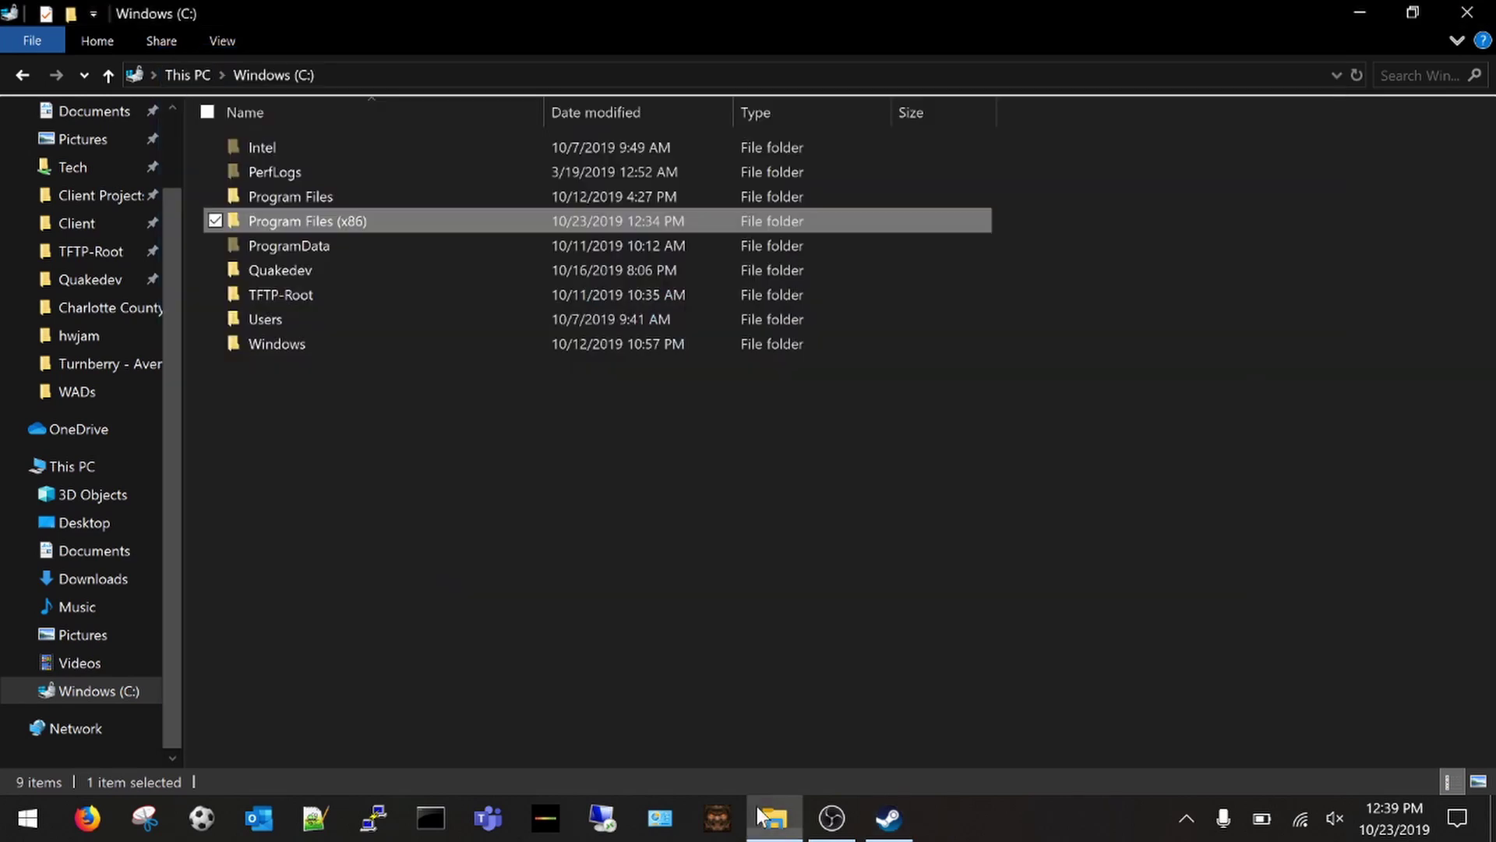
pyautogui.doubleClick(350, 226)
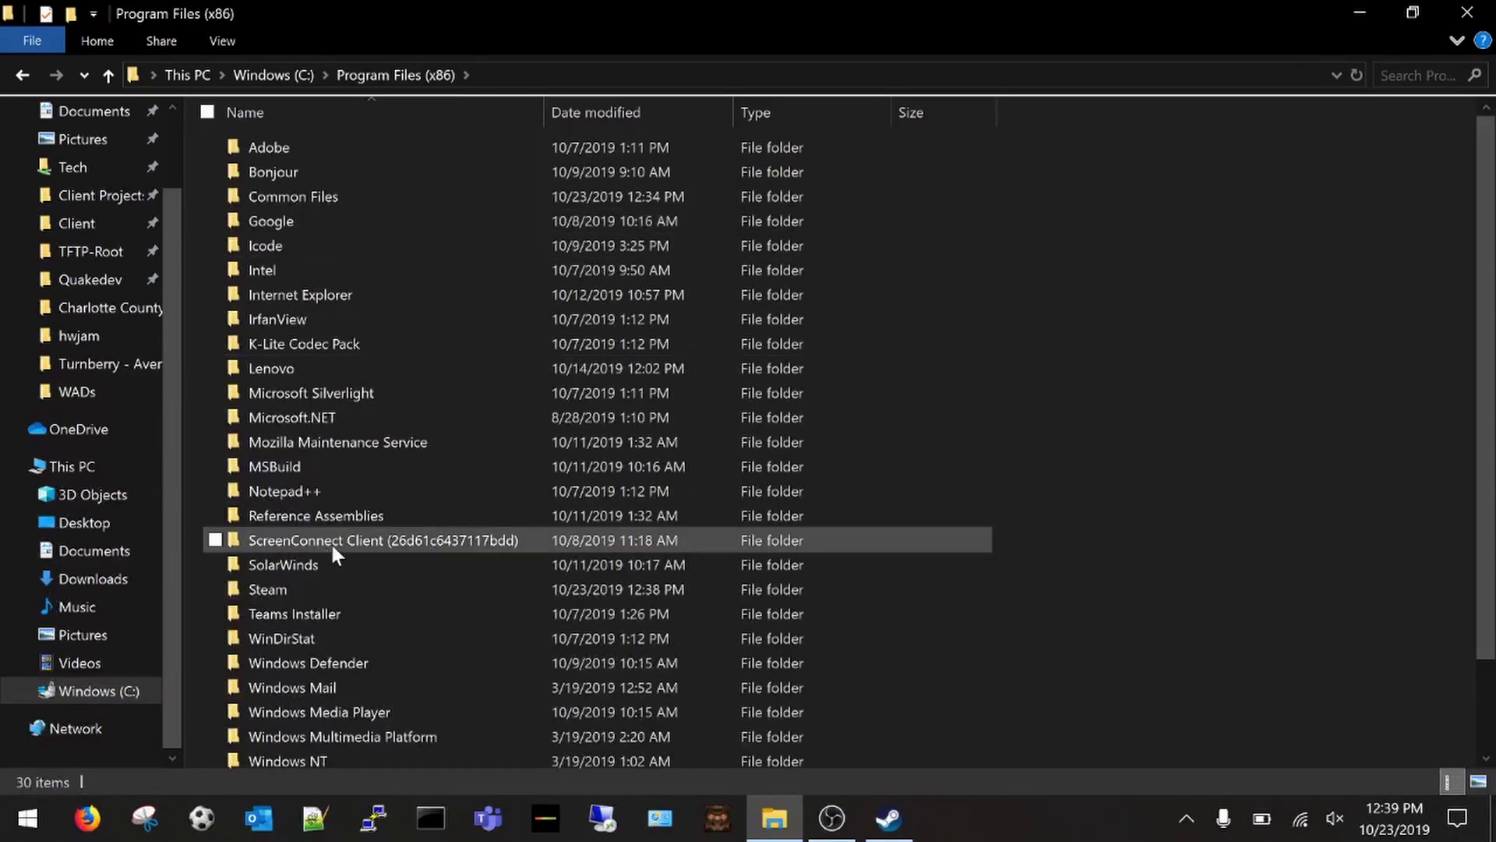
pyautogui.doubleClick(290, 588)
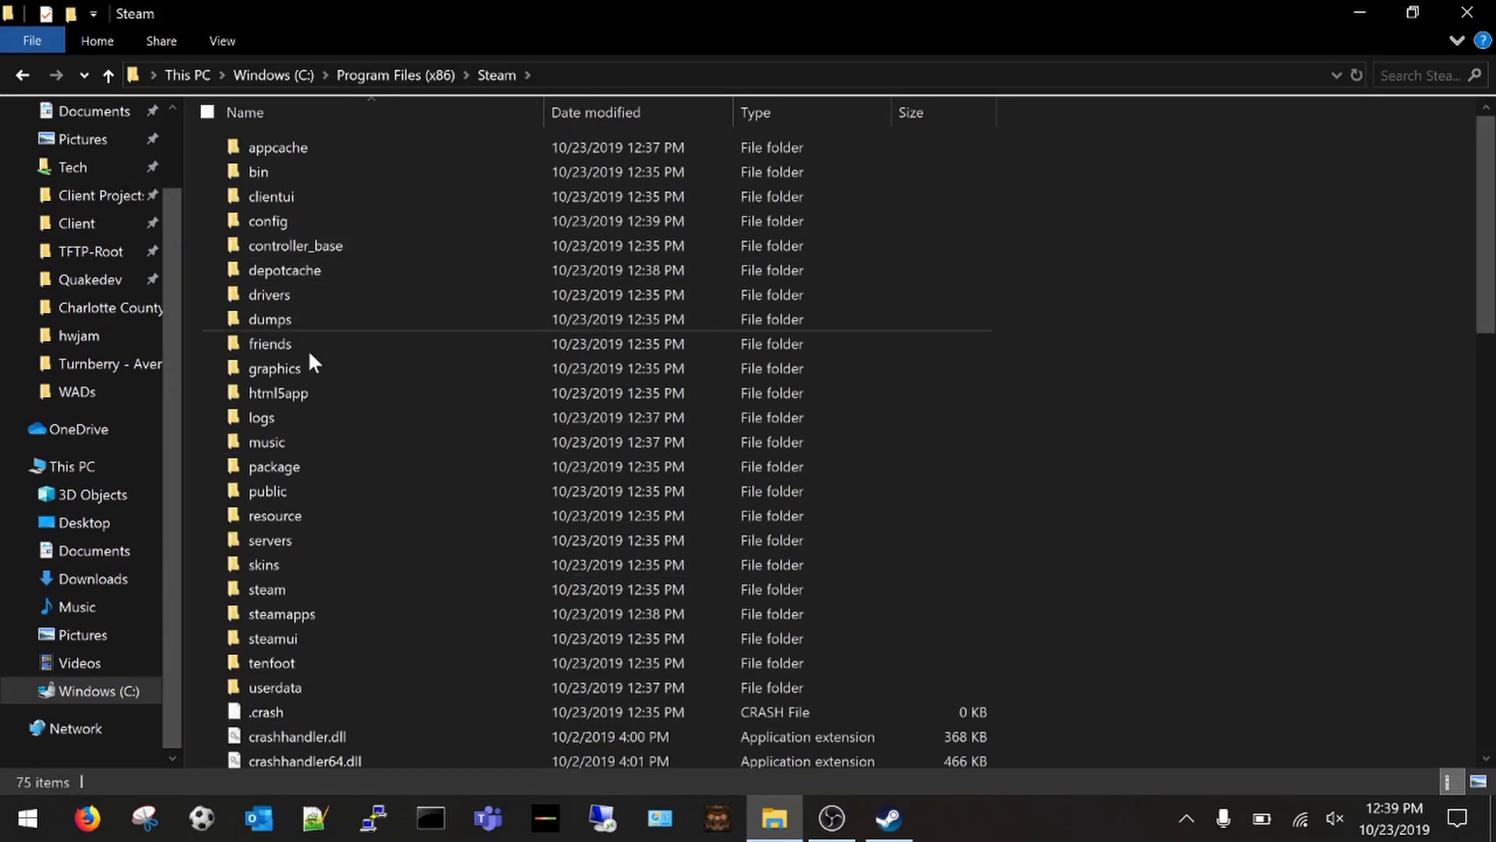
pyautogui.doubleClick(290, 616)
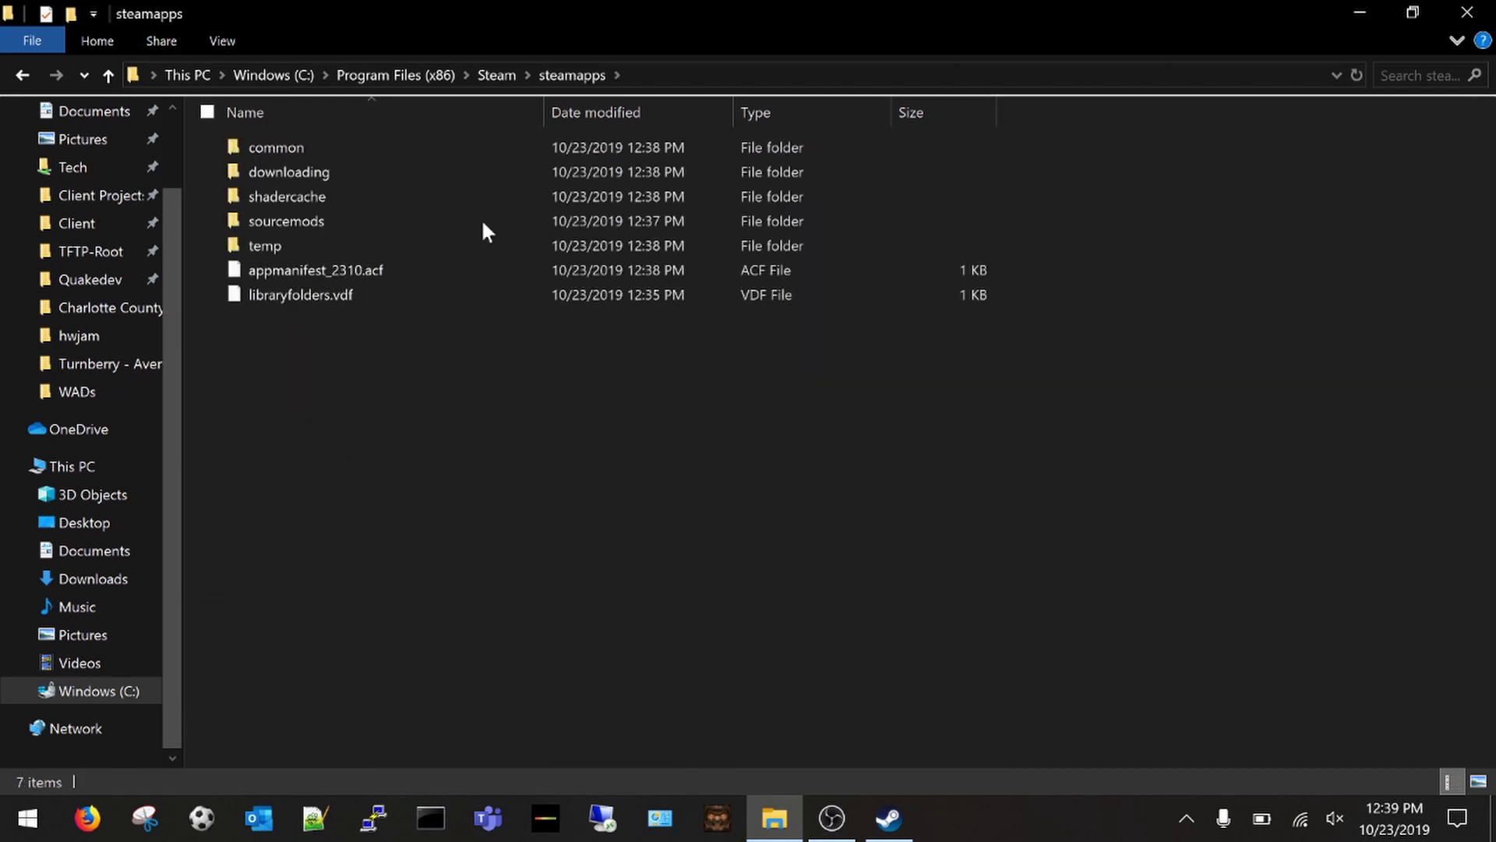
pyautogui.doubleClick(280, 149)
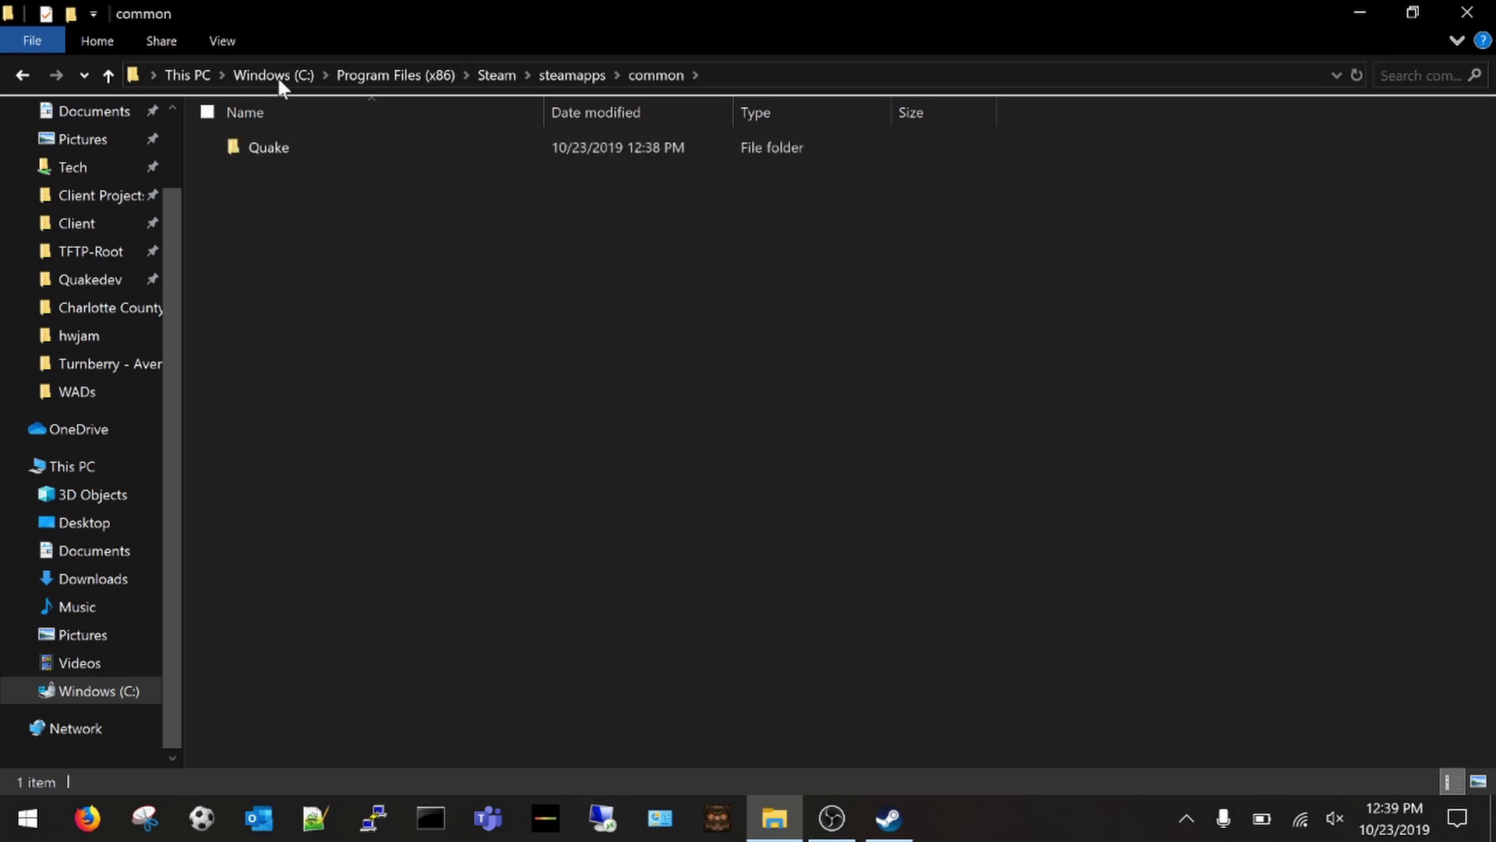
pyautogui.doubleClick(282, 146)
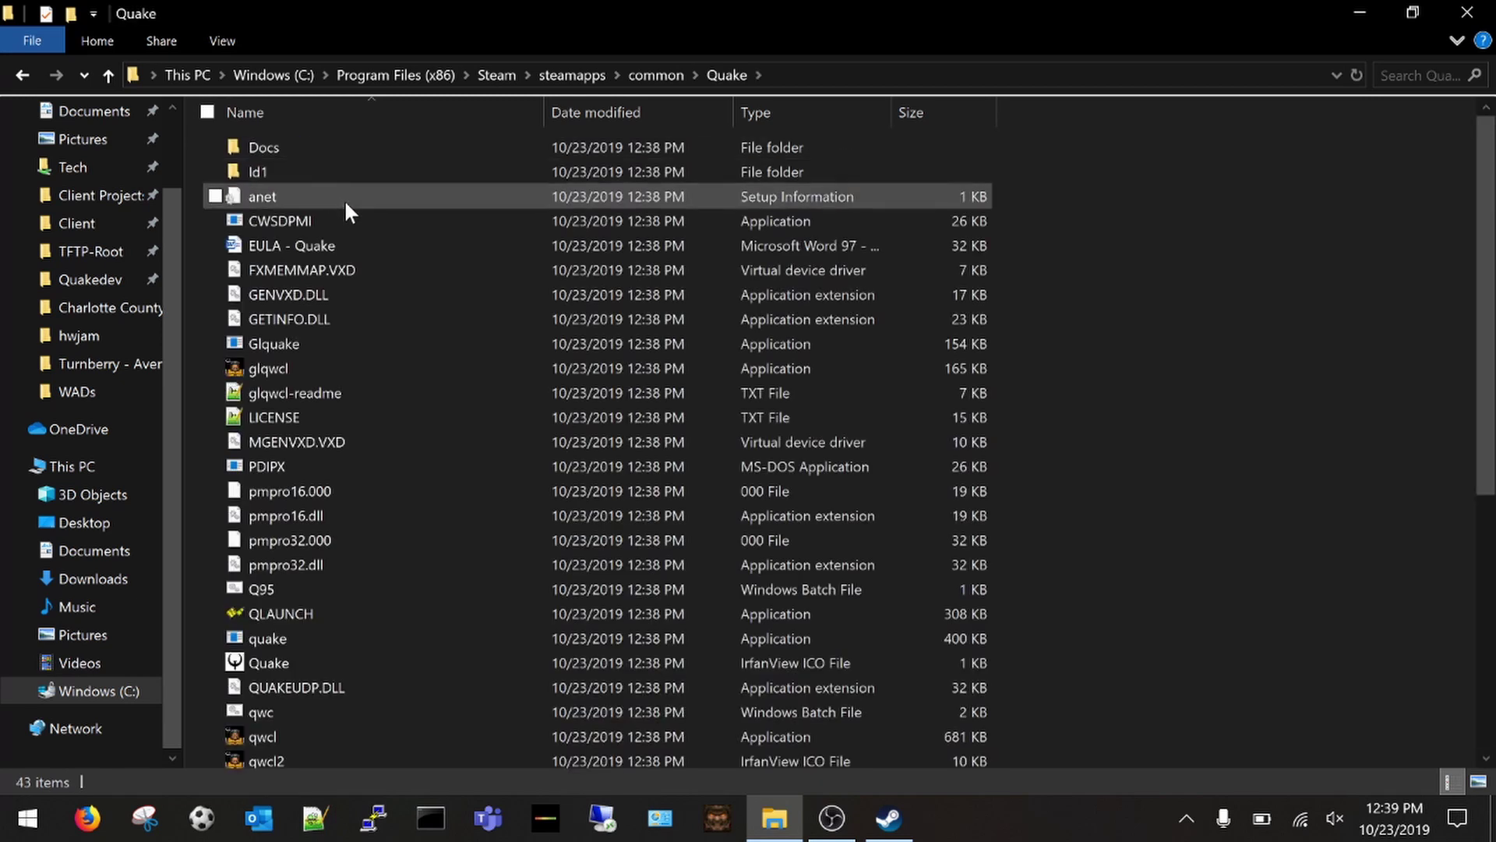
pyautogui.moveTo(285, 170)
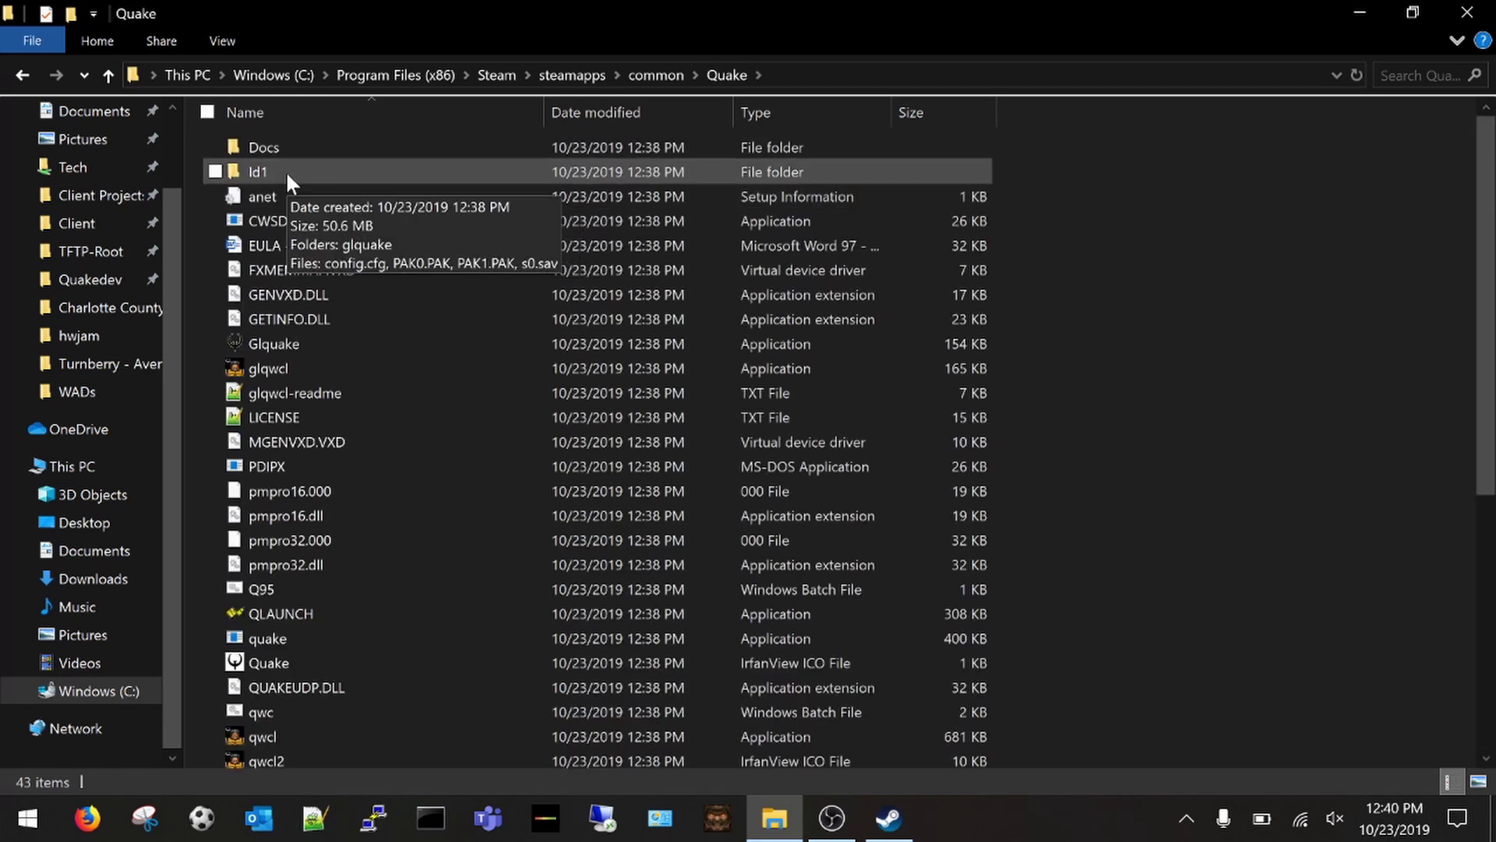
pyautogui.click(285, 171)
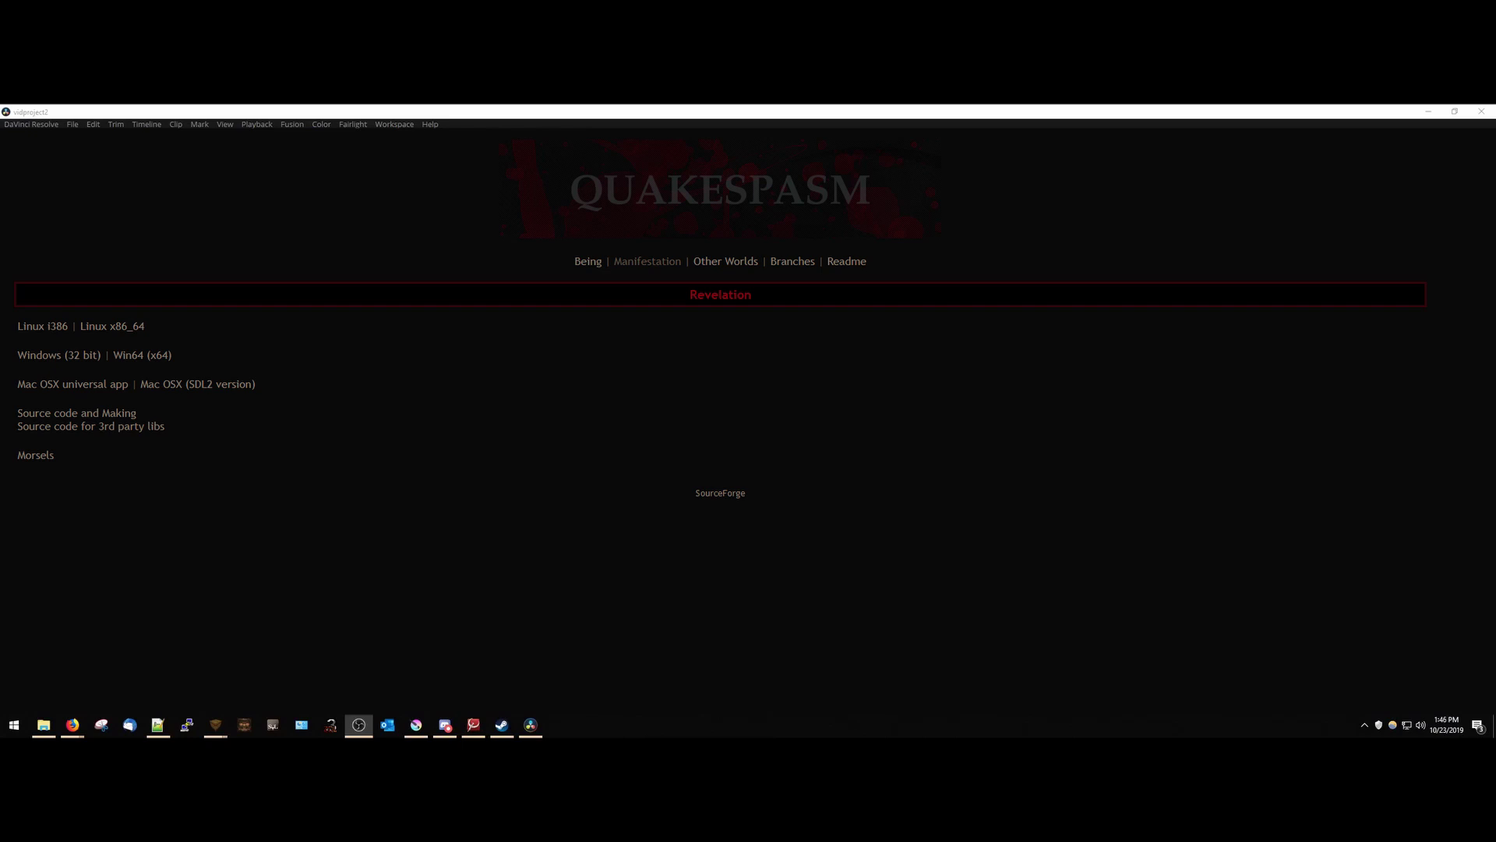
# Switch to Firefox, open the quakespasm-0.93.1_win64.zip download with 7-Zip File Manager, and enter the archive's quakespasm-0.93.1_win64 folder.
pyautogui.hotkey('alt', 'Tab')
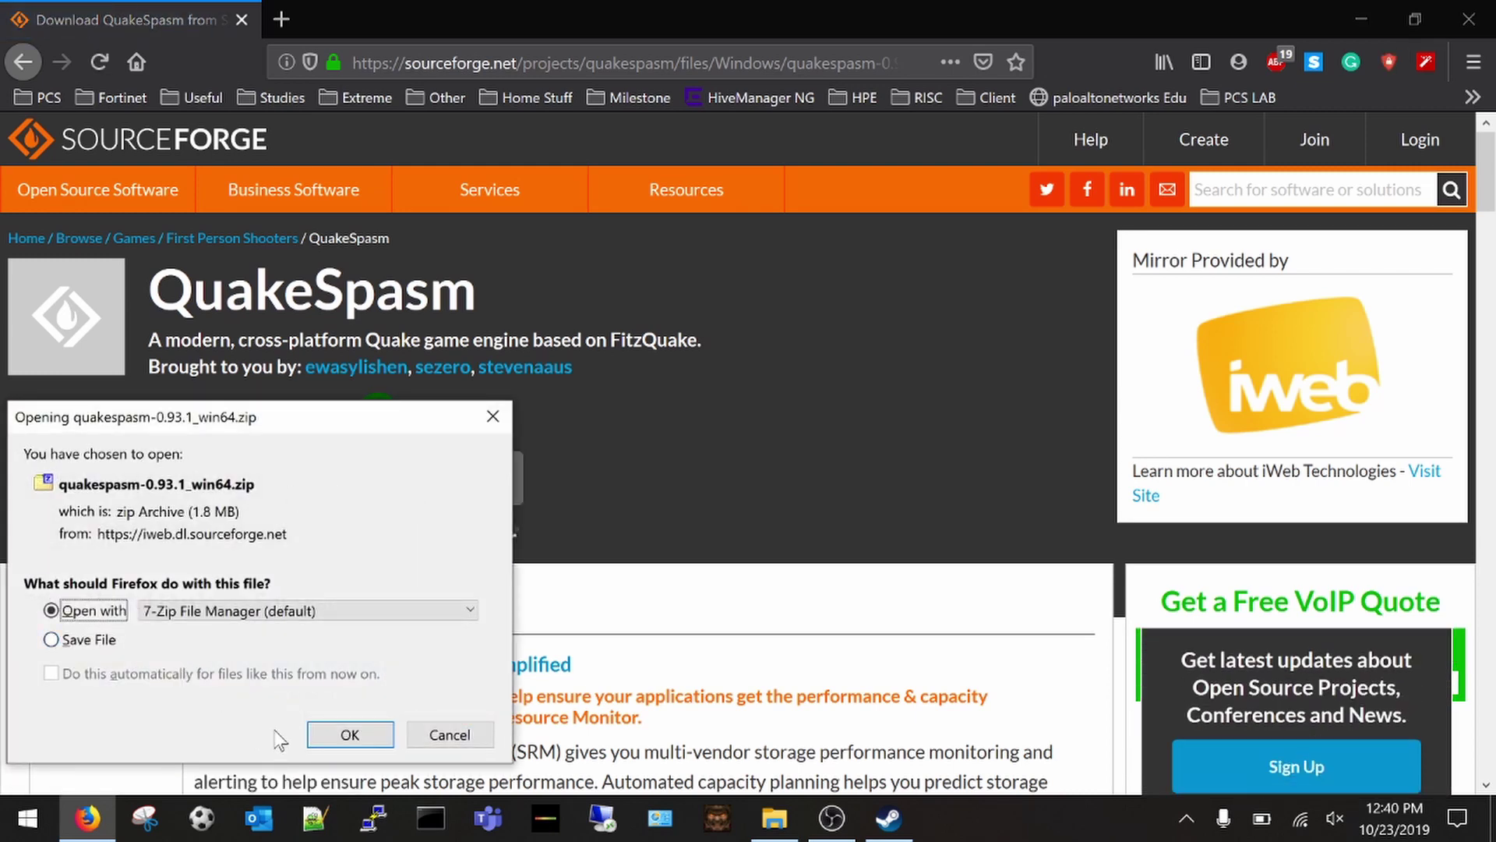
pyautogui.click(320, 733)
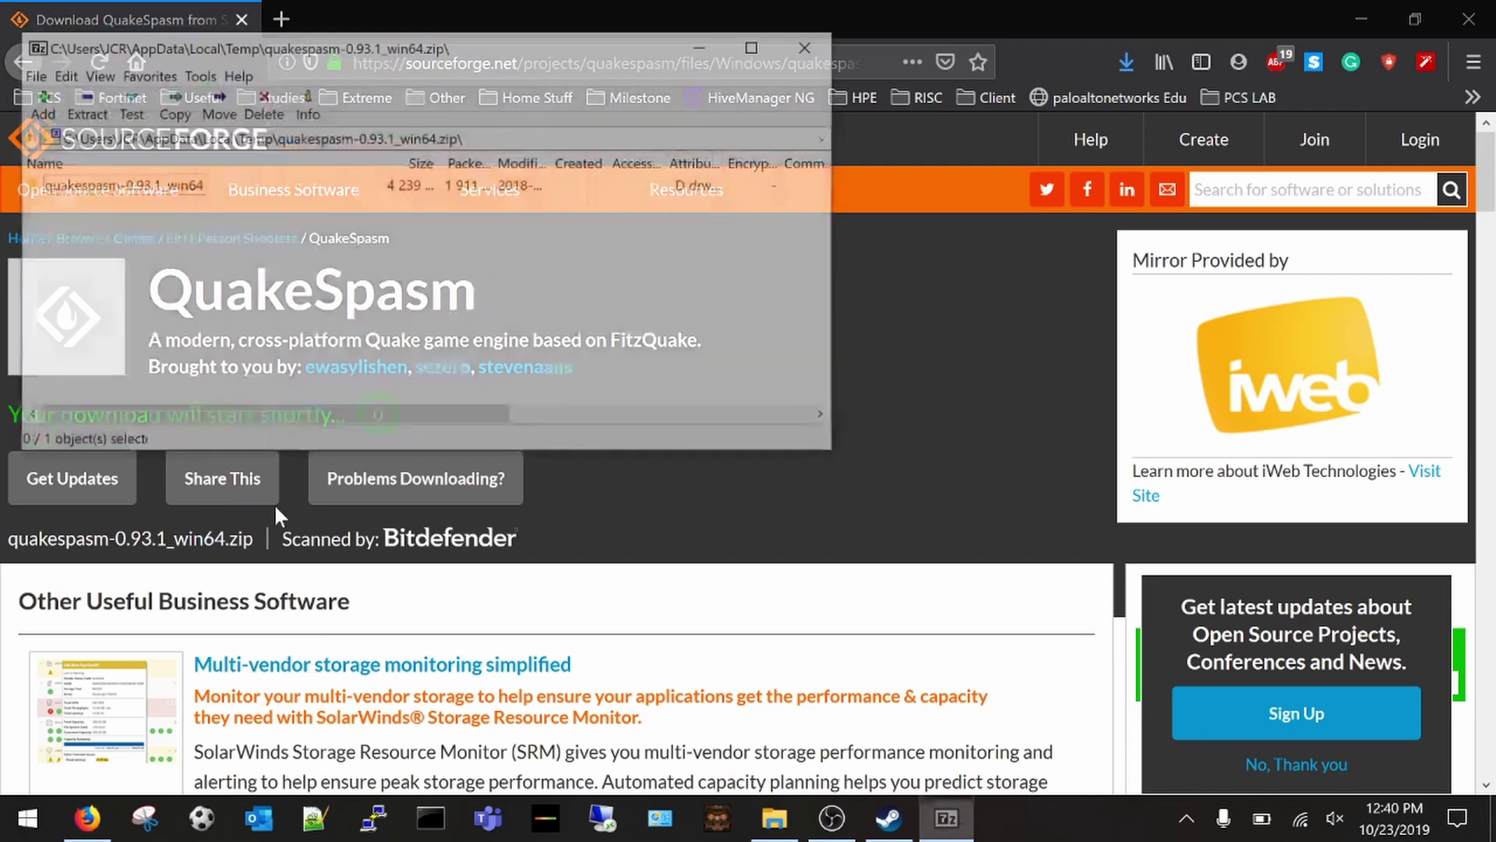
pyautogui.doubleClick(84, 188)
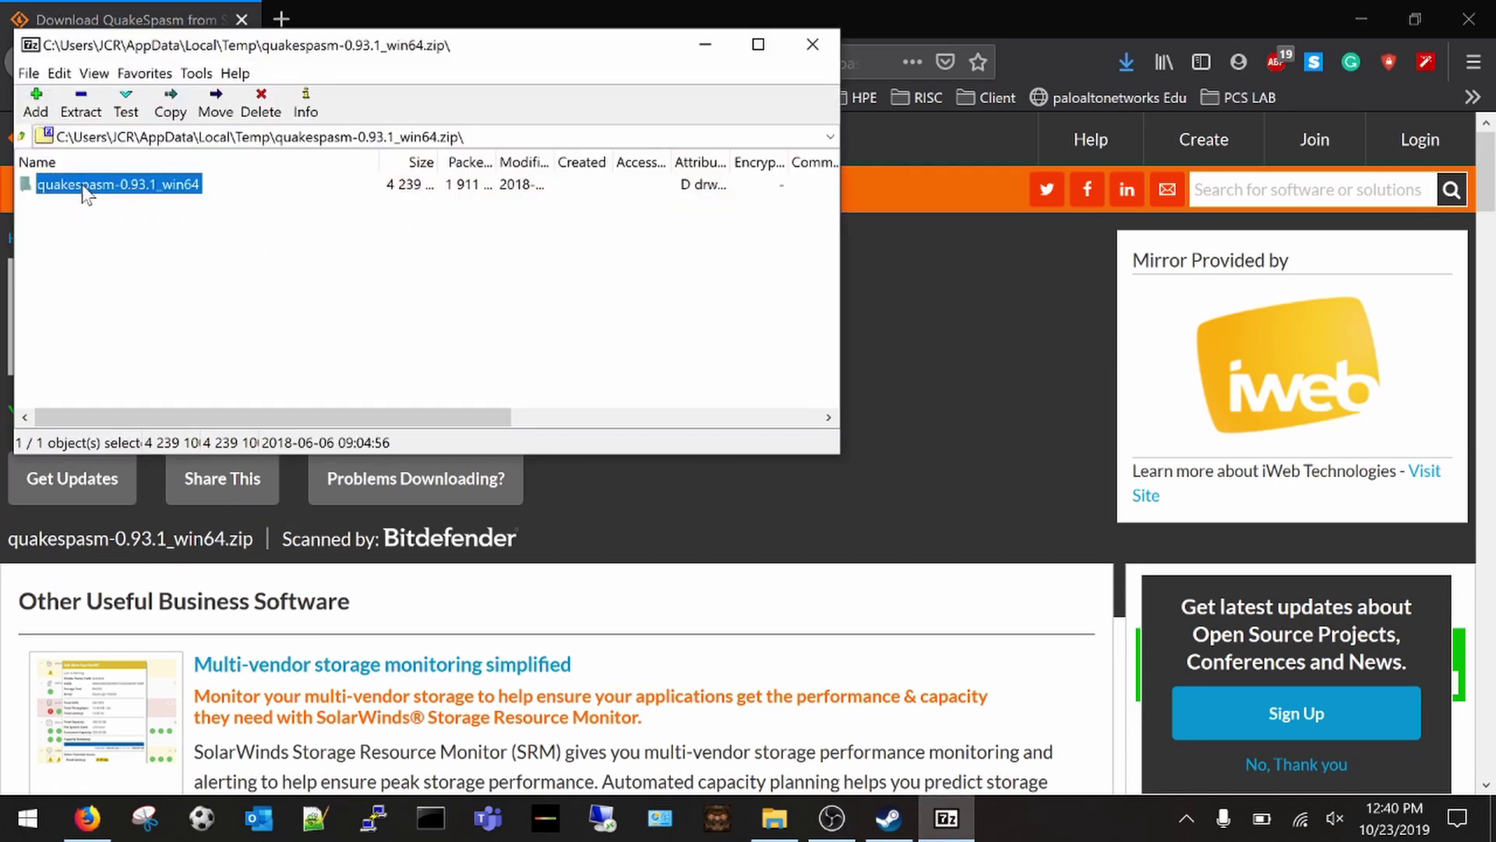
# In File Explorer, create a folder named Quake in the root of drive C: and open it.
pyautogui.click(795, 818)
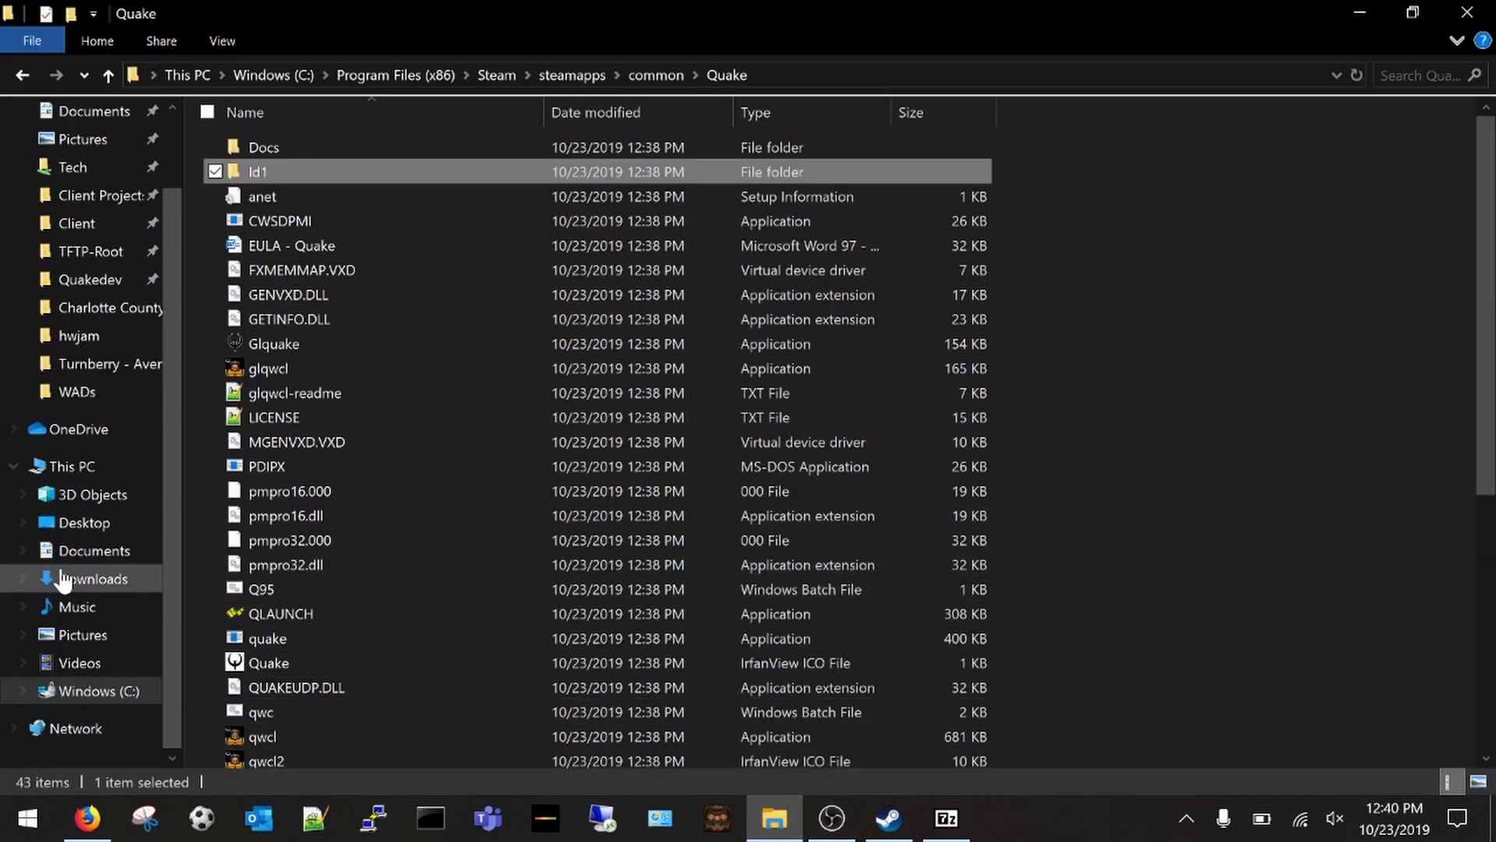
pyautogui.click(86, 692)
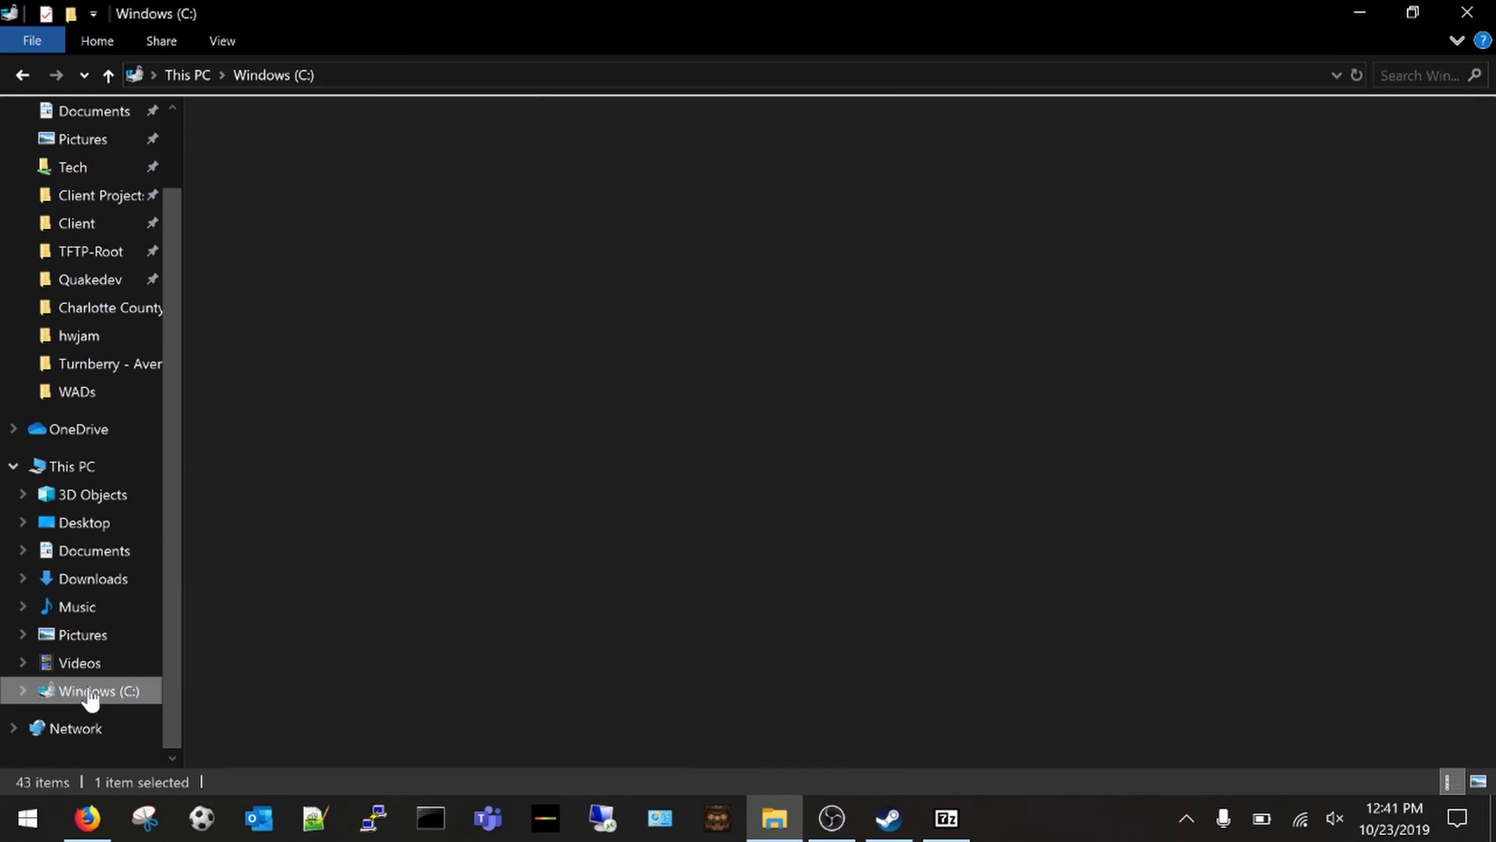
pyautogui.rightClick(393, 503)
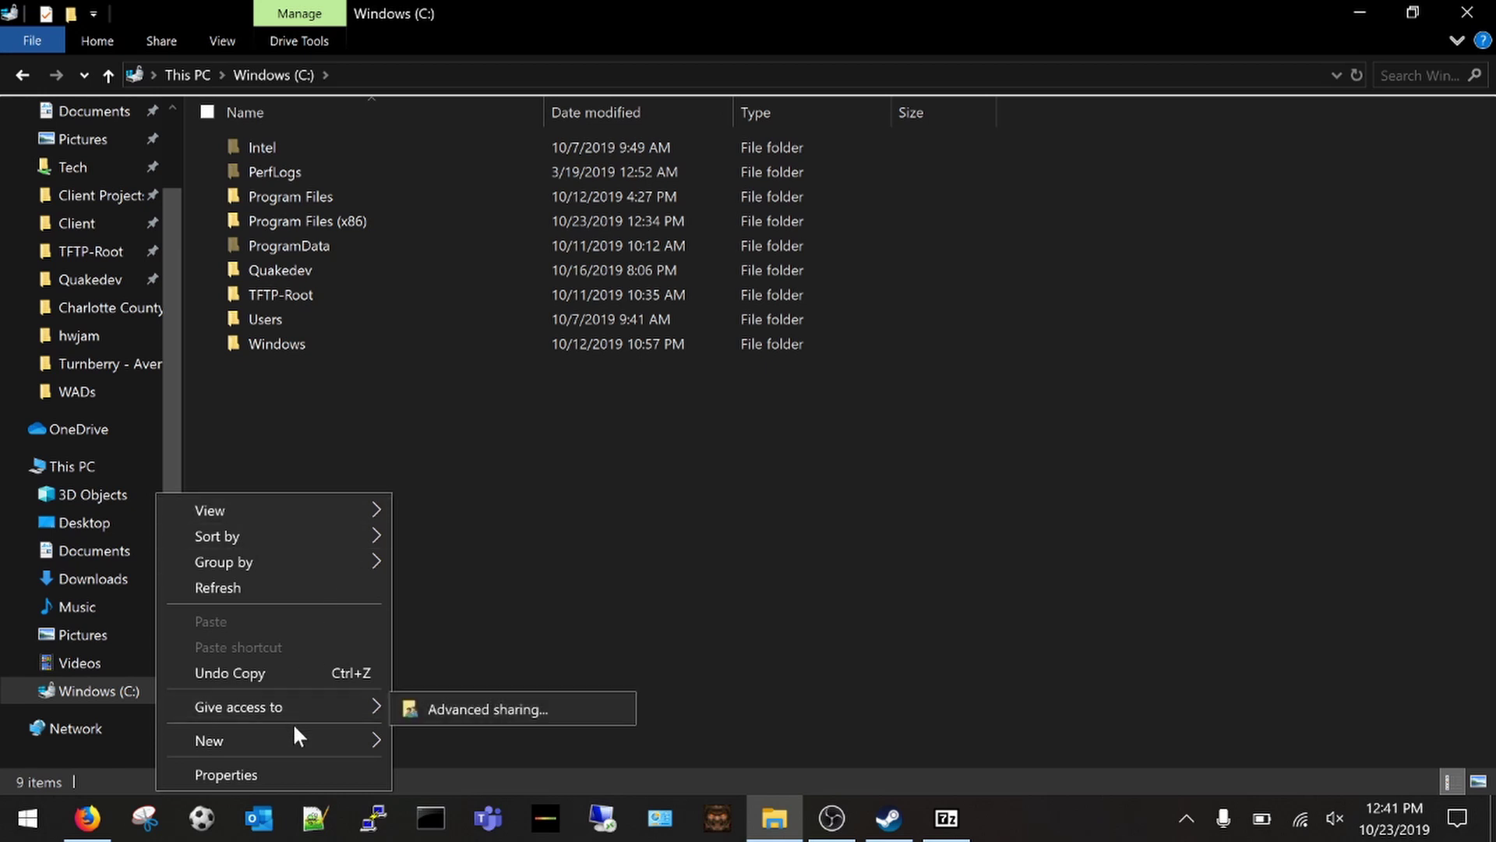
pyautogui.moveTo(306, 733)
pyautogui.click(472, 742)
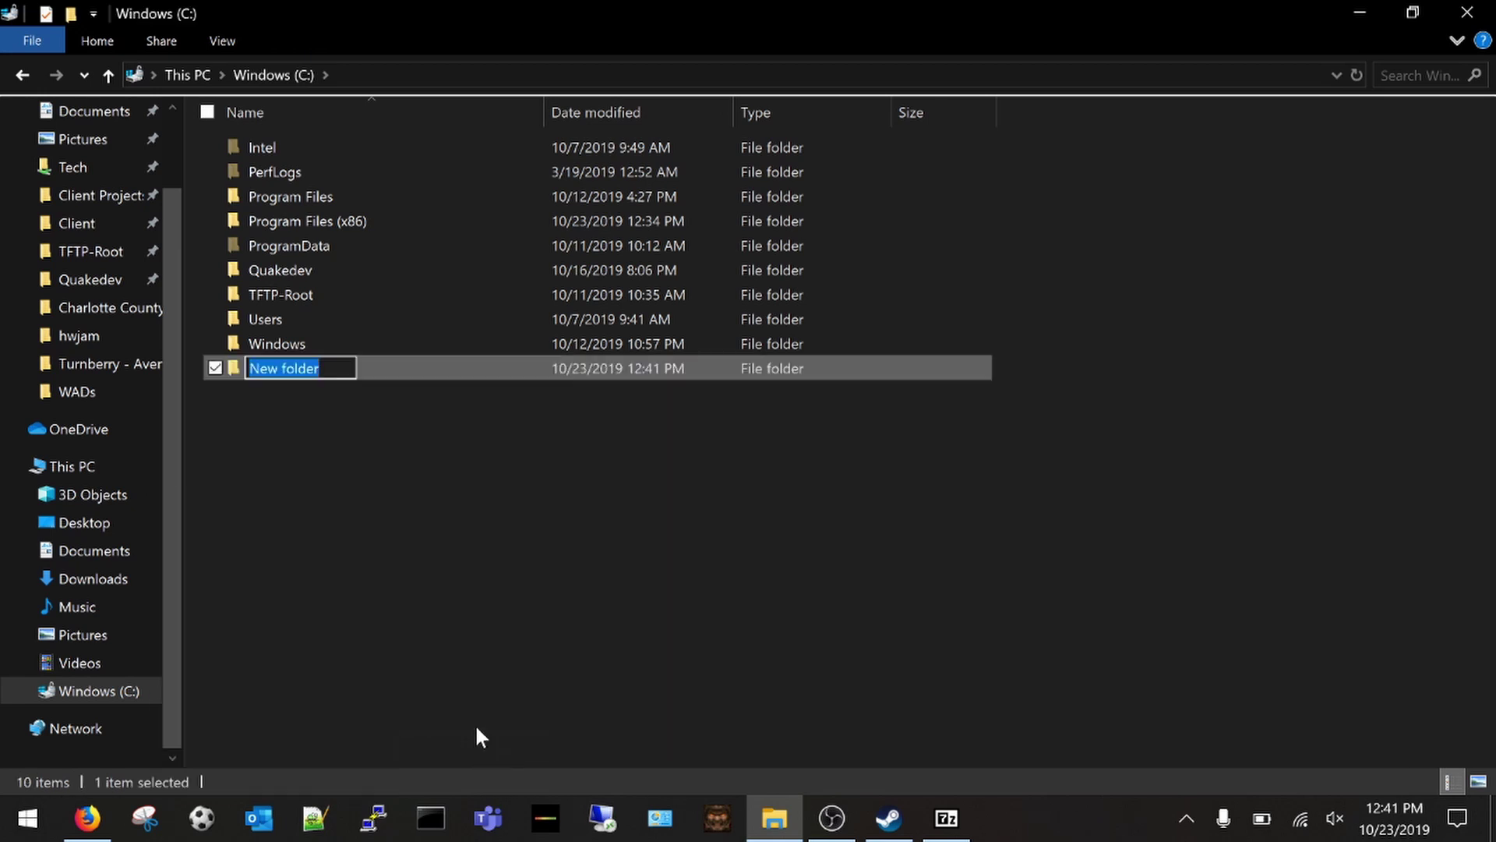
pyautogui.write('Quake')
pyautogui.press('Return')
pyautogui.press('Return')
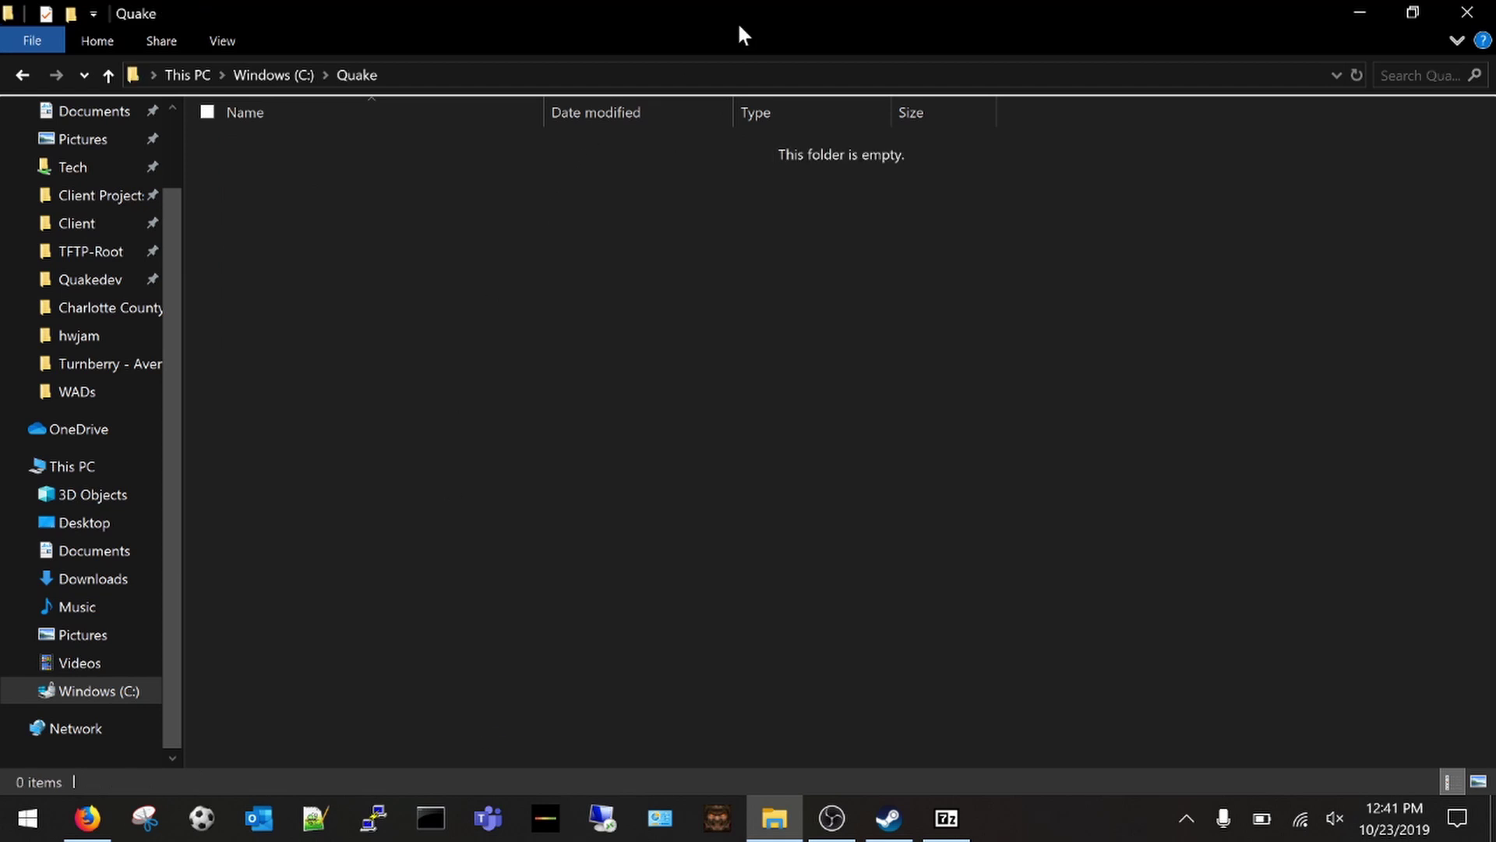
# Extract all files of the QuakeSpasm archive from 7-Zip into the C:\Quake folder.
pyautogui.click(947, 818)
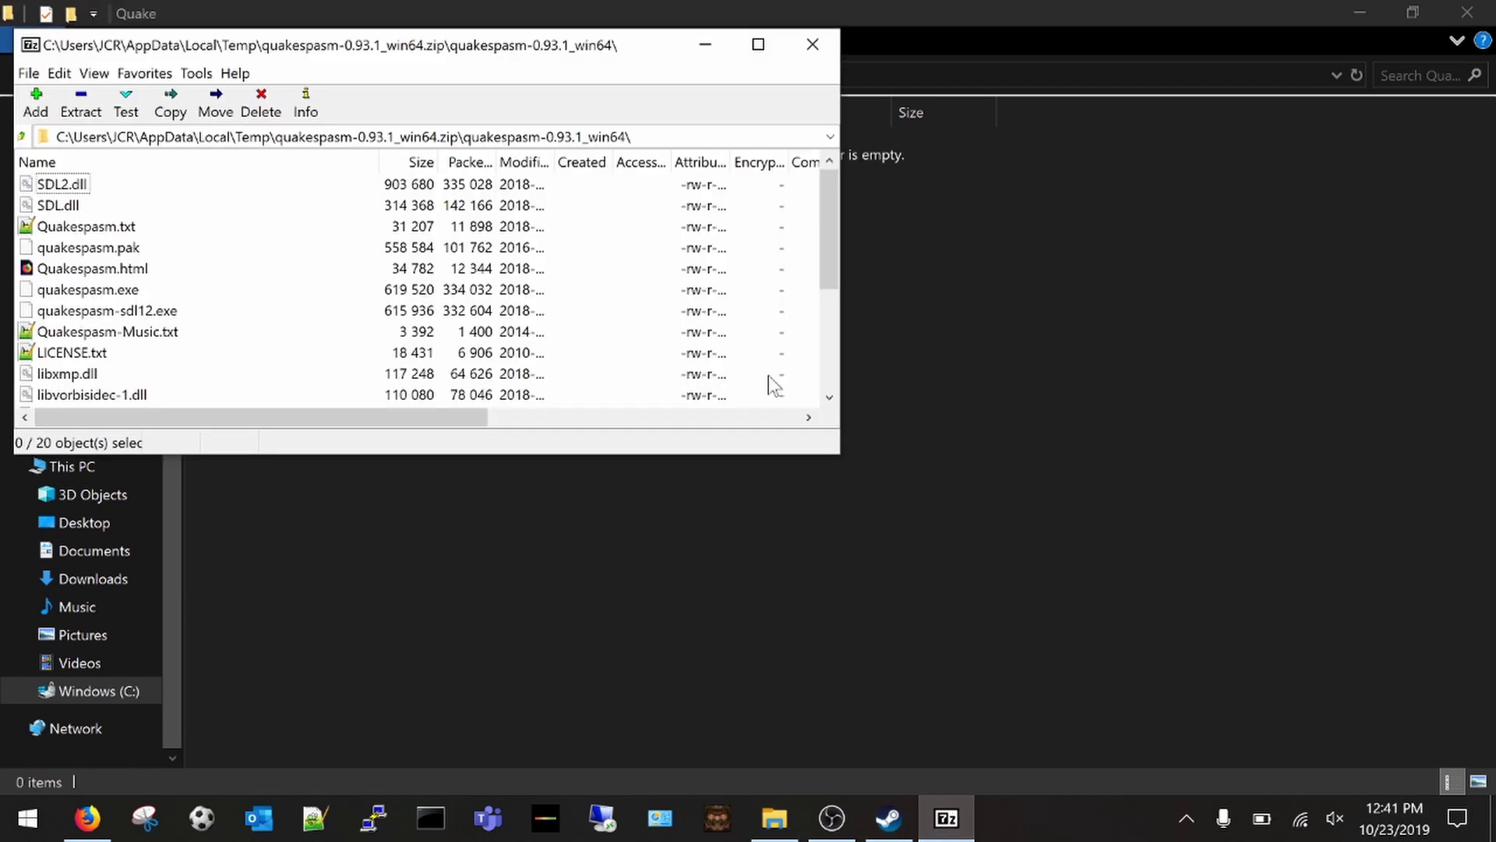
pyautogui.click(111, 334)
pyautogui.hotkey('ctrl', 'a')
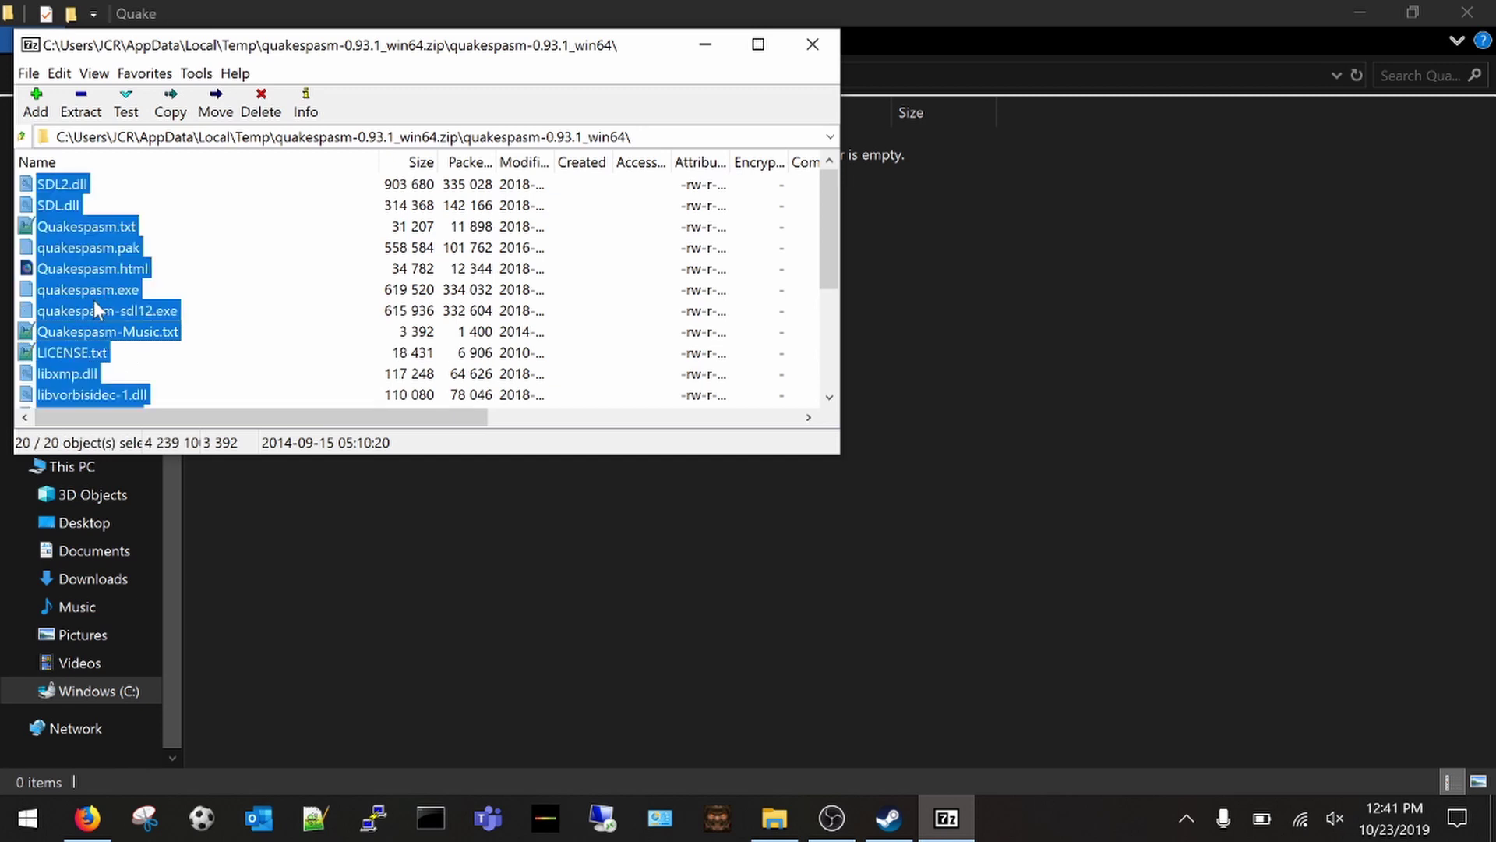
pyautogui.moveTo(90, 296); pyautogui.dragTo(480, 568)
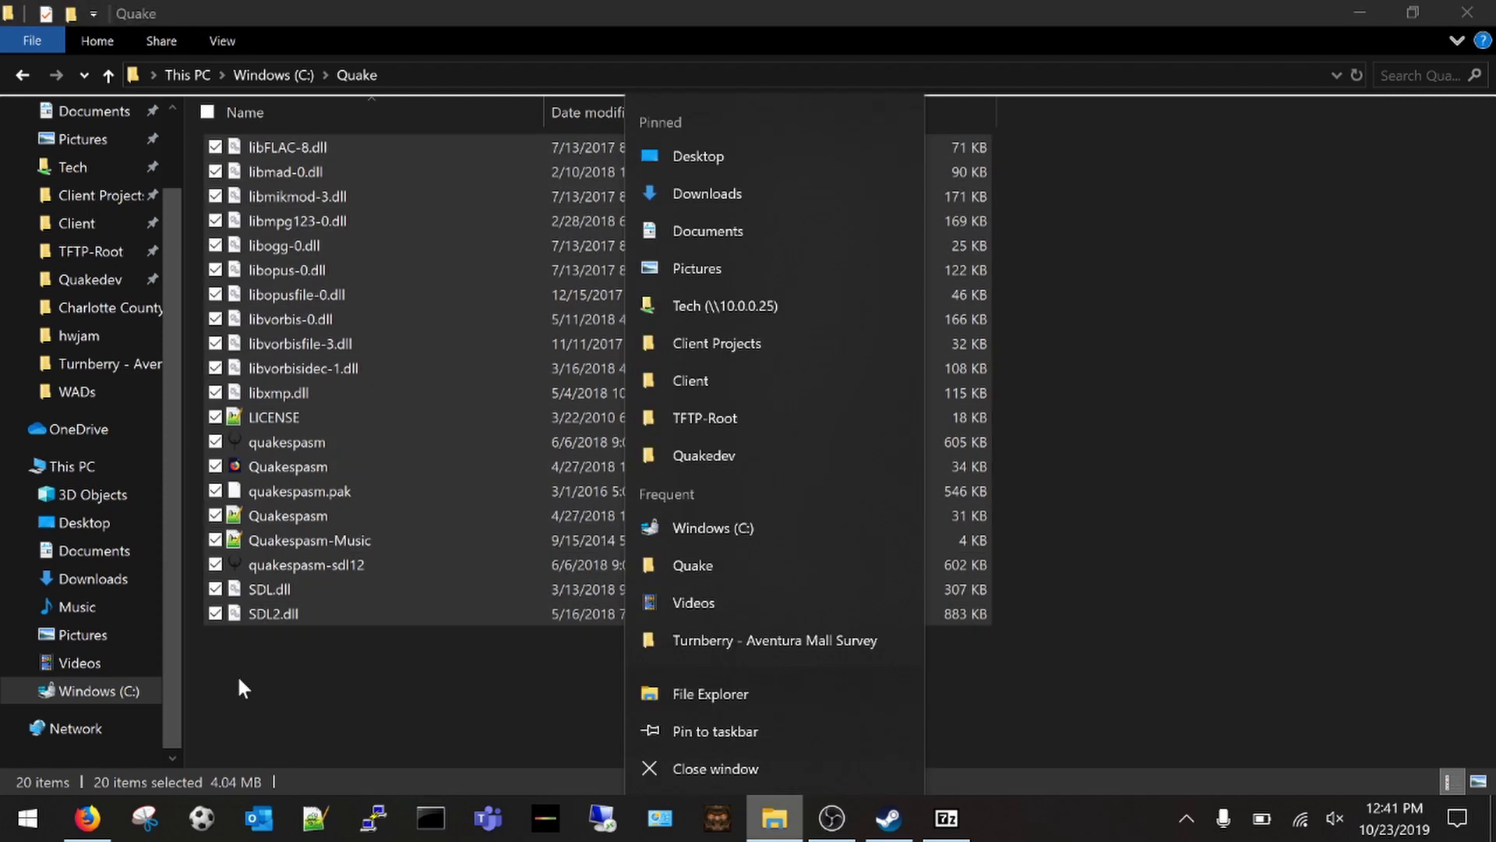
pyautogui.click(239, 679)
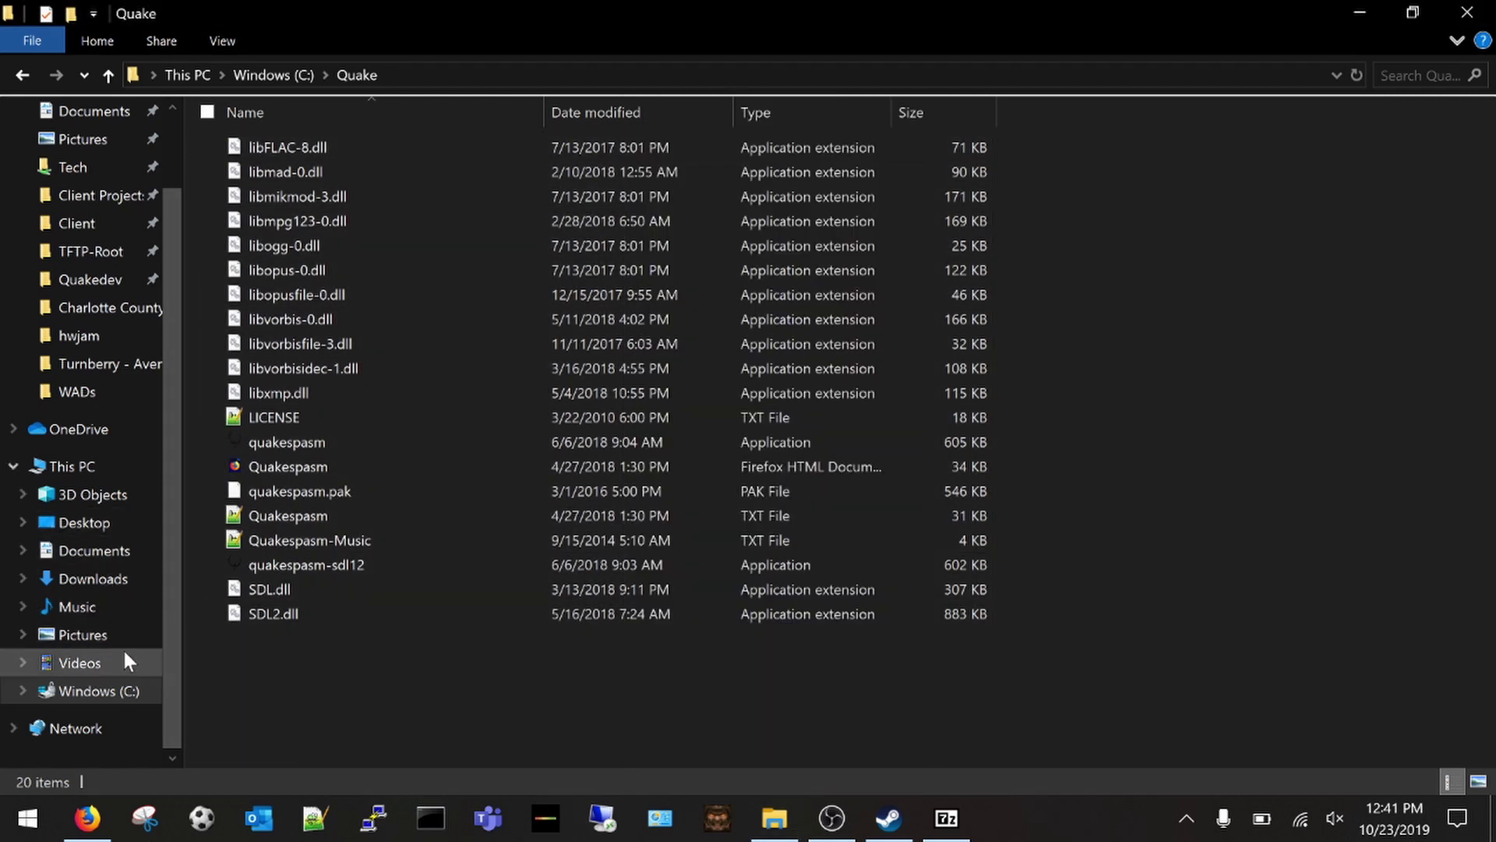
# Copy the Id1 folder from C:\Program Files (x86)\Steam\steamapps\common\Quake into C:\Quake.
pyautogui.click(125, 691)
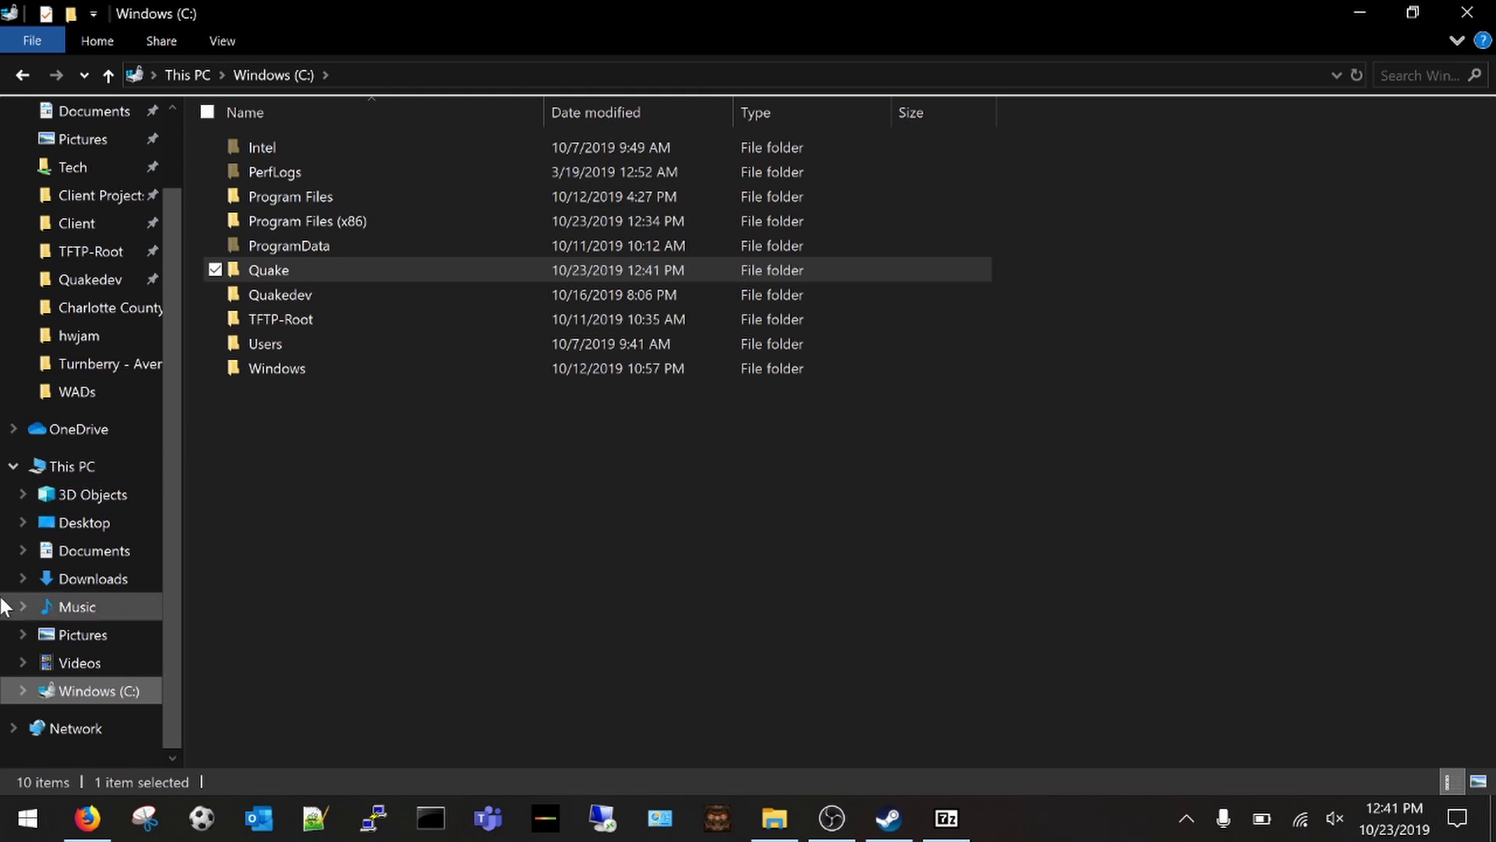
pyautogui.click(85, 692)
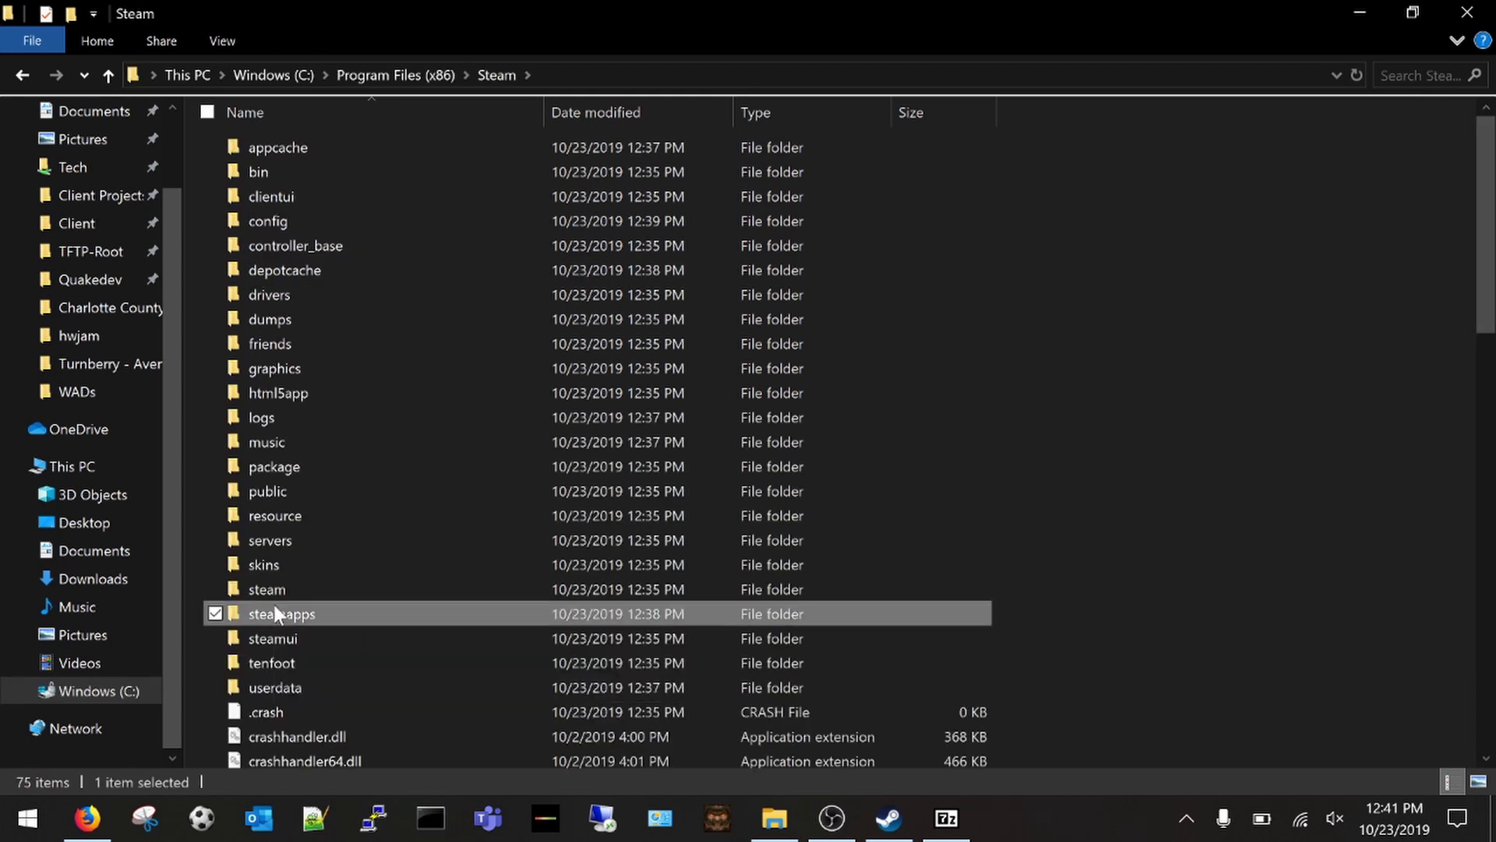
pyautogui.doubleClick(274, 613)
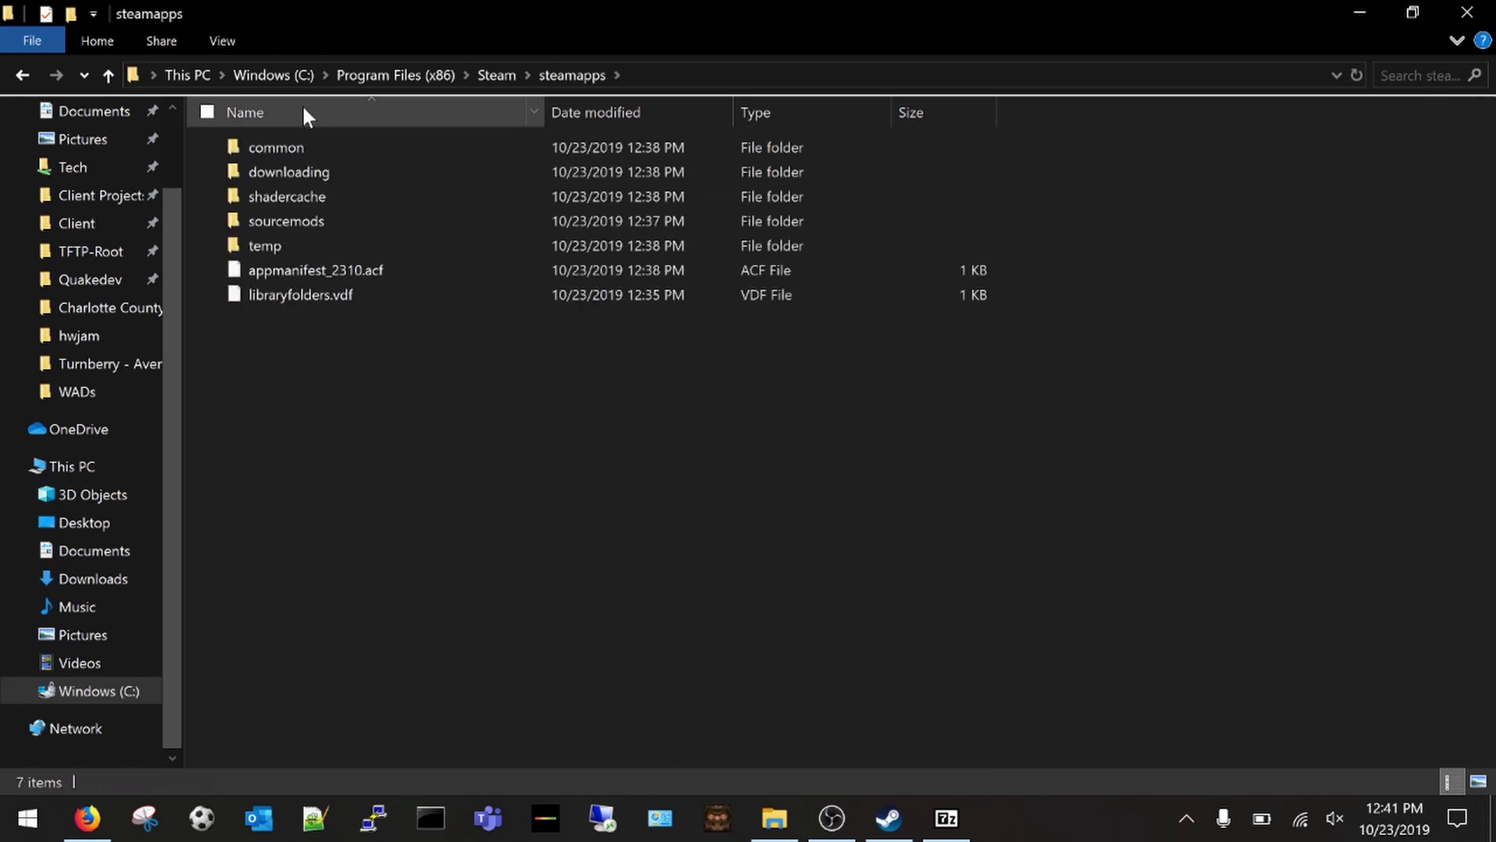
pyautogui.doubleClick(278, 143)
pyautogui.doubleClick(276, 150)
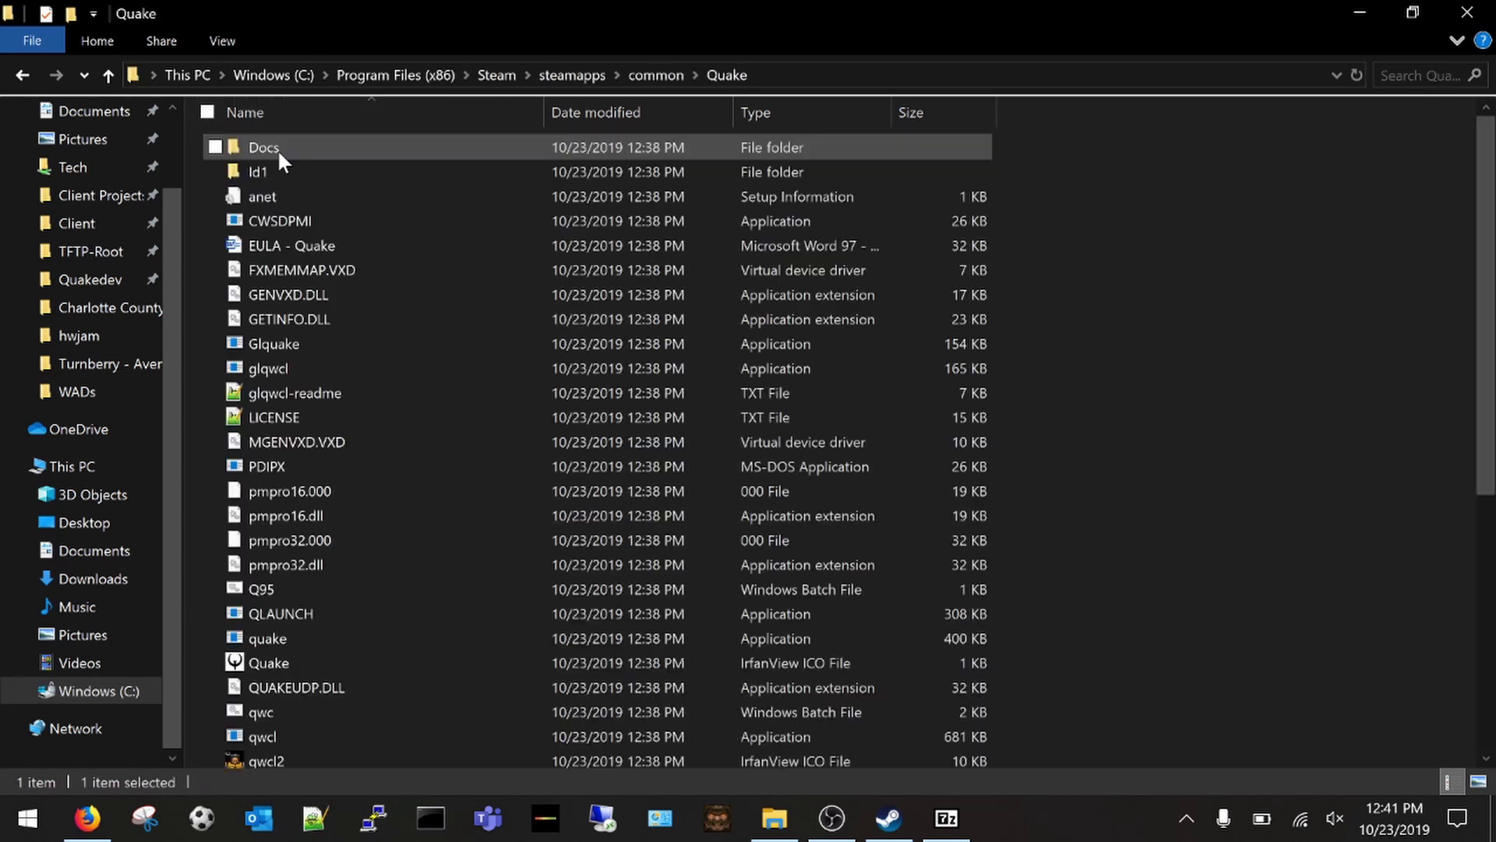
pyautogui.click(300, 167)
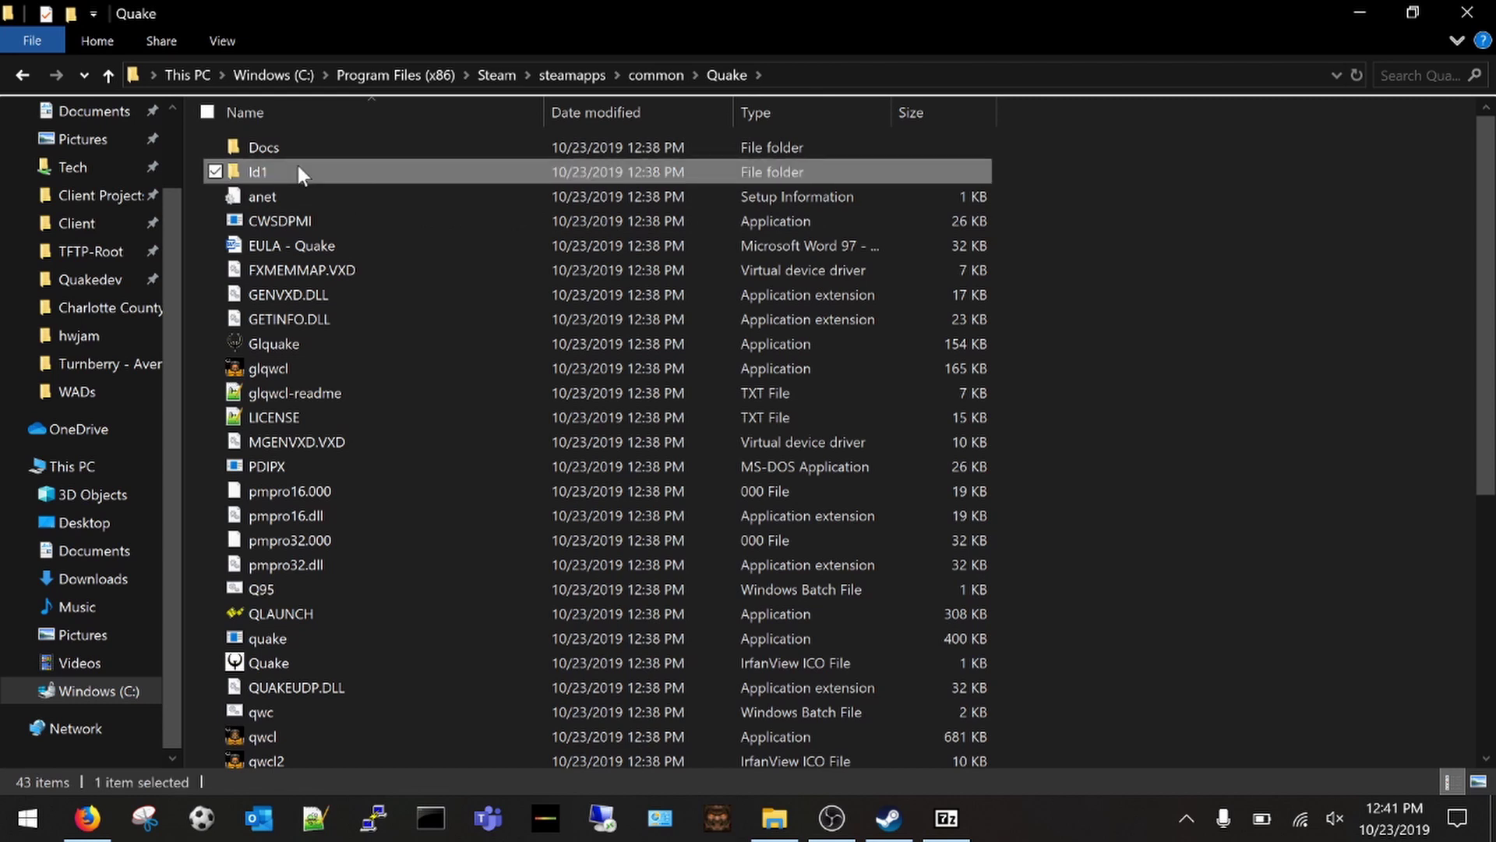
pyautogui.press('BackSpace')
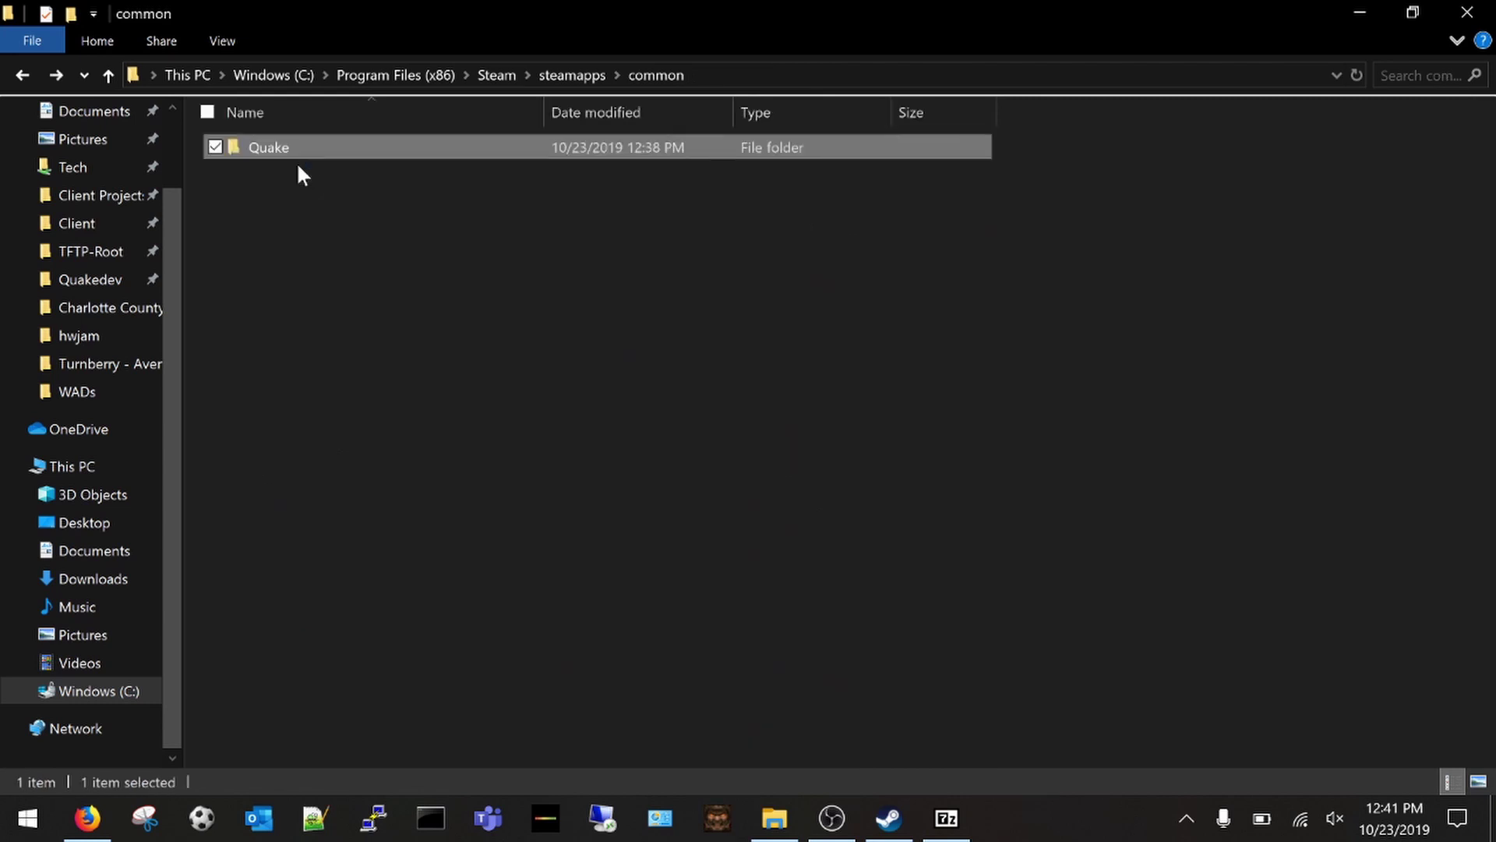
pyautogui.click(113, 693)
pyautogui.doubleClick(288, 267)
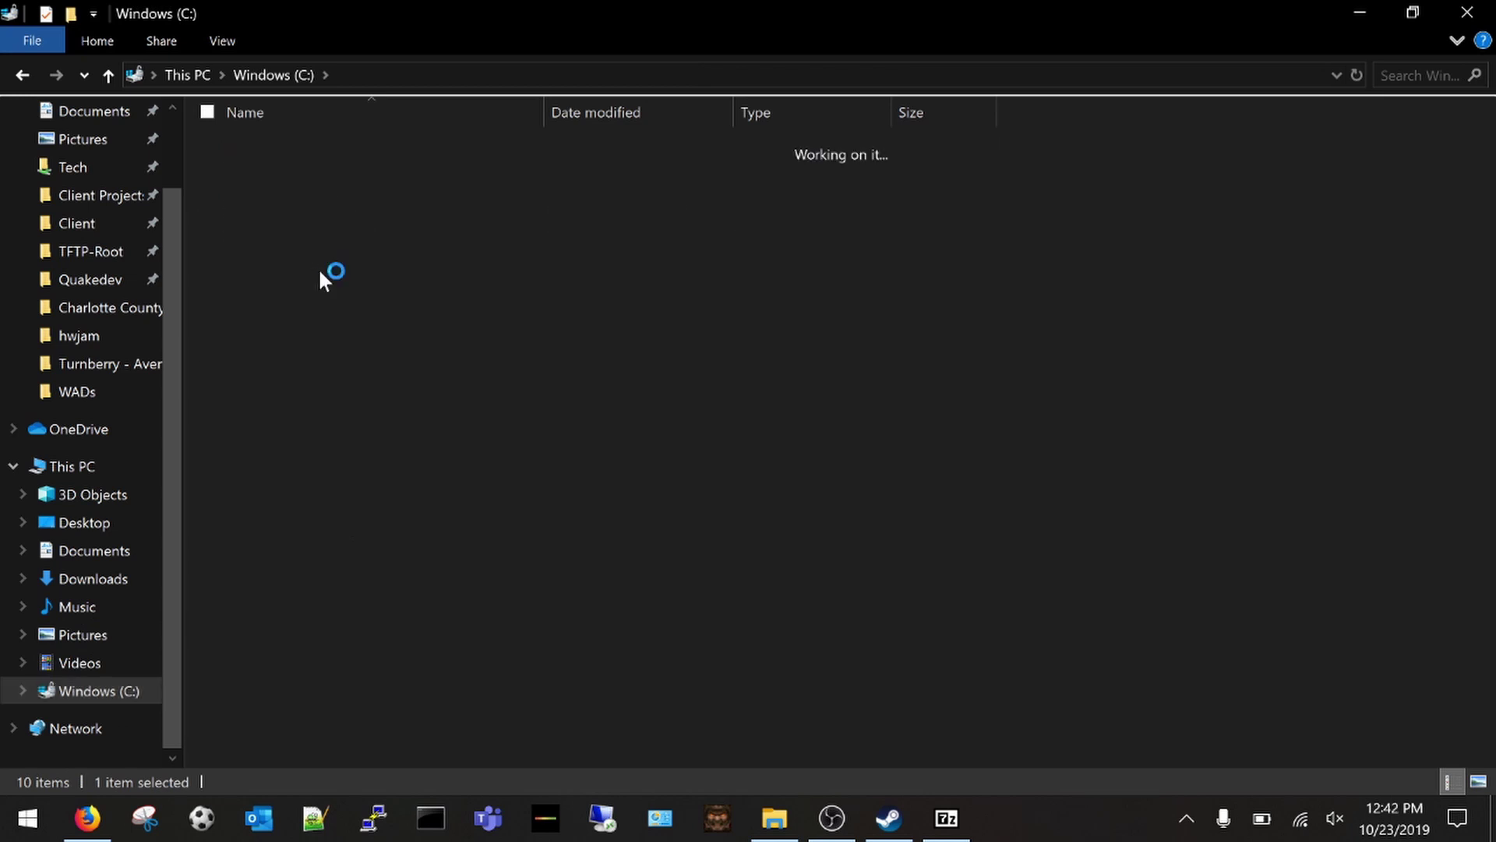
pyautogui.rightClick(468, 729)
pyautogui.click(327, 549)
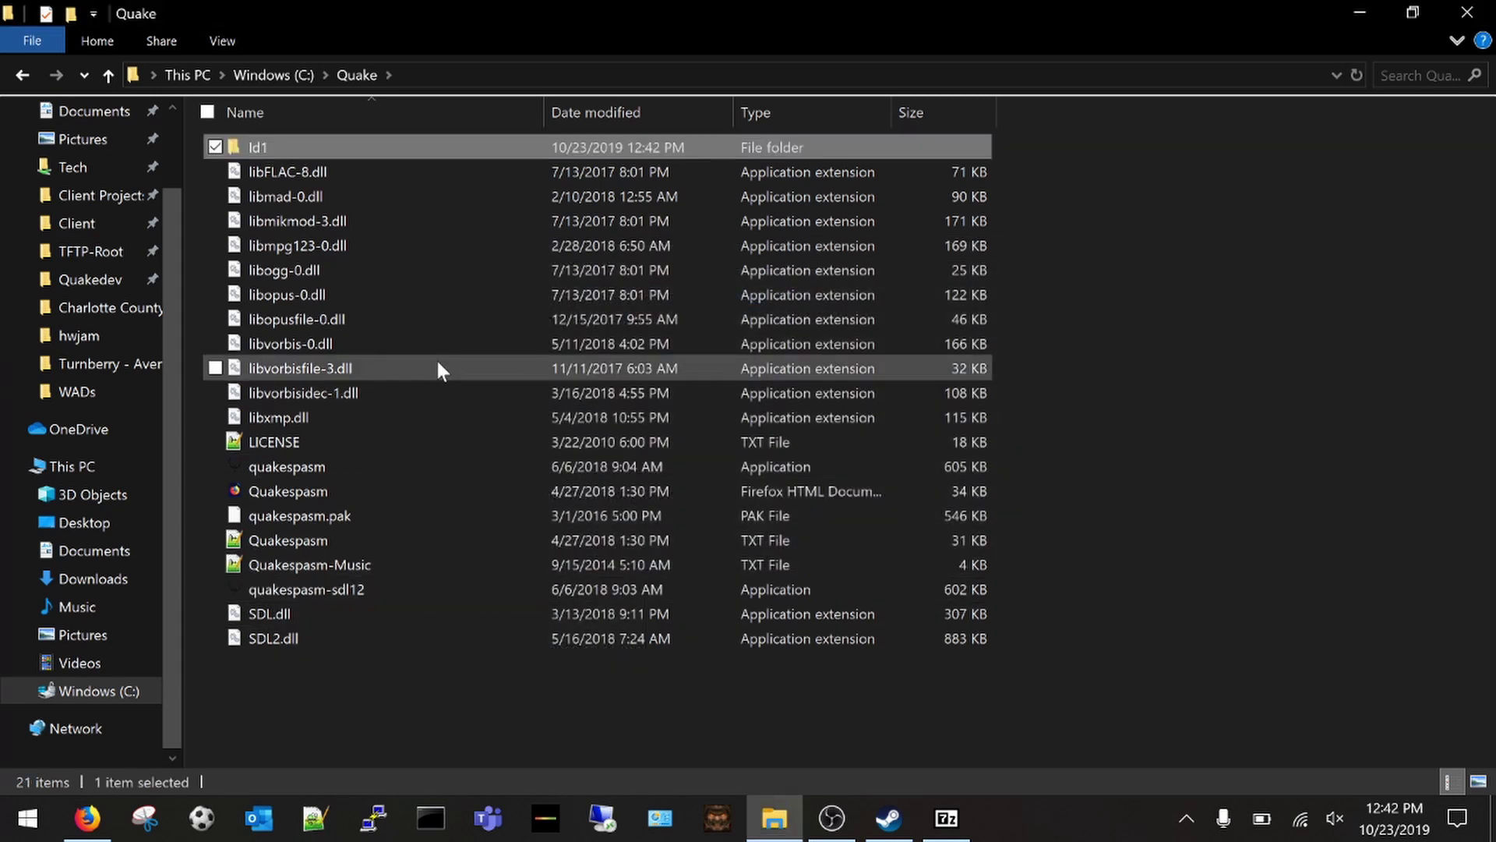
# Launch the quakespasm application from C:\Quake to test the game, and close it again.
pyautogui.click(324, 465)
pyautogui.doubleClick(327, 465)
pyautogui.press('Return')
pyautogui.press('Return')
pyautogui.press('Up')
pyautogui.press('Left')
pyautogui.press('Escape')
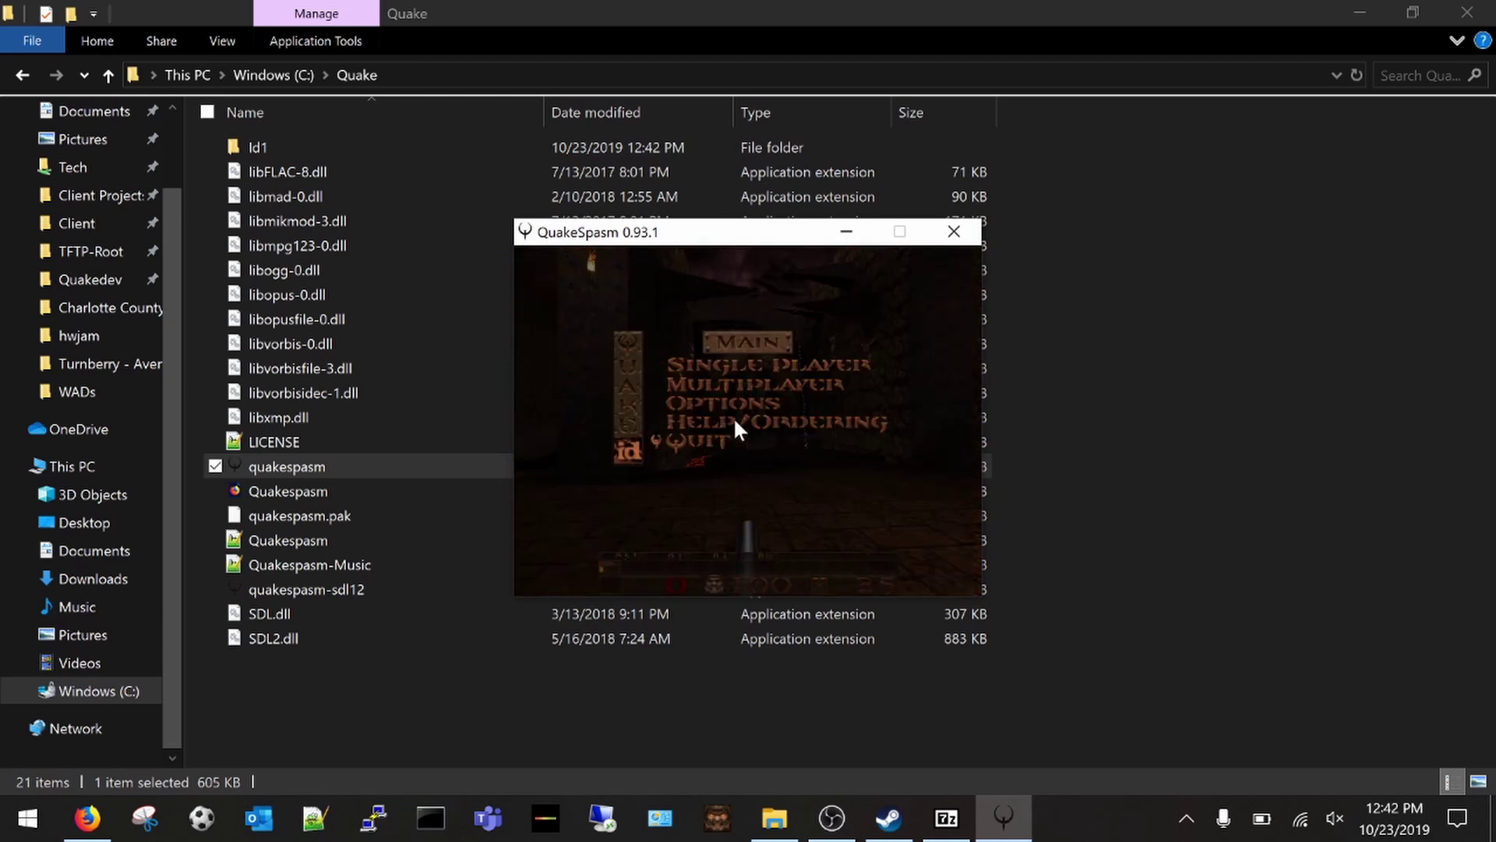
pyautogui.hotkey('alt', 'F4')
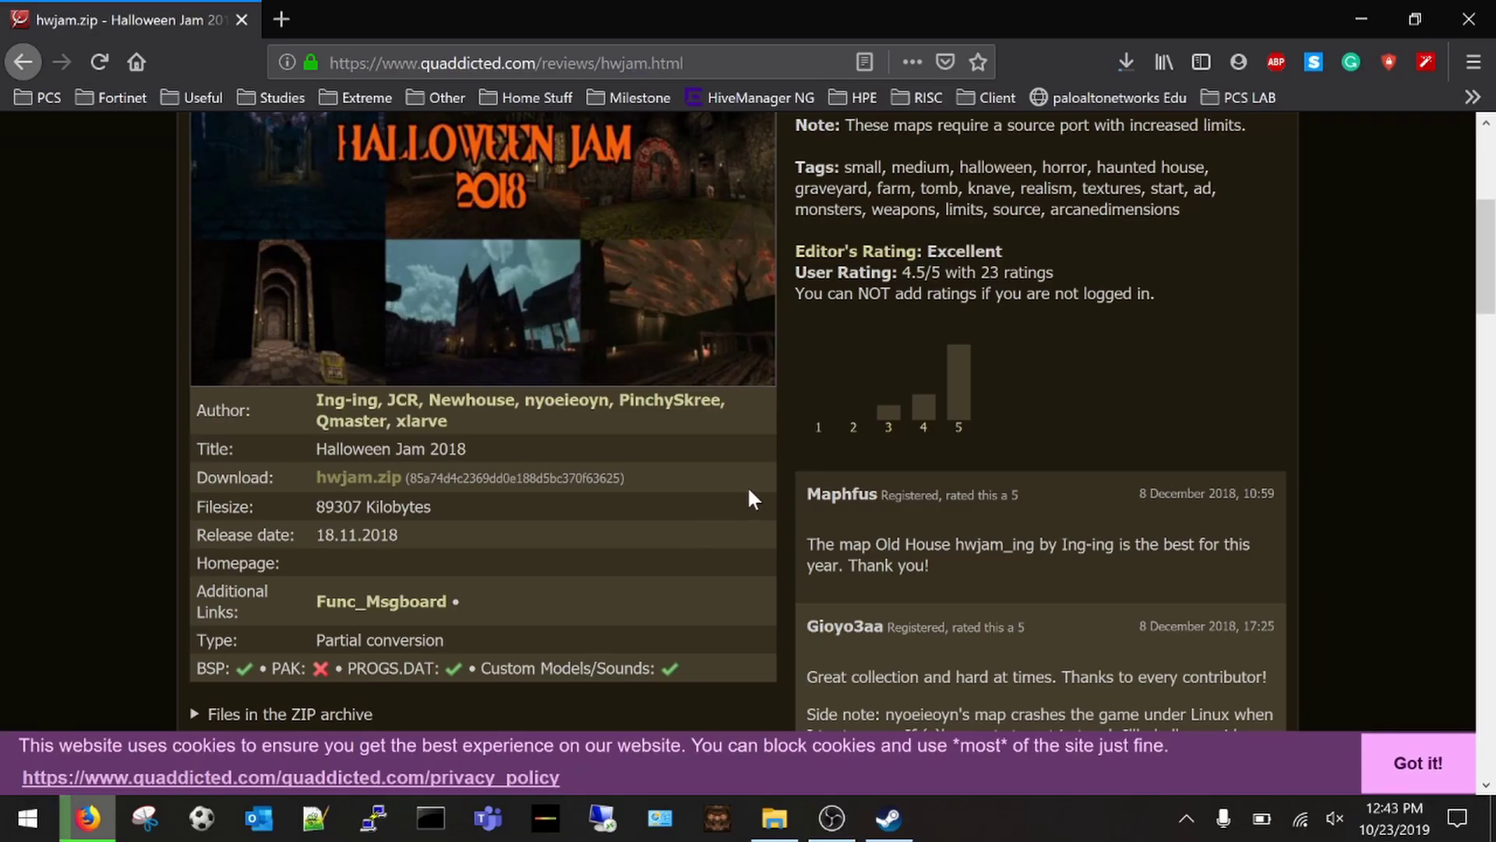
# Open the downloaded hwjam archive, then create a folder named hwjam inside C:\Quake and open it.
pyautogui.click(1116, 64)
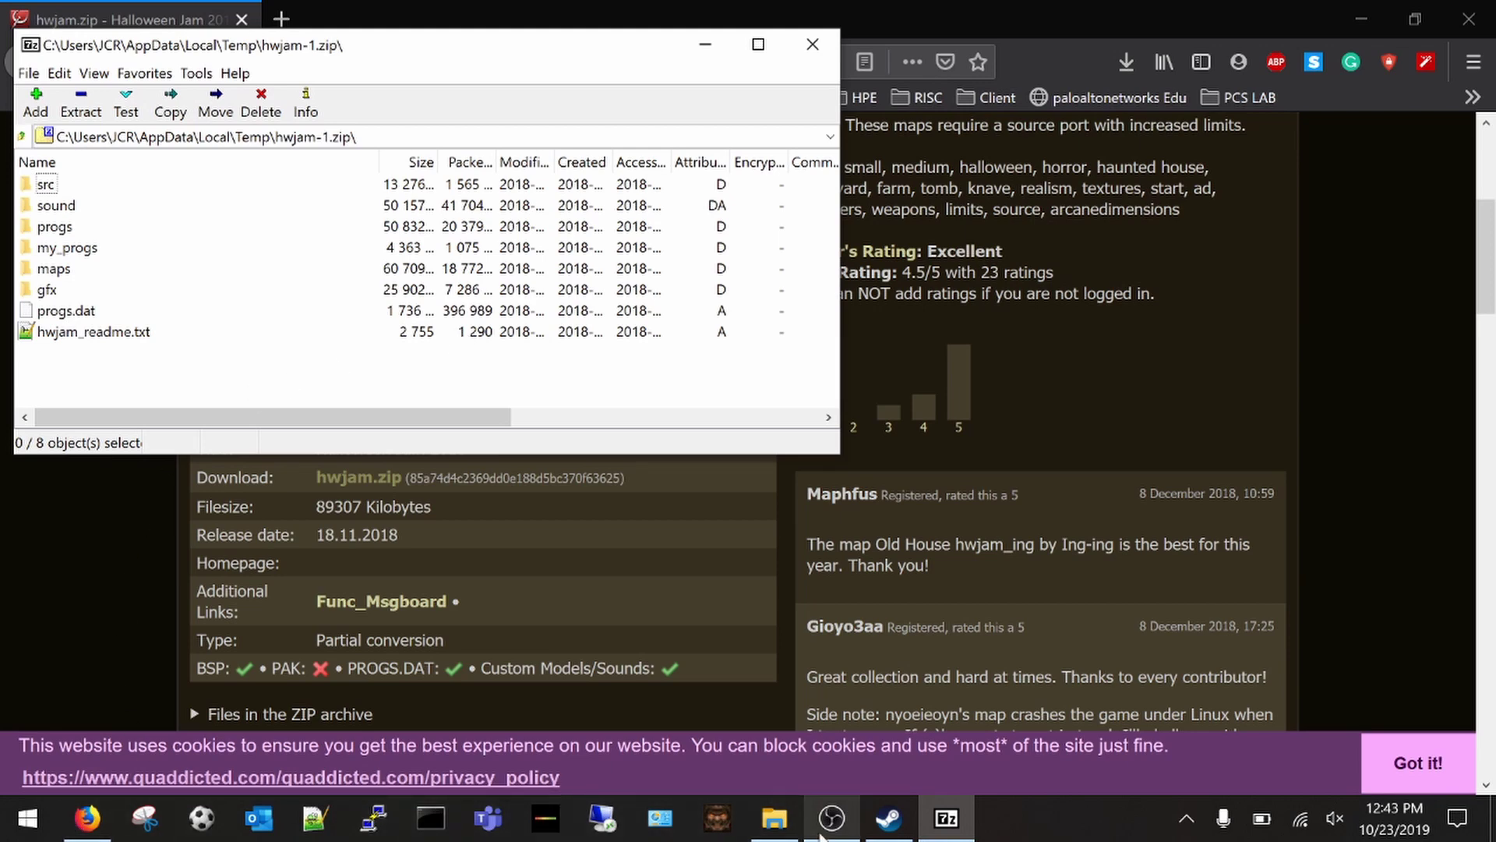
pyautogui.click(774, 819)
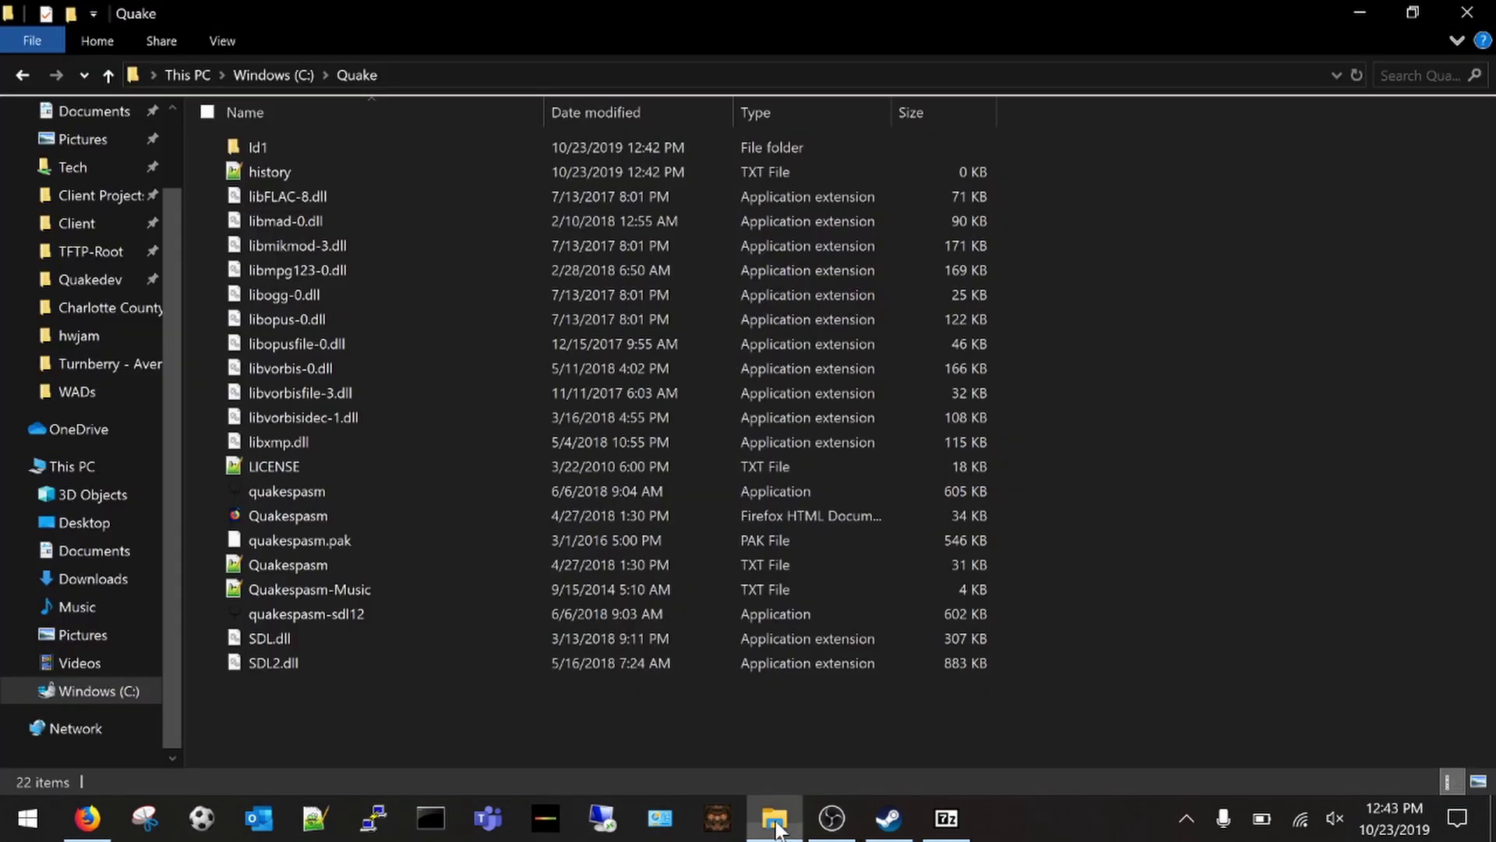
pyautogui.rightClick(315, 703)
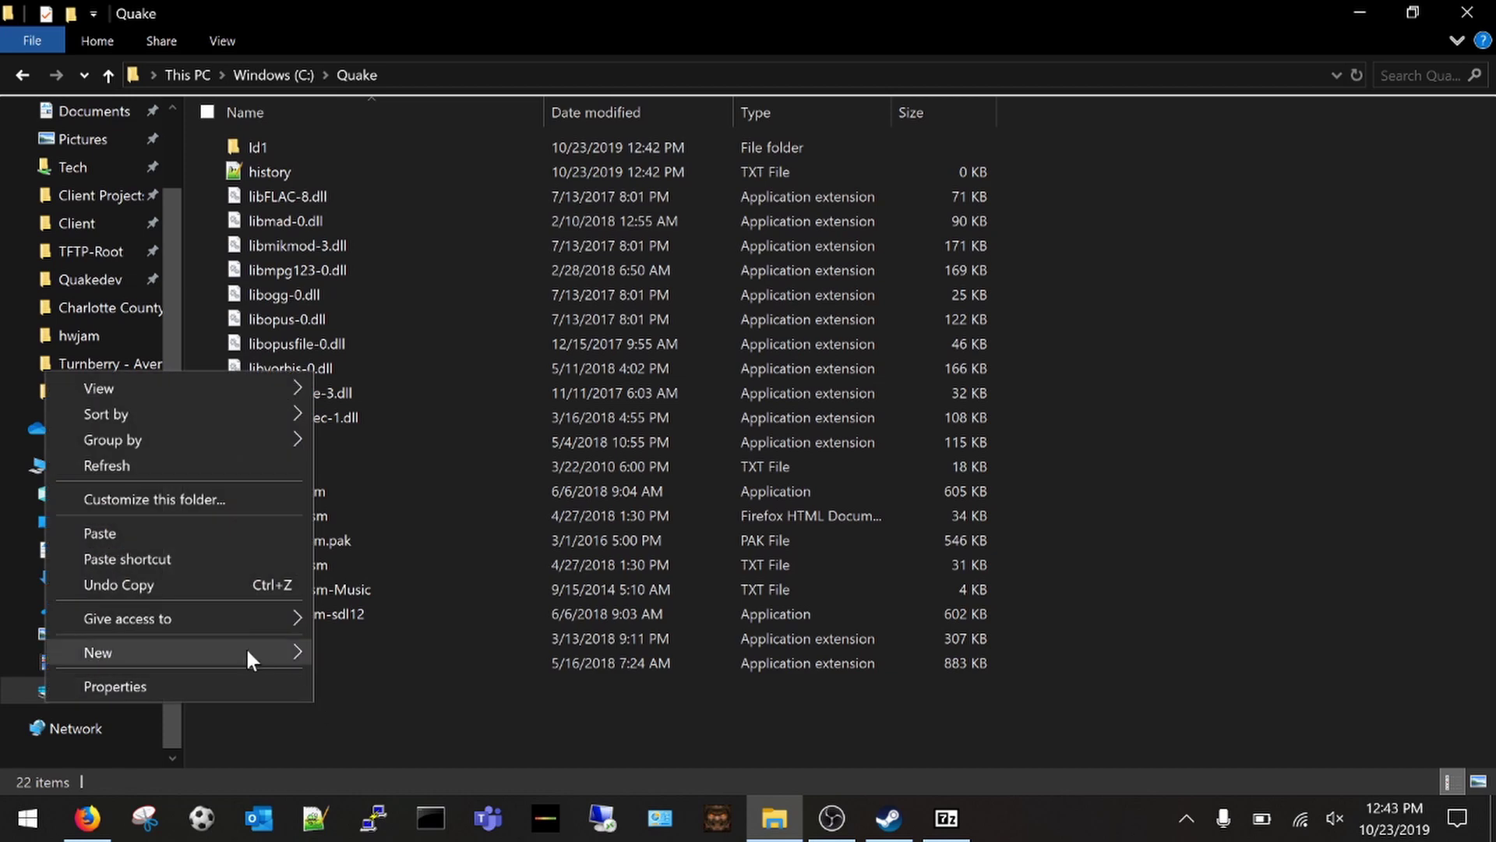
pyautogui.moveTo(277, 661)
pyautogui.click(399, 359)
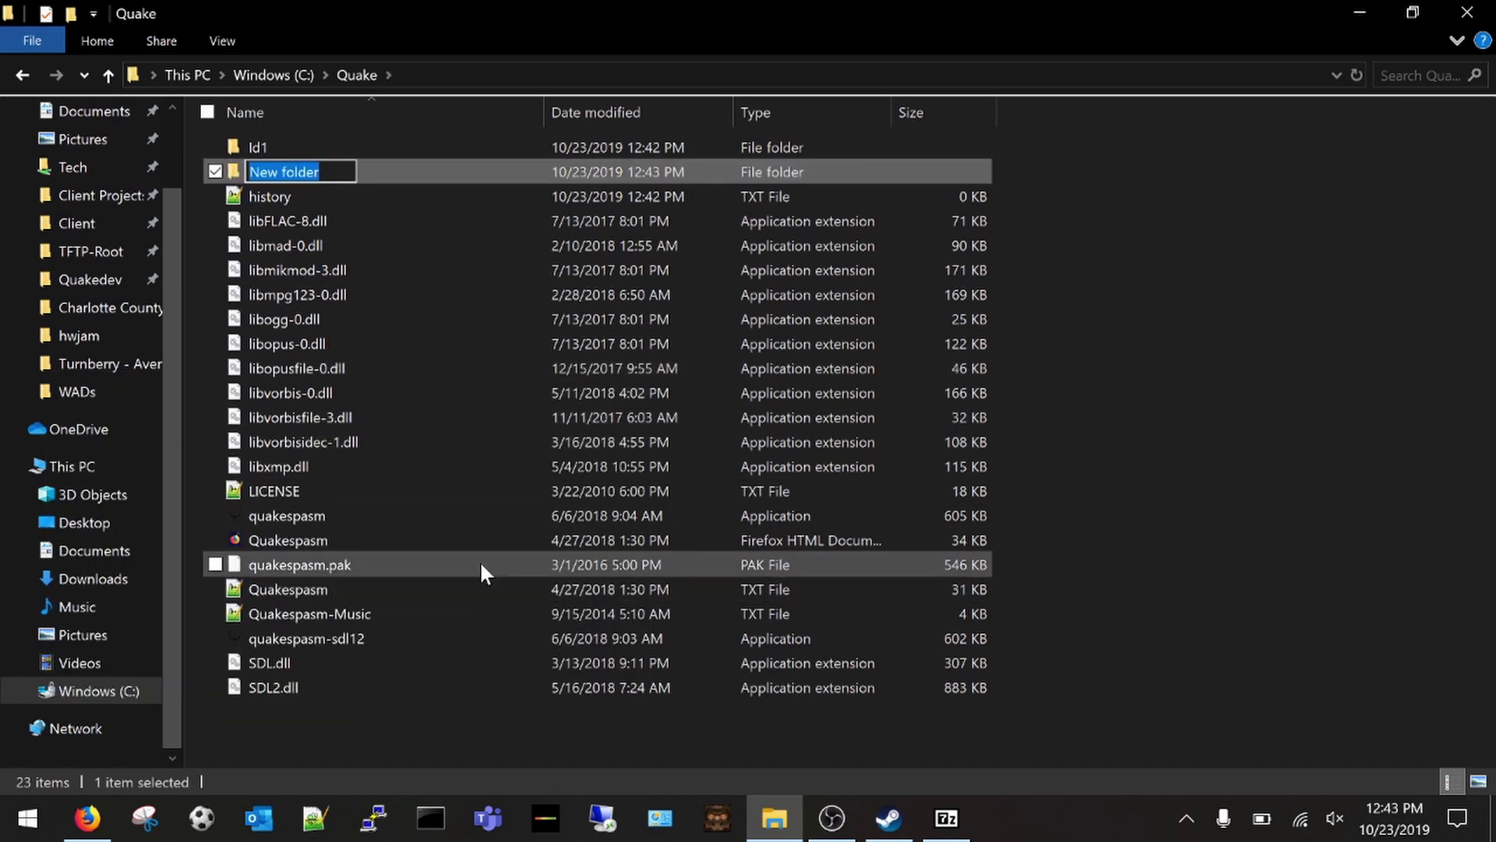
pyautogui.write('hwjam')
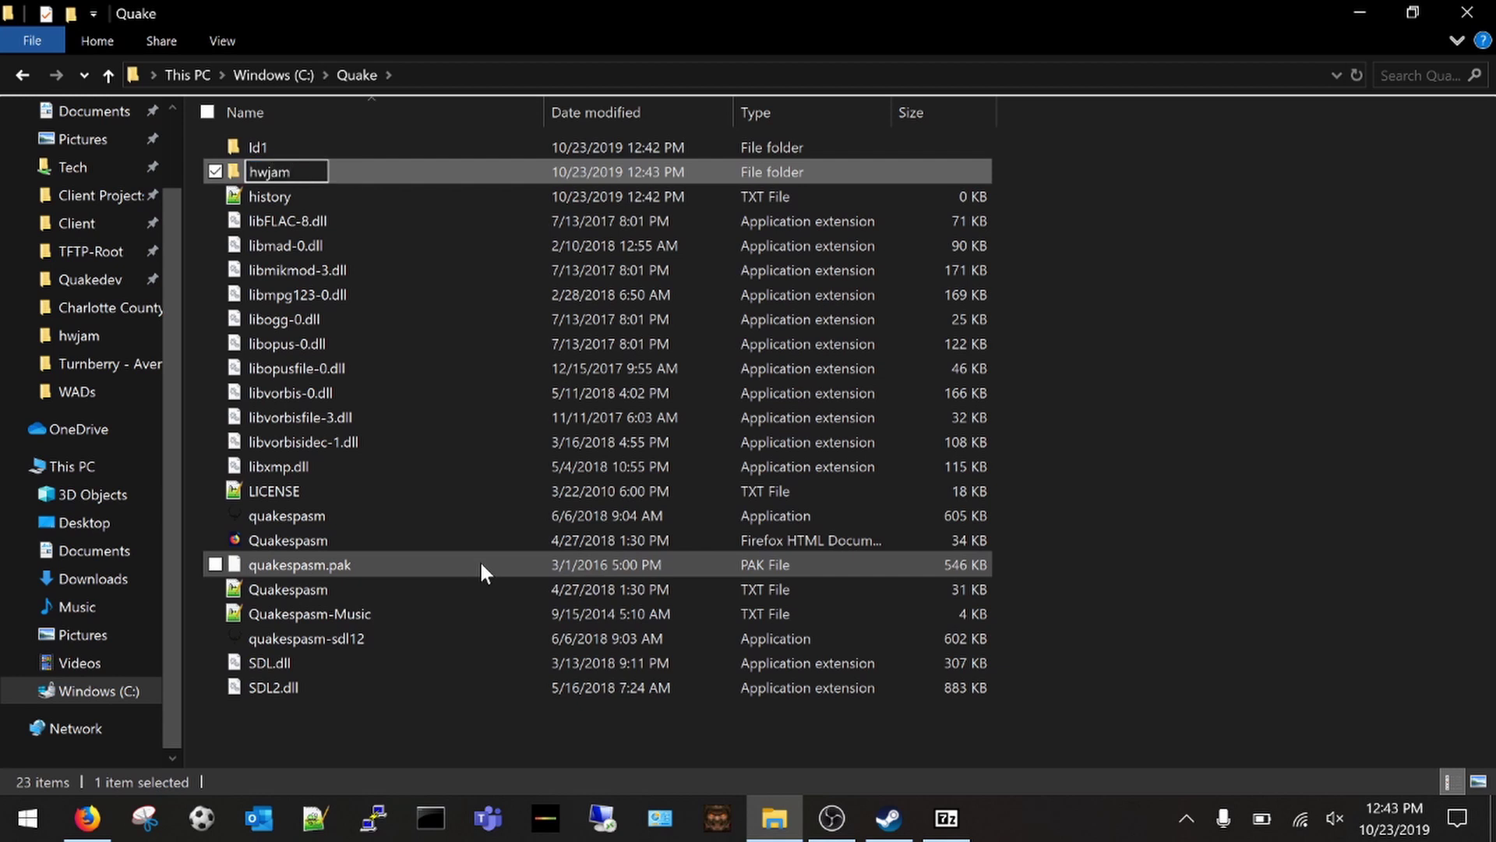
pyautogui.press('Return')
pyautogui.press('Return')
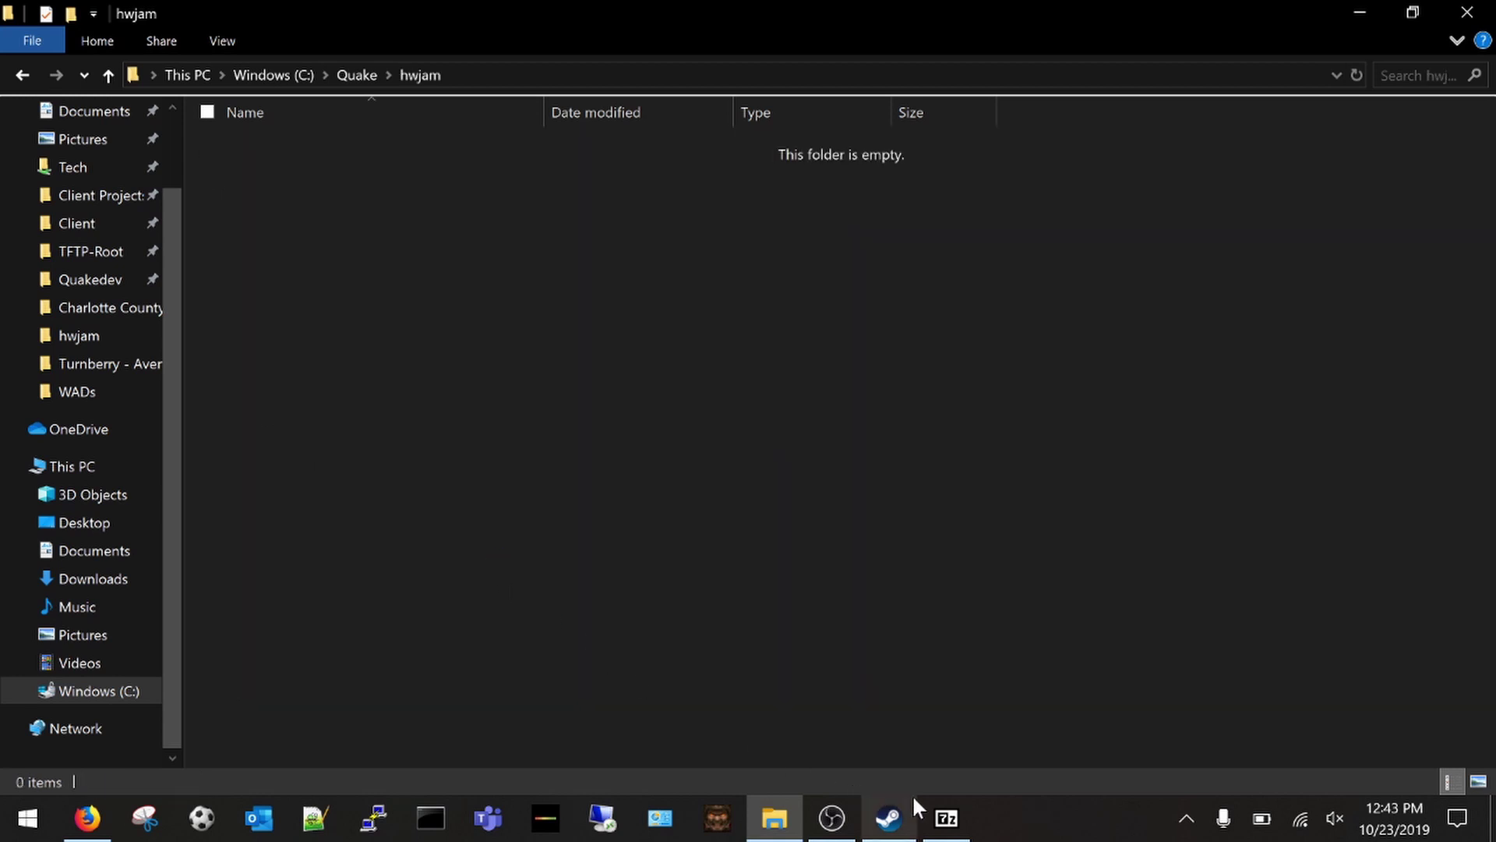
# Extract all files and folders of the hwjam archive from 7-Zip into C:\Quake\hwjam.
pyautogui.click(945, 817)
pyautogui.click(78, 316)
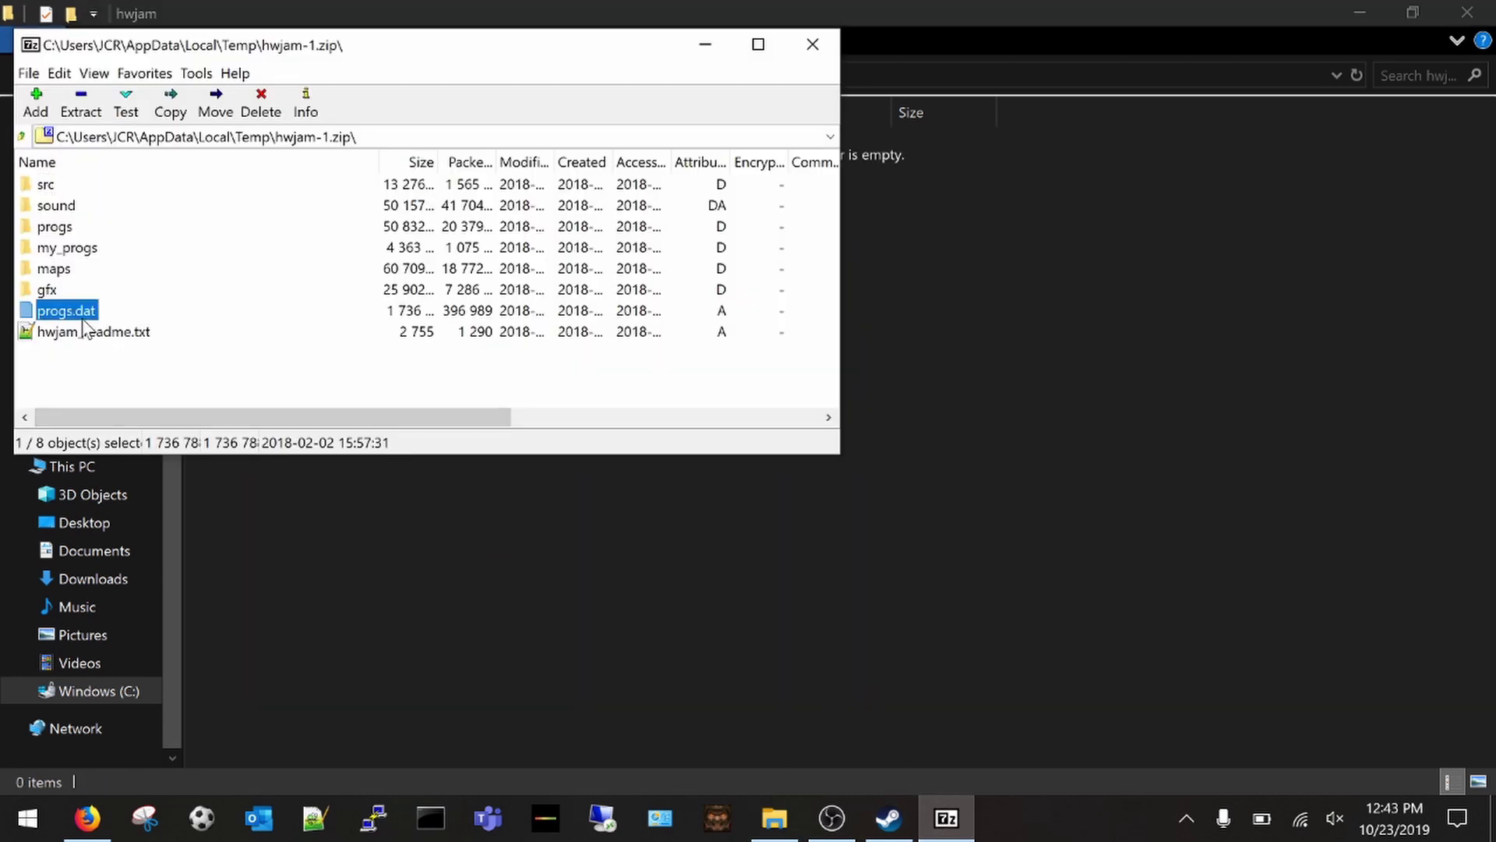
pyautogui.hotkey('ctrl', 'a')
pyautogui.moveTo(81, 318); pyautogui.dragTo(432, 608)
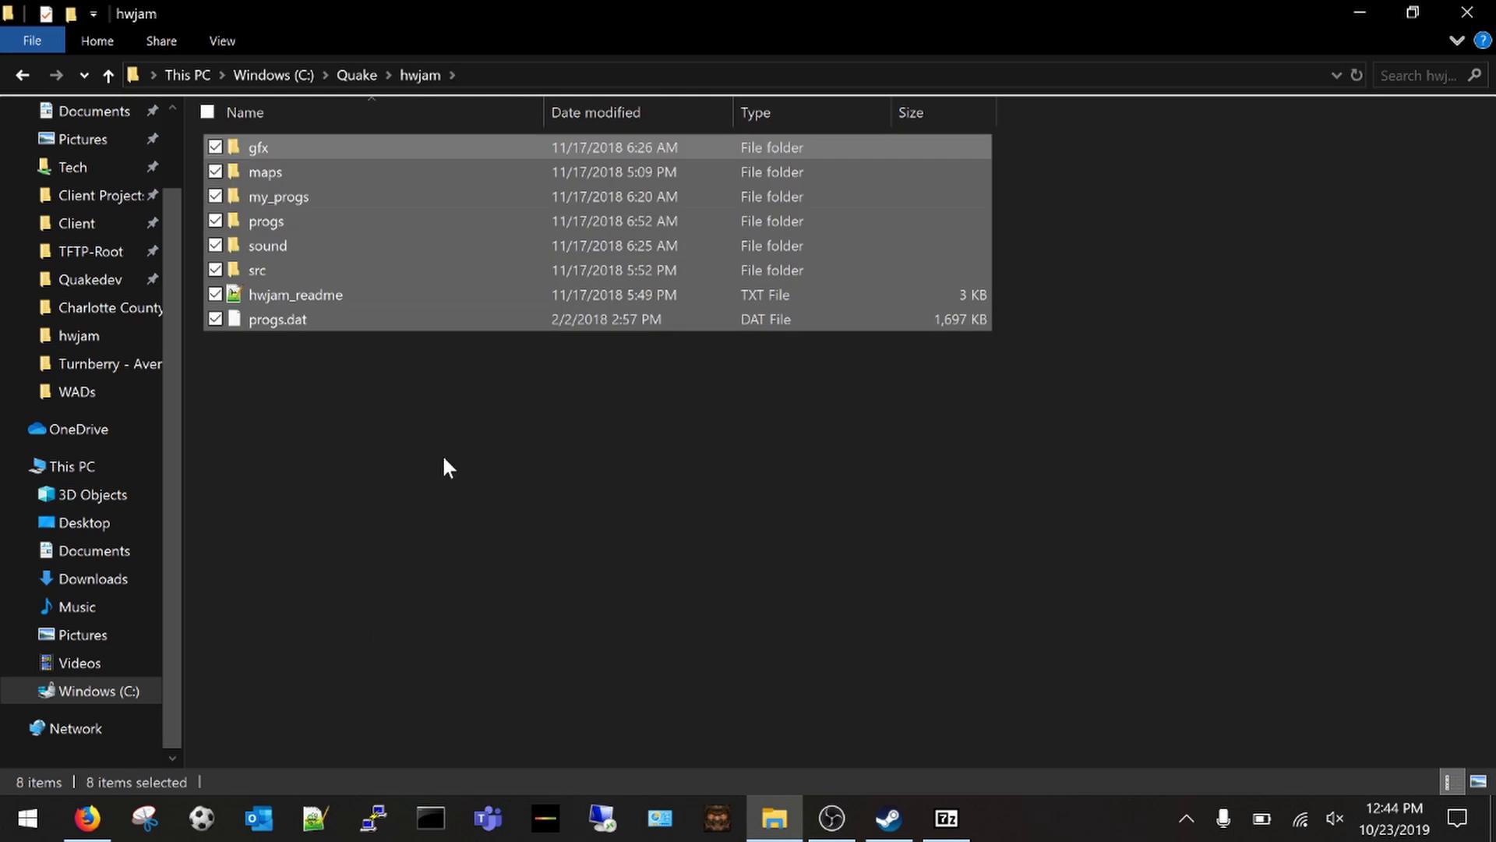
pyautogui.click(442, 454)
# Return to the C:\Quake folder and create a shortcut to the quakespasm application there.
pyautogui.hotkey('alt', 'Left')
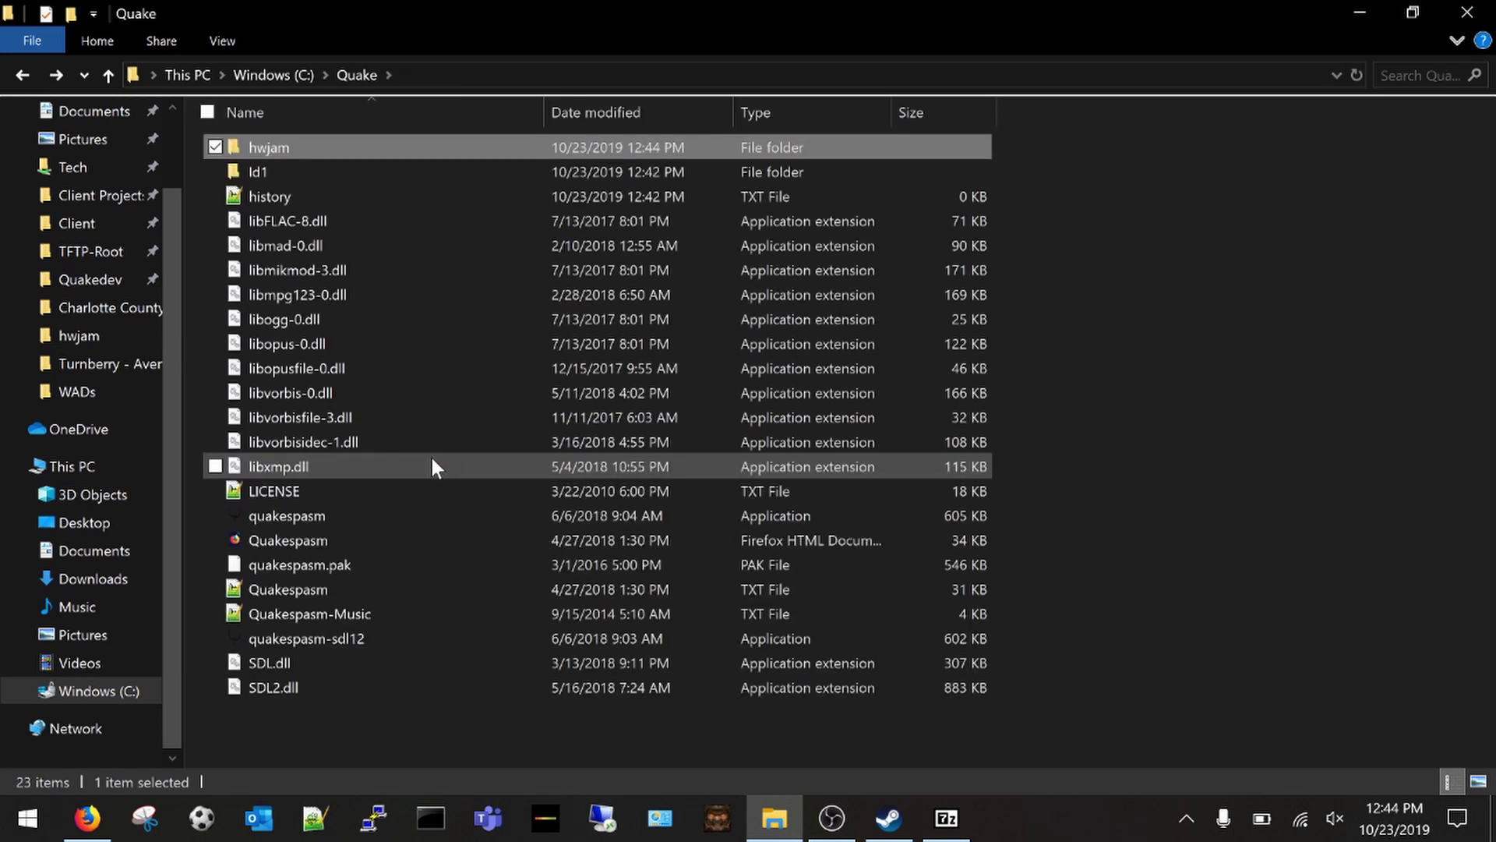
pyautogui.rightClick(333, 503)
pyautogui.click(316, 512)
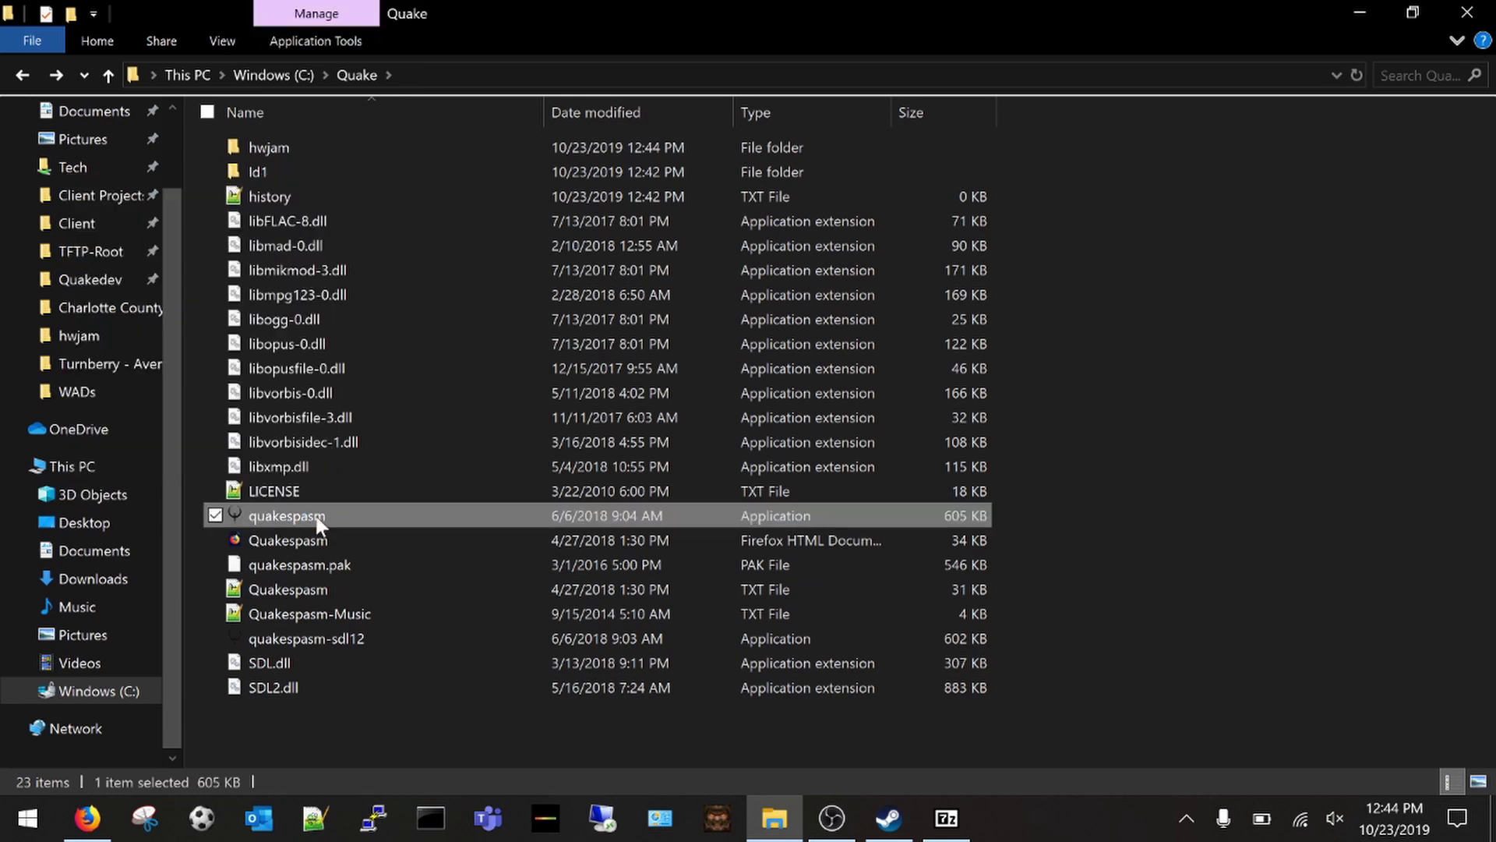
pyautogui.rightClick(315, 513)
pyautogui.click(141, 693)
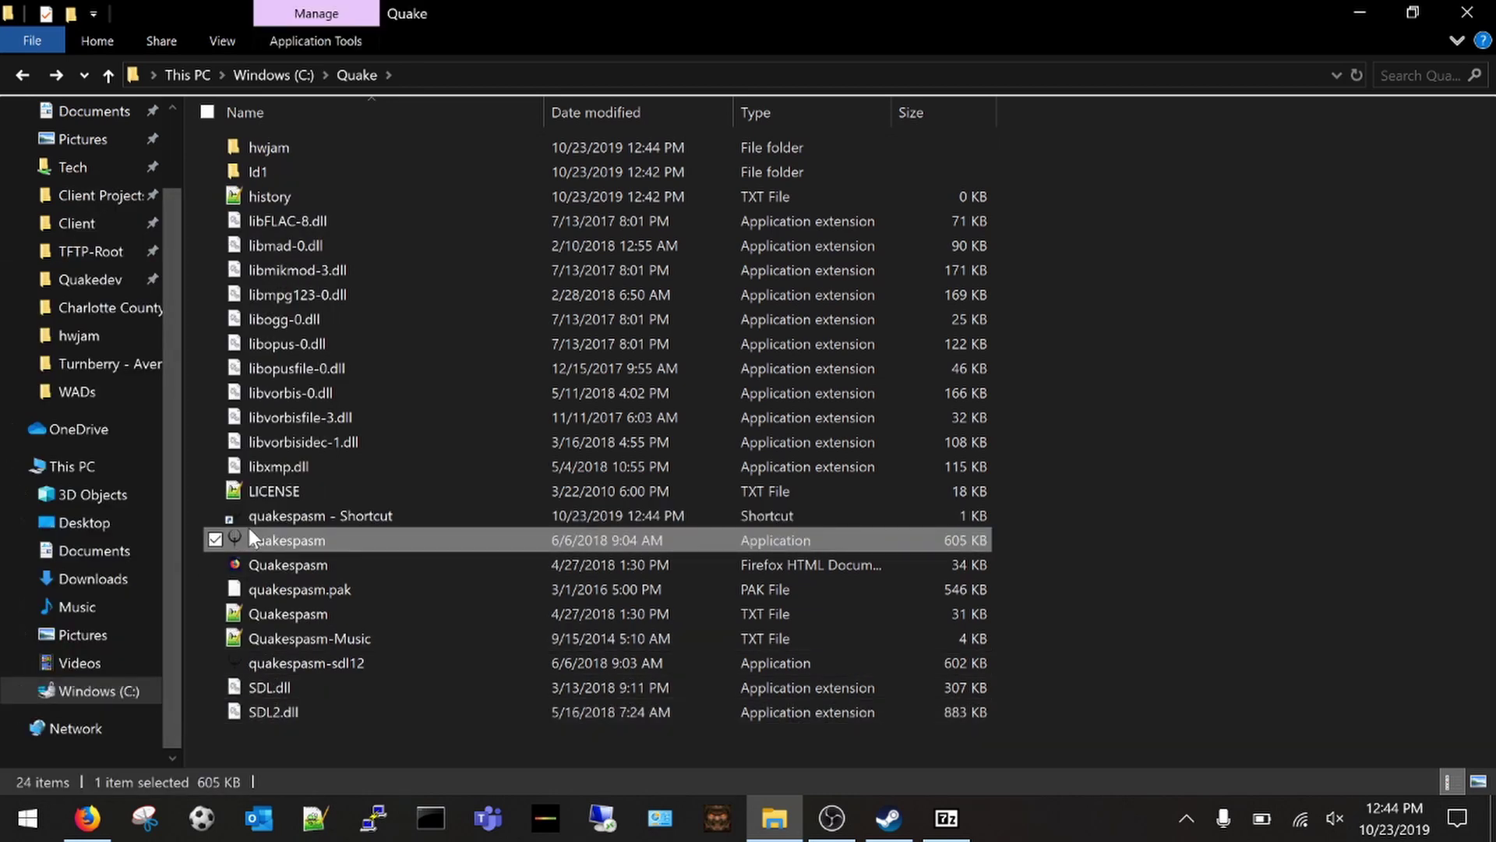
# Rename the new quakespasm shortcut as Halloween Jam.
pyautogui.click(256, 517)
pyautogui.rightClick(255, 517)
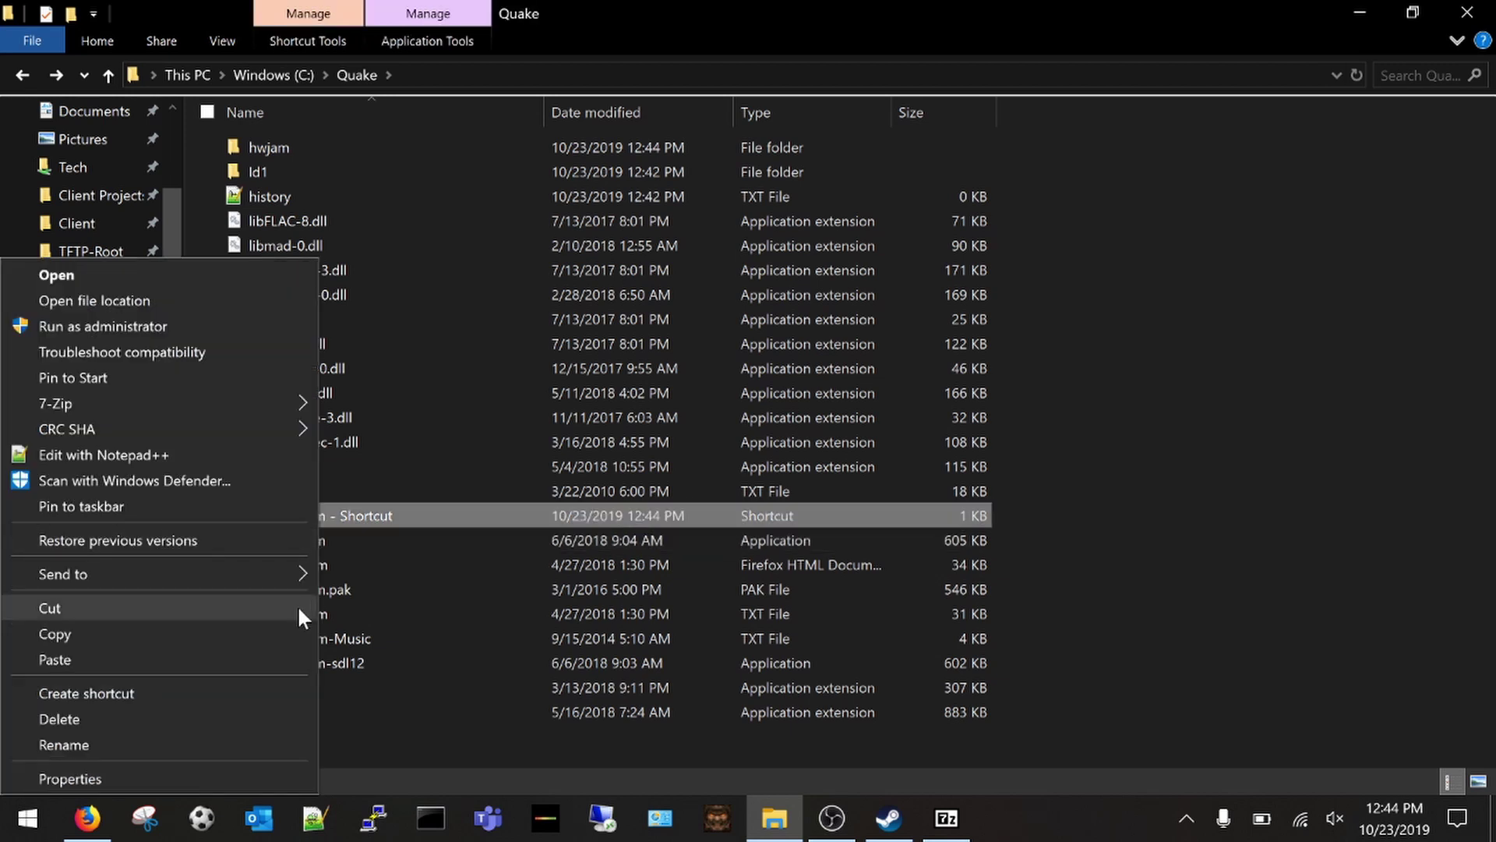
pyautogui.click(217, 739)
pyautogui.write('Haloween')
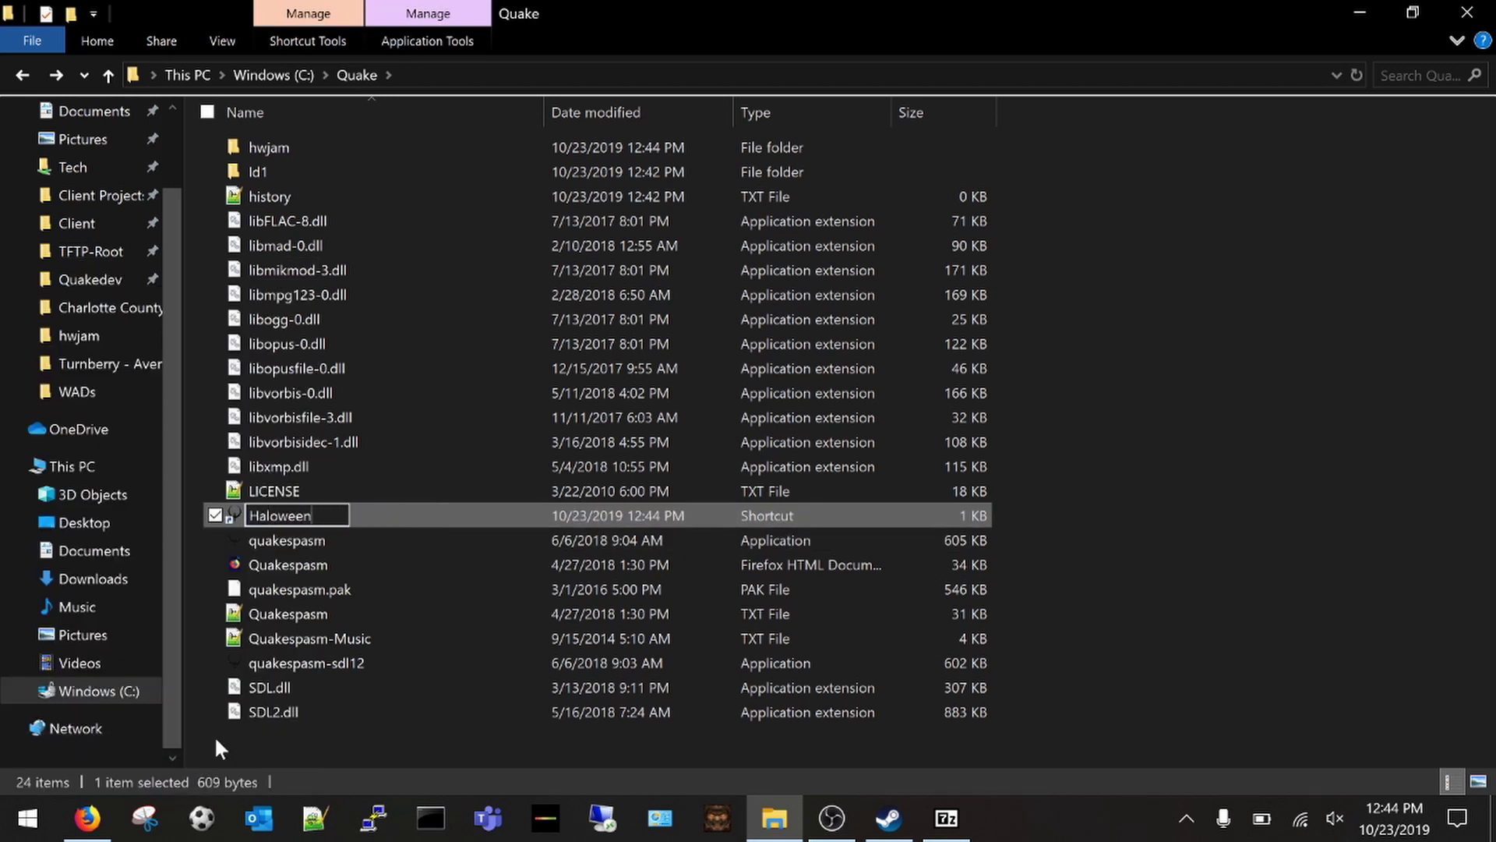
pyautogui.press('BackSpace')
pyautogui.press('BackSpace')
pyautogui.press('BackSpace')
pyautogui.press('BackSpace')
pyautogui.press('BackSpace')
pyautogui.write('loween Jam')
pyautogui.press('Return')
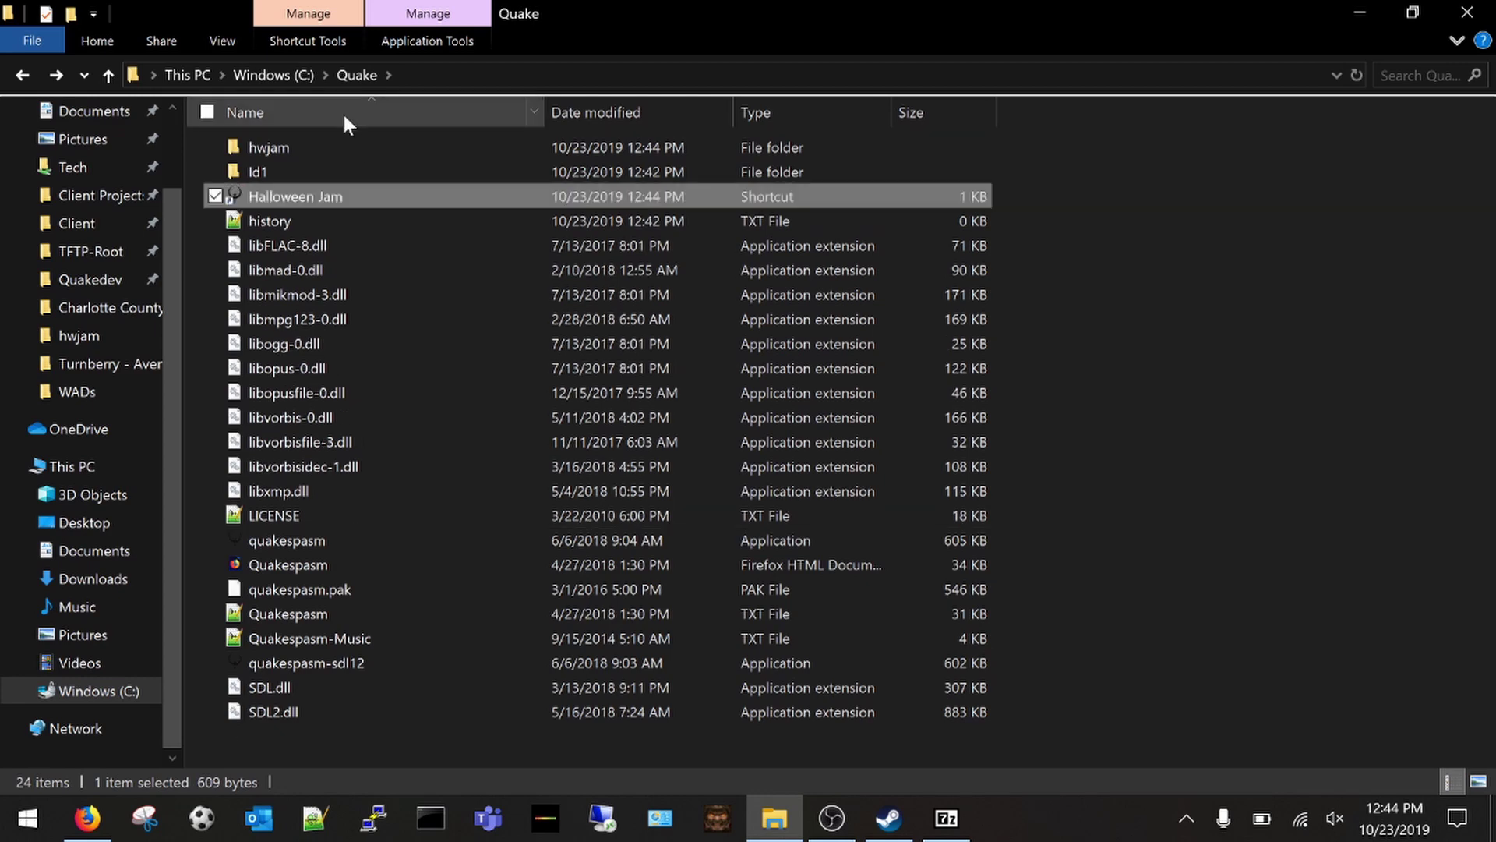
# Append -game hwjam to the Halloween Jam shortcut's target so it reads C:\Quake\quakespasm.exe -game hwjam, and save the properties.
pyautogui.rightClick(332, 190)
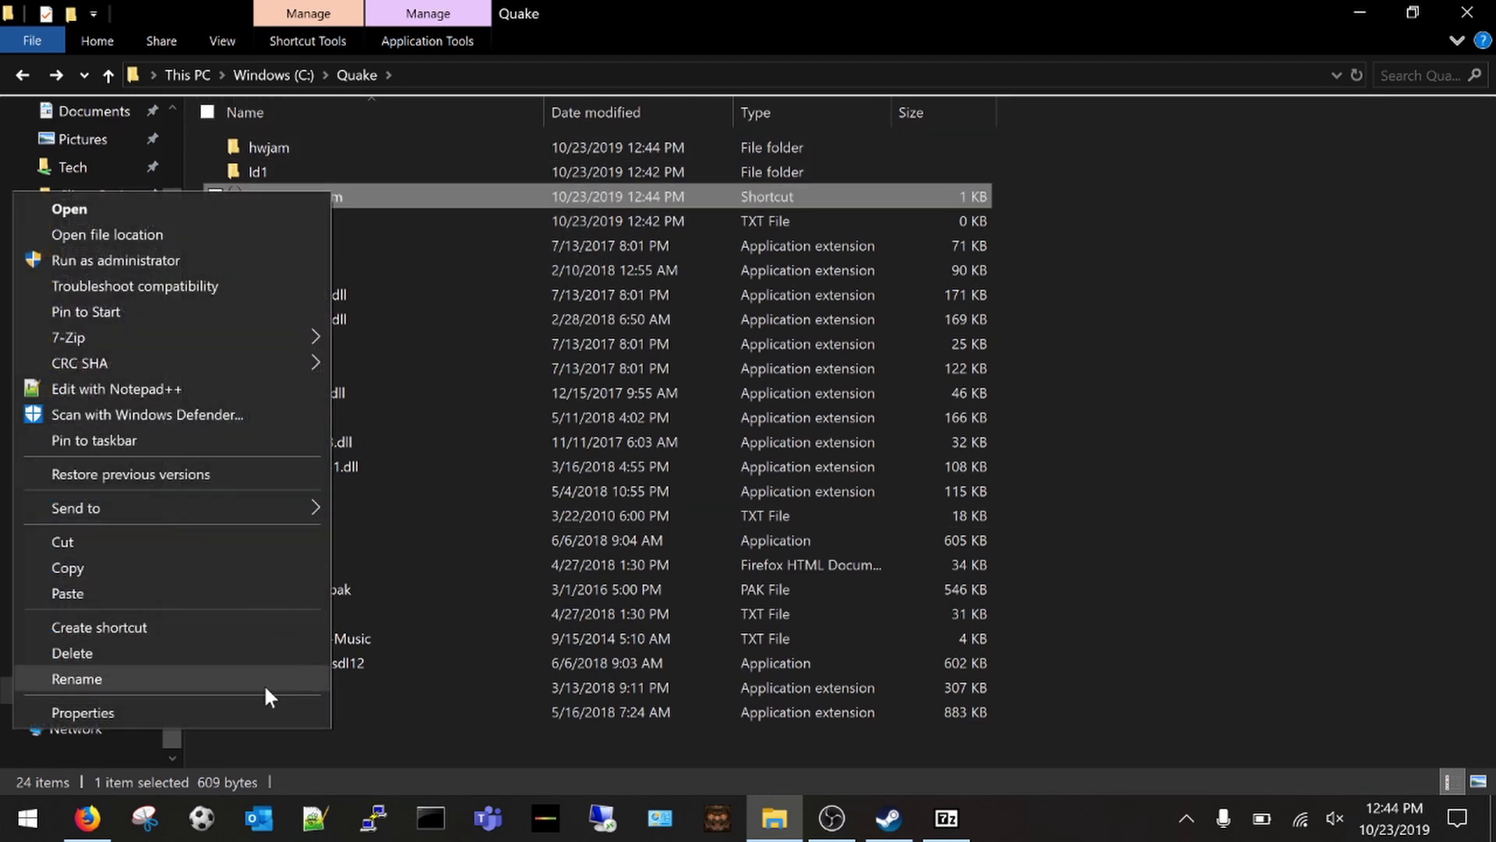
pyautogui.click(263, 709)
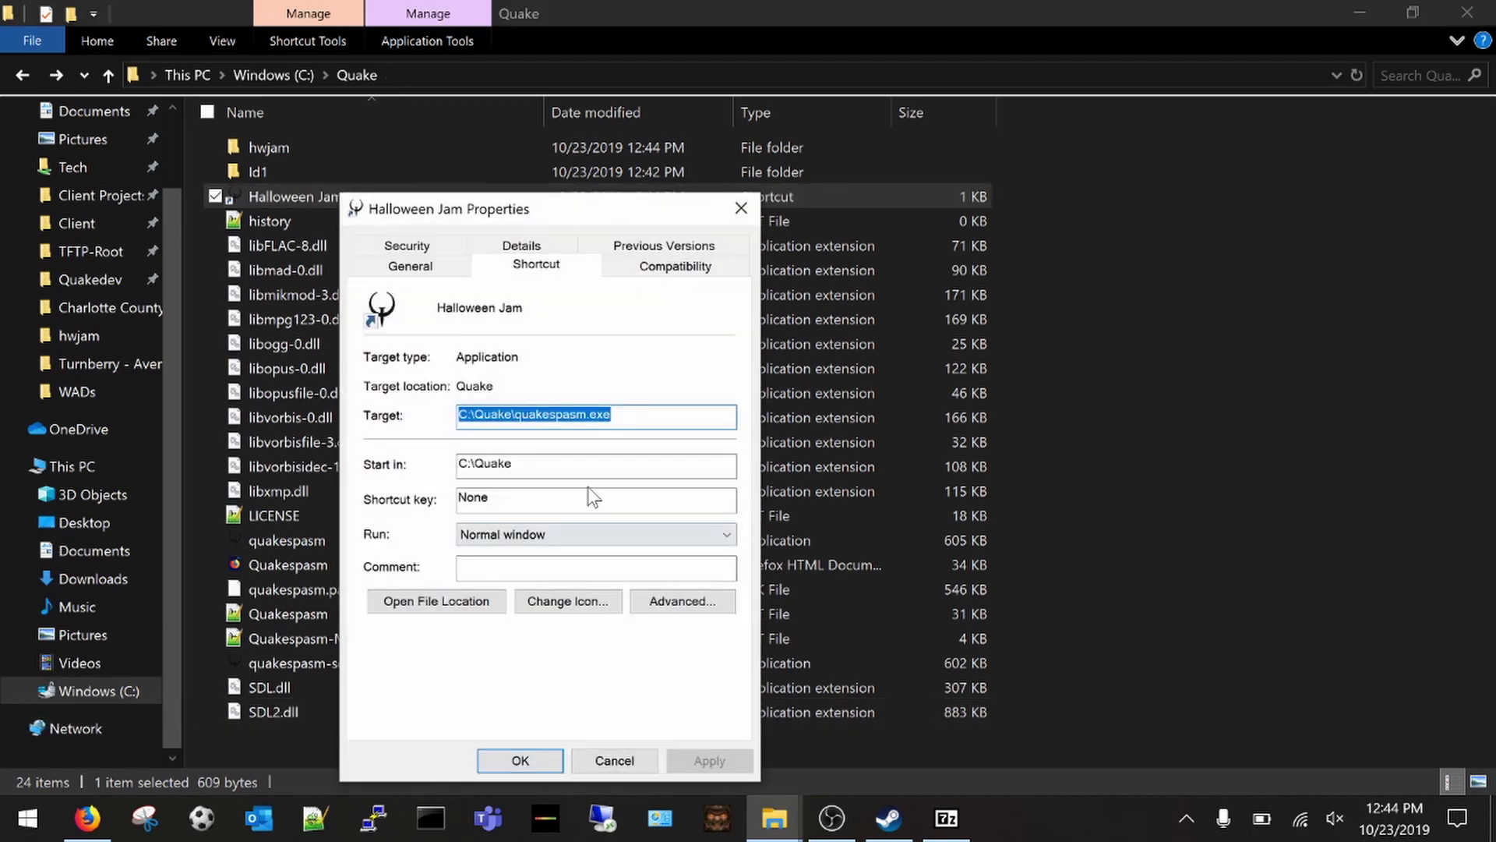
pyautogui.press('End')
pyautogui.write('-')
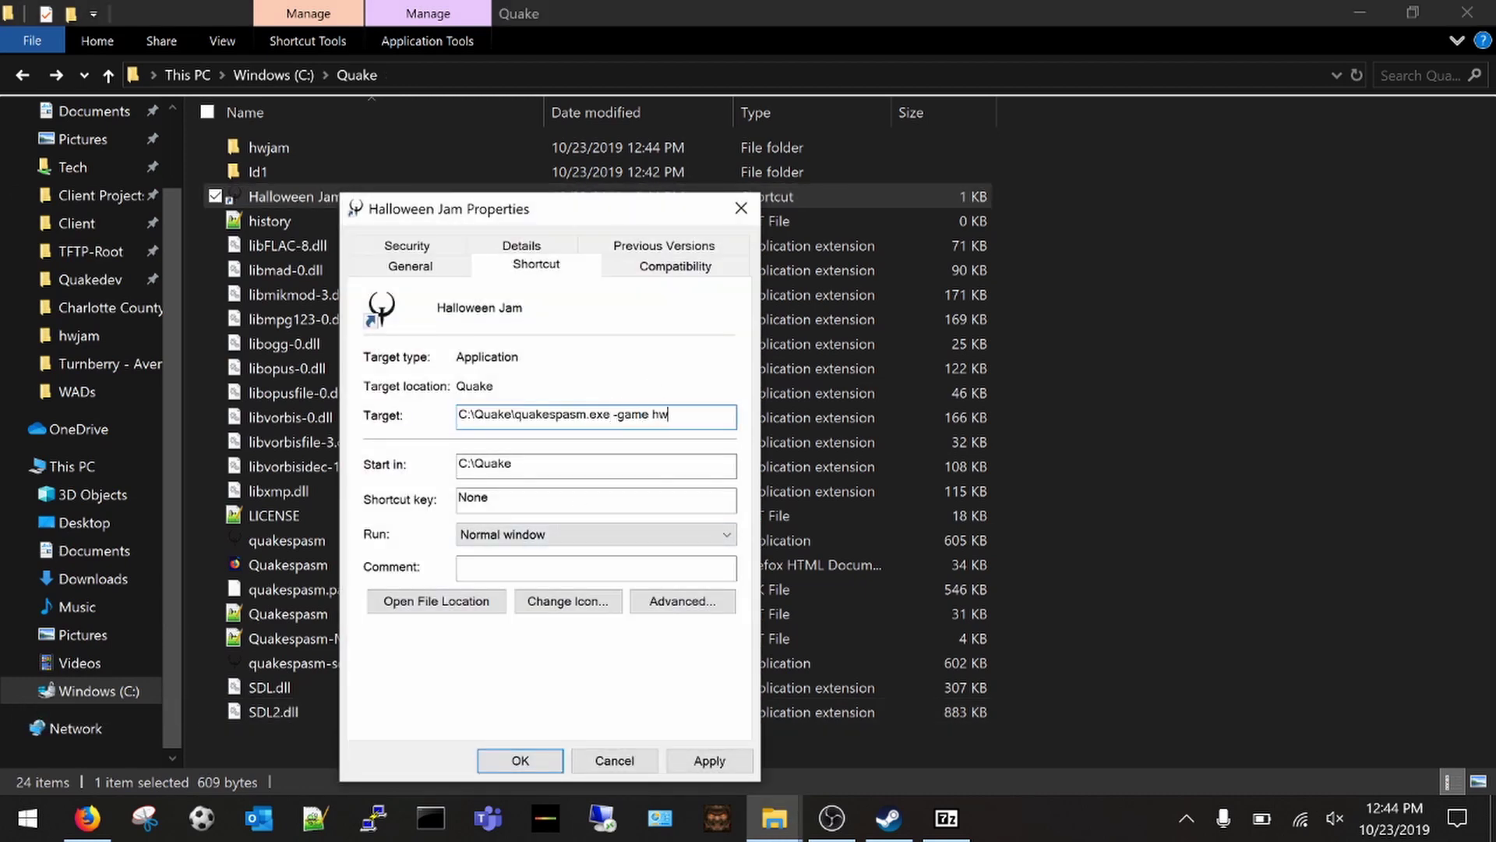
pyautogui.click(709, 760)
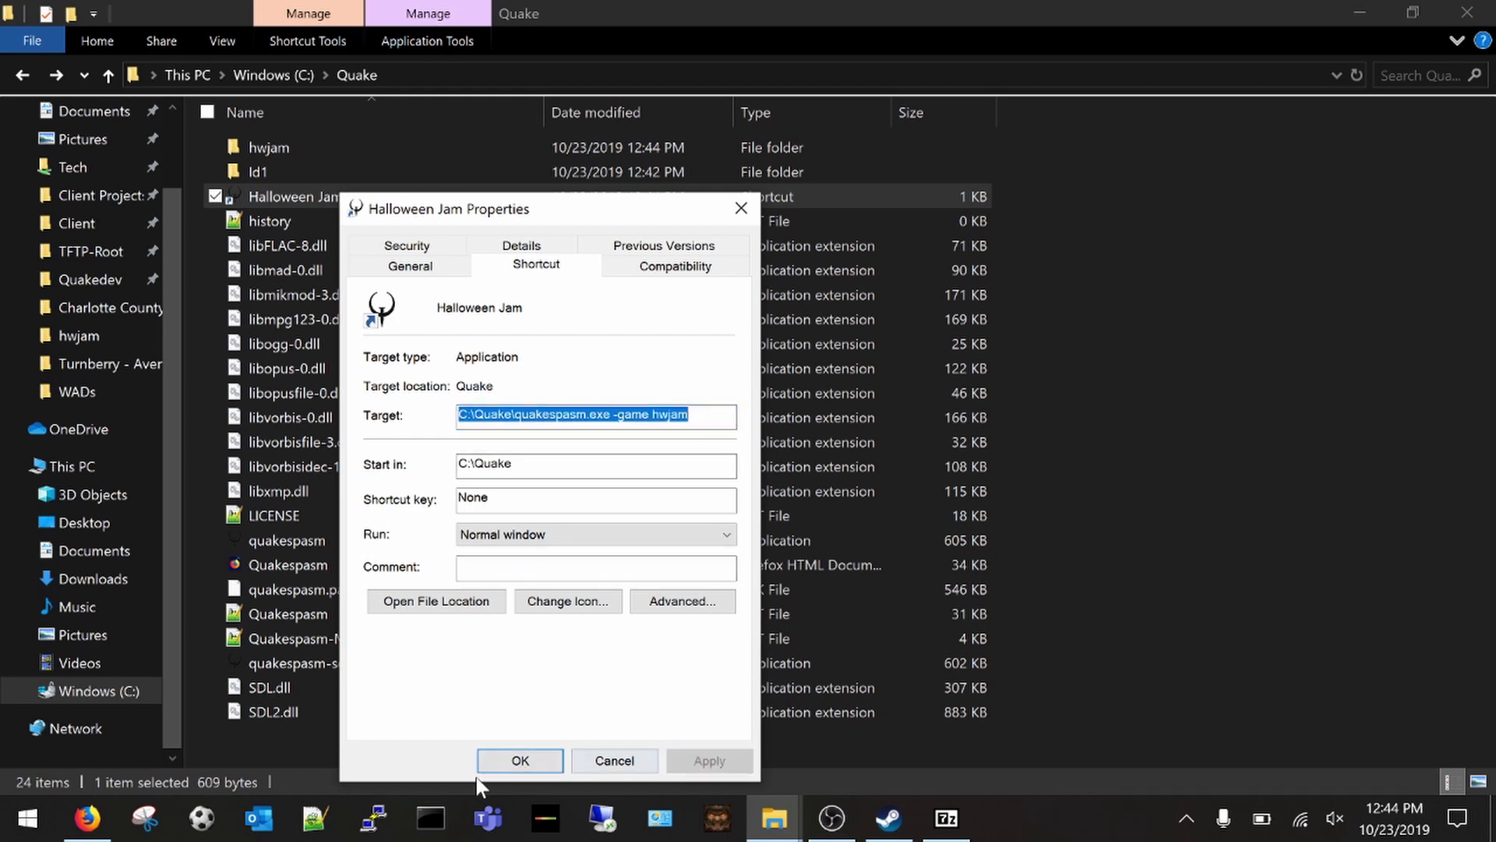
pyautogui.click(495, 767)
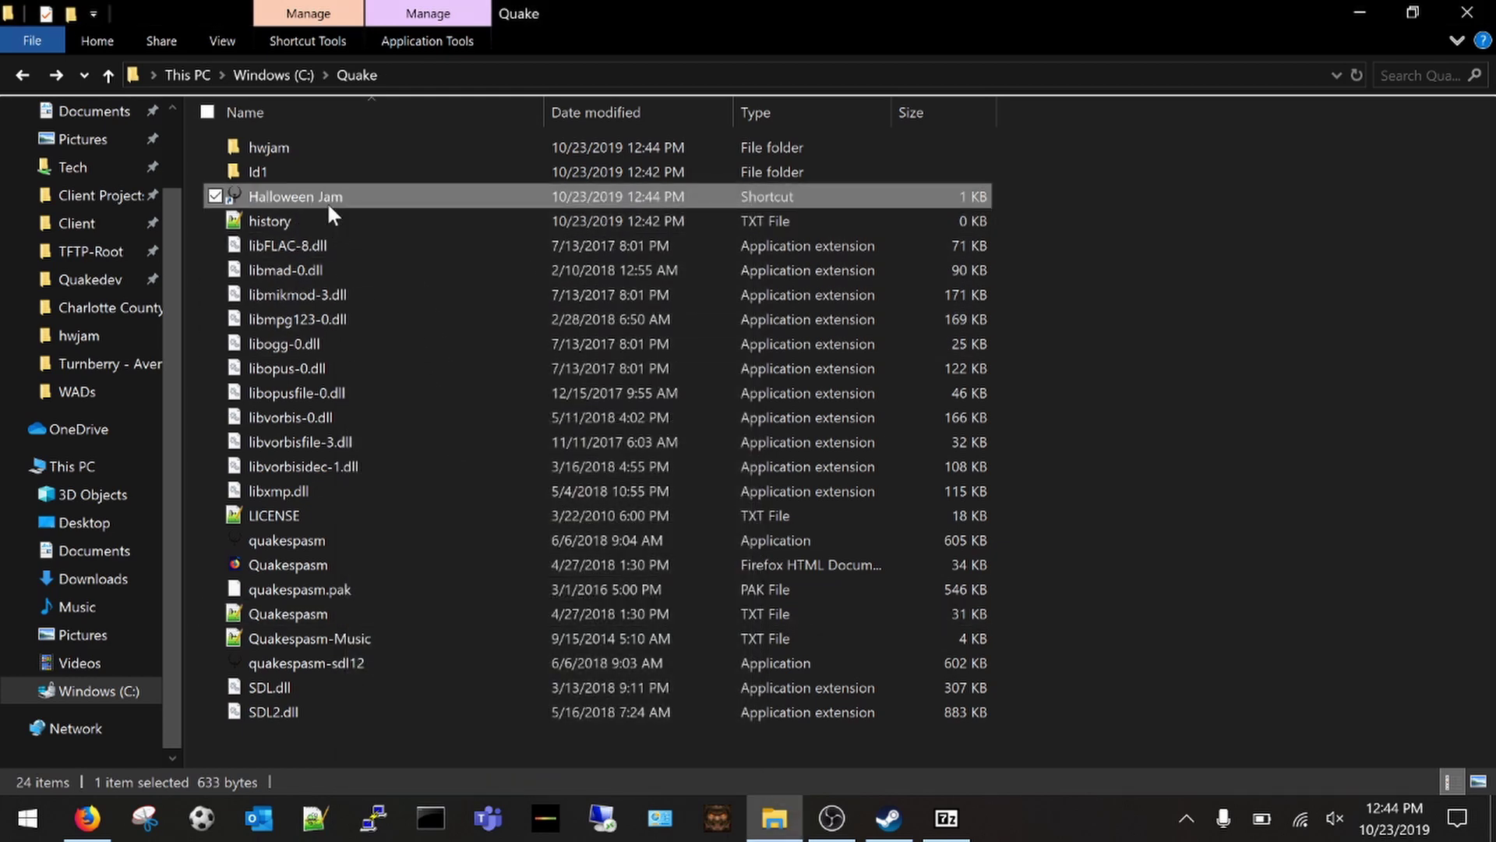
# Launch QuakeSpasm through the Halloween Jam shortcut and start a new single-player game to test the maps.
pyautogui.doubleClick(324, 198)
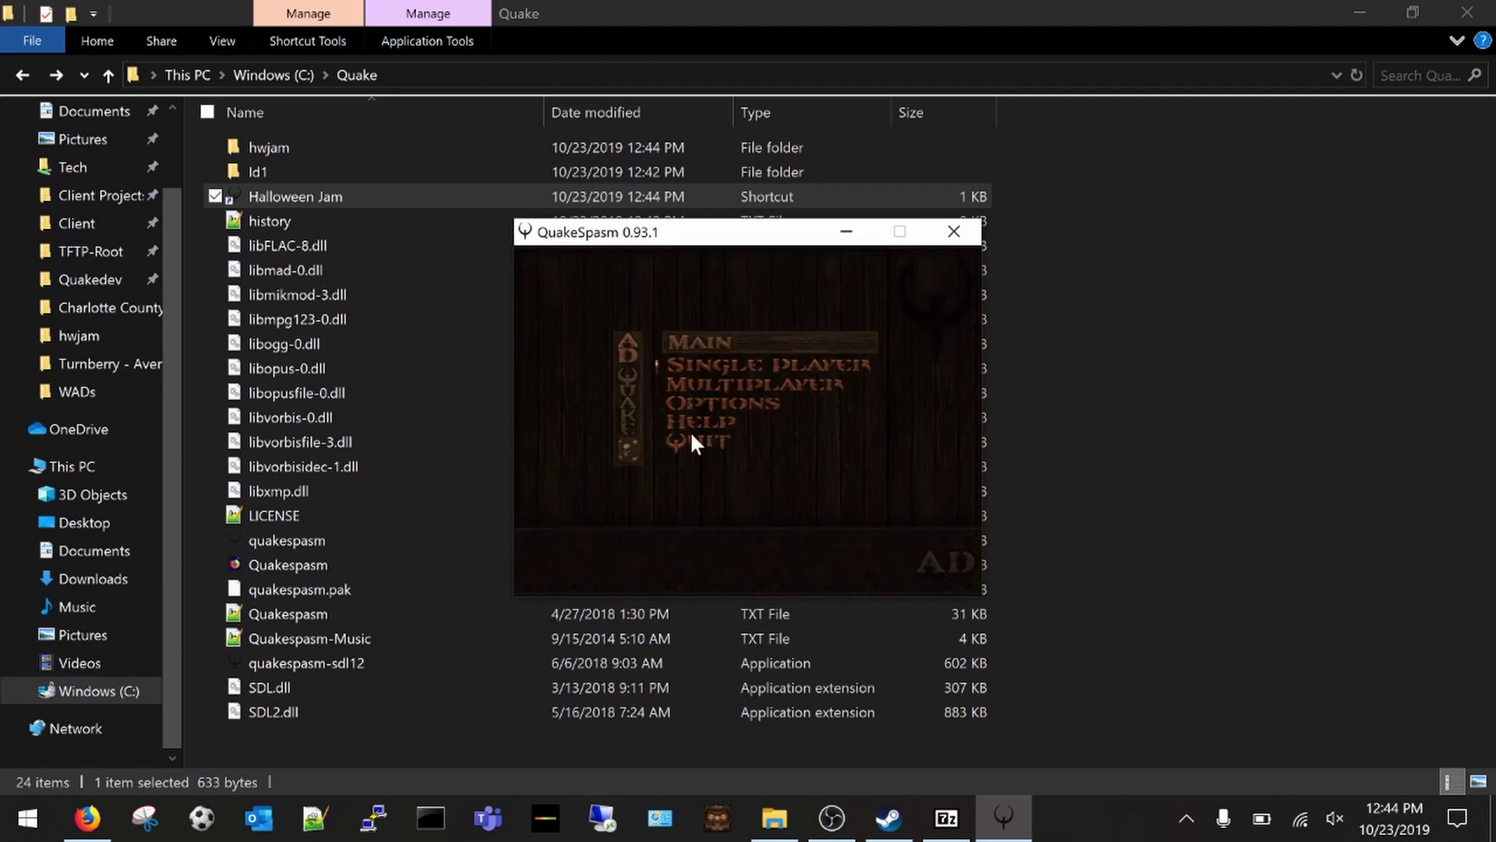
pyautogui.press('Return')
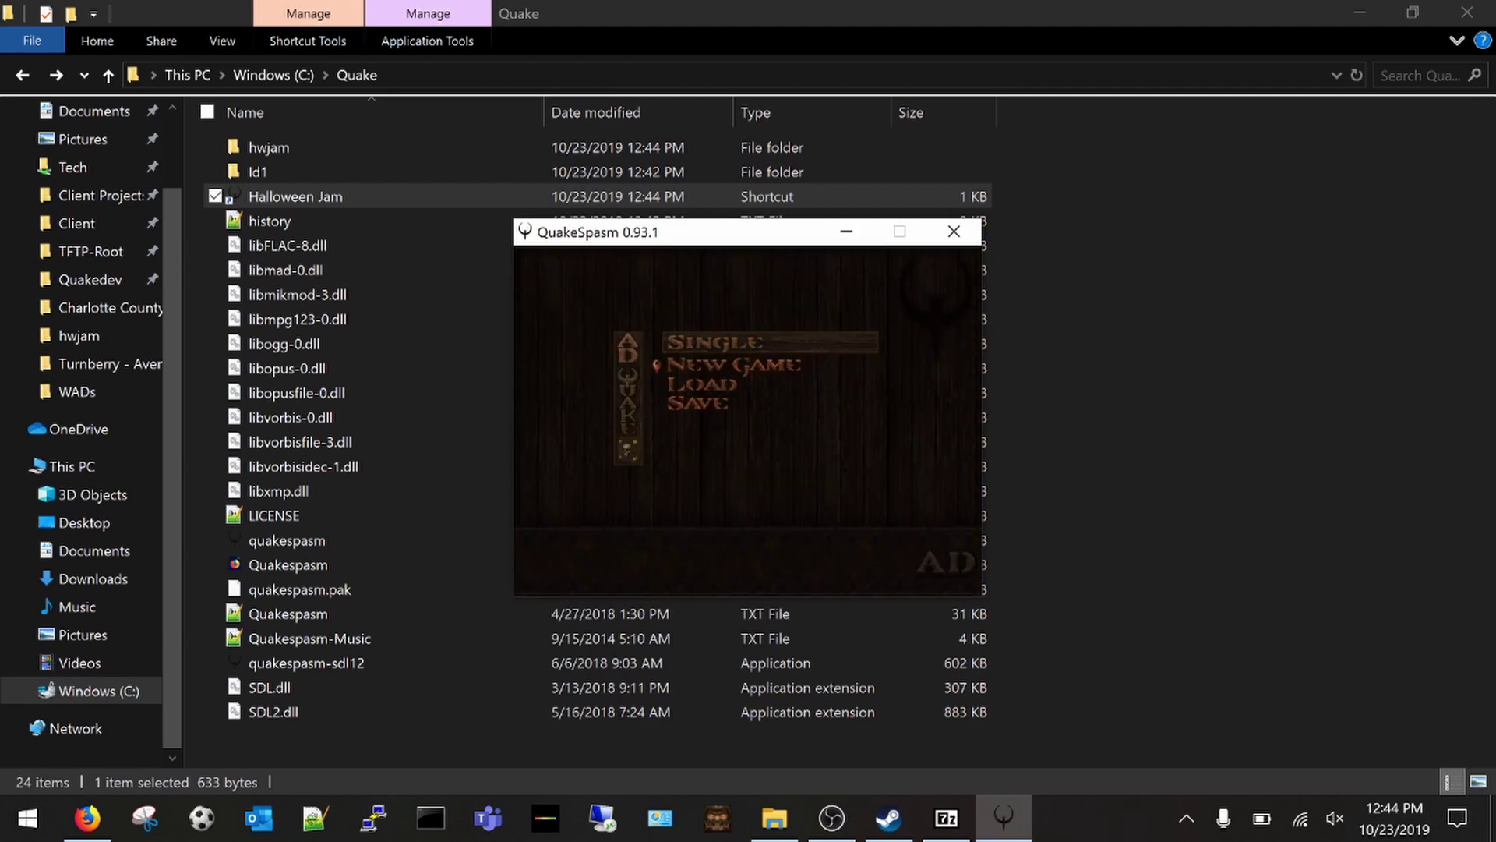
pyautogui.press('Return')
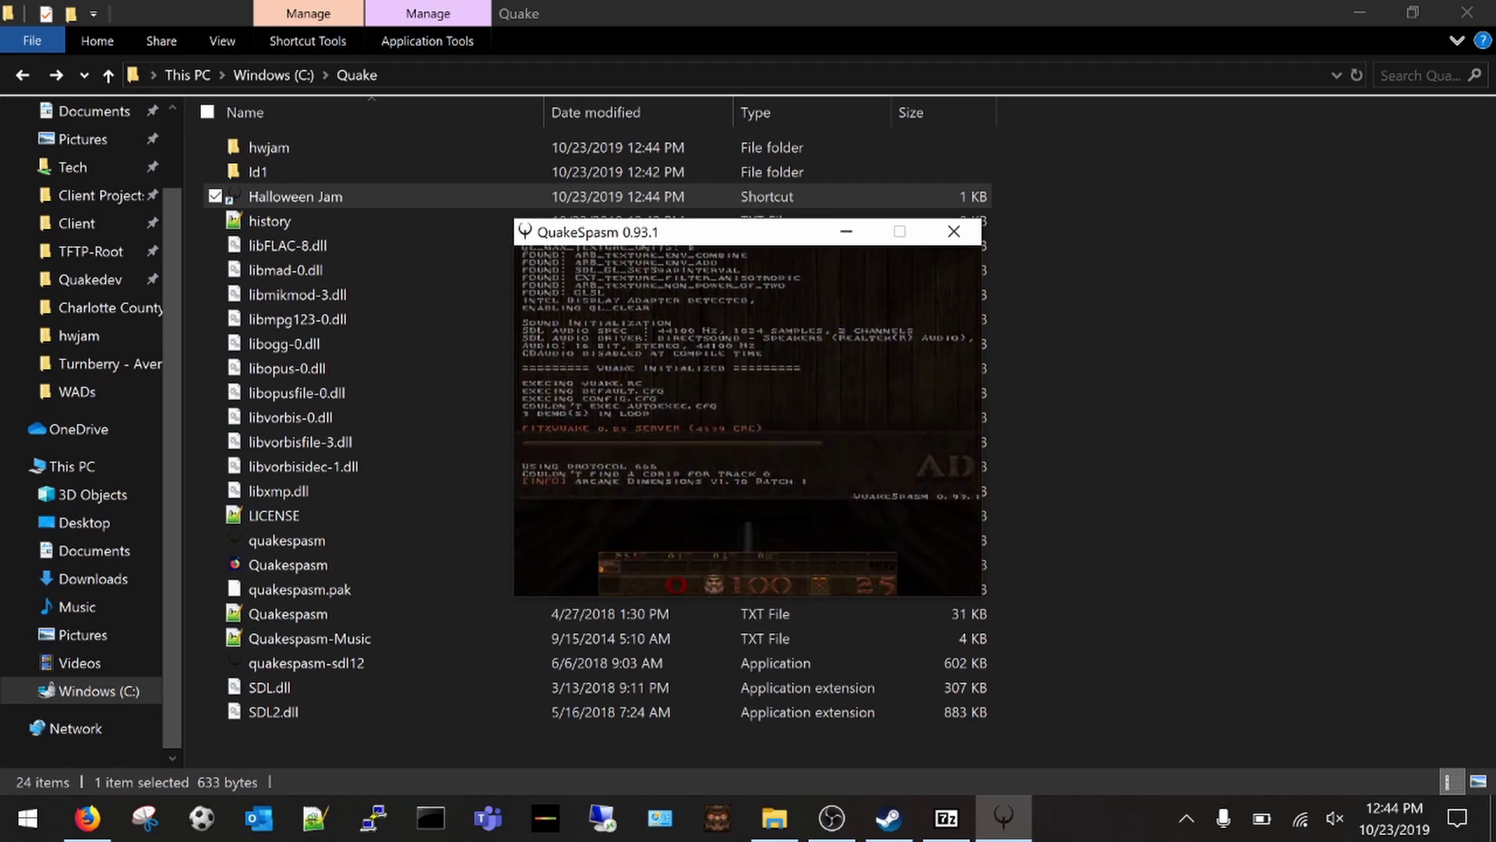
pyautogui.press('ctrl')
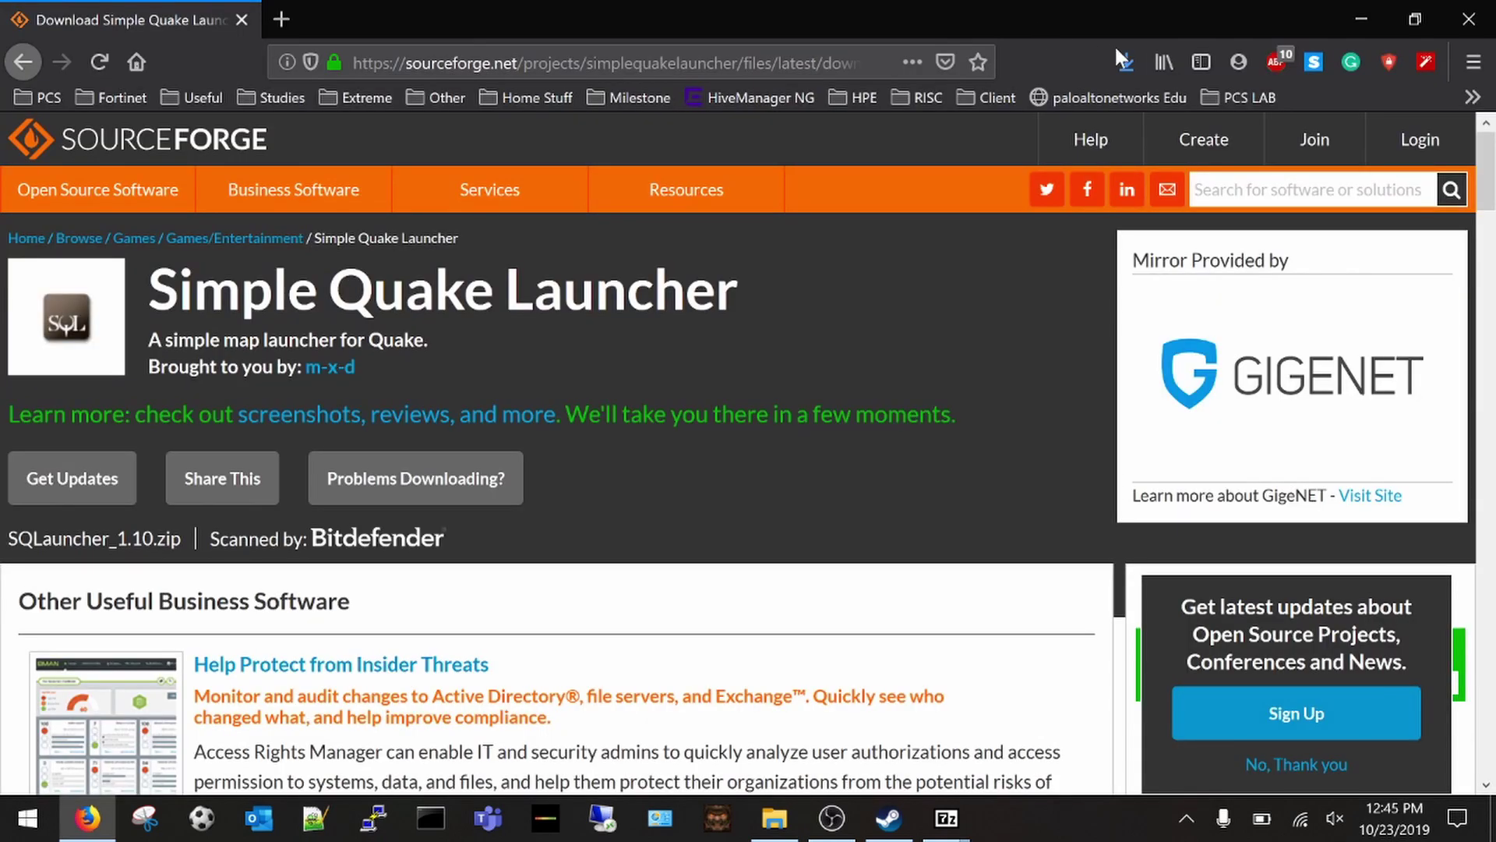
# Open the downloaded SQLauncher_1.10.zip from Firefox and extract SQL_Readme.txt and SQLauncher.exe into C:\Quake.
pyautogui.click(1119, 55)
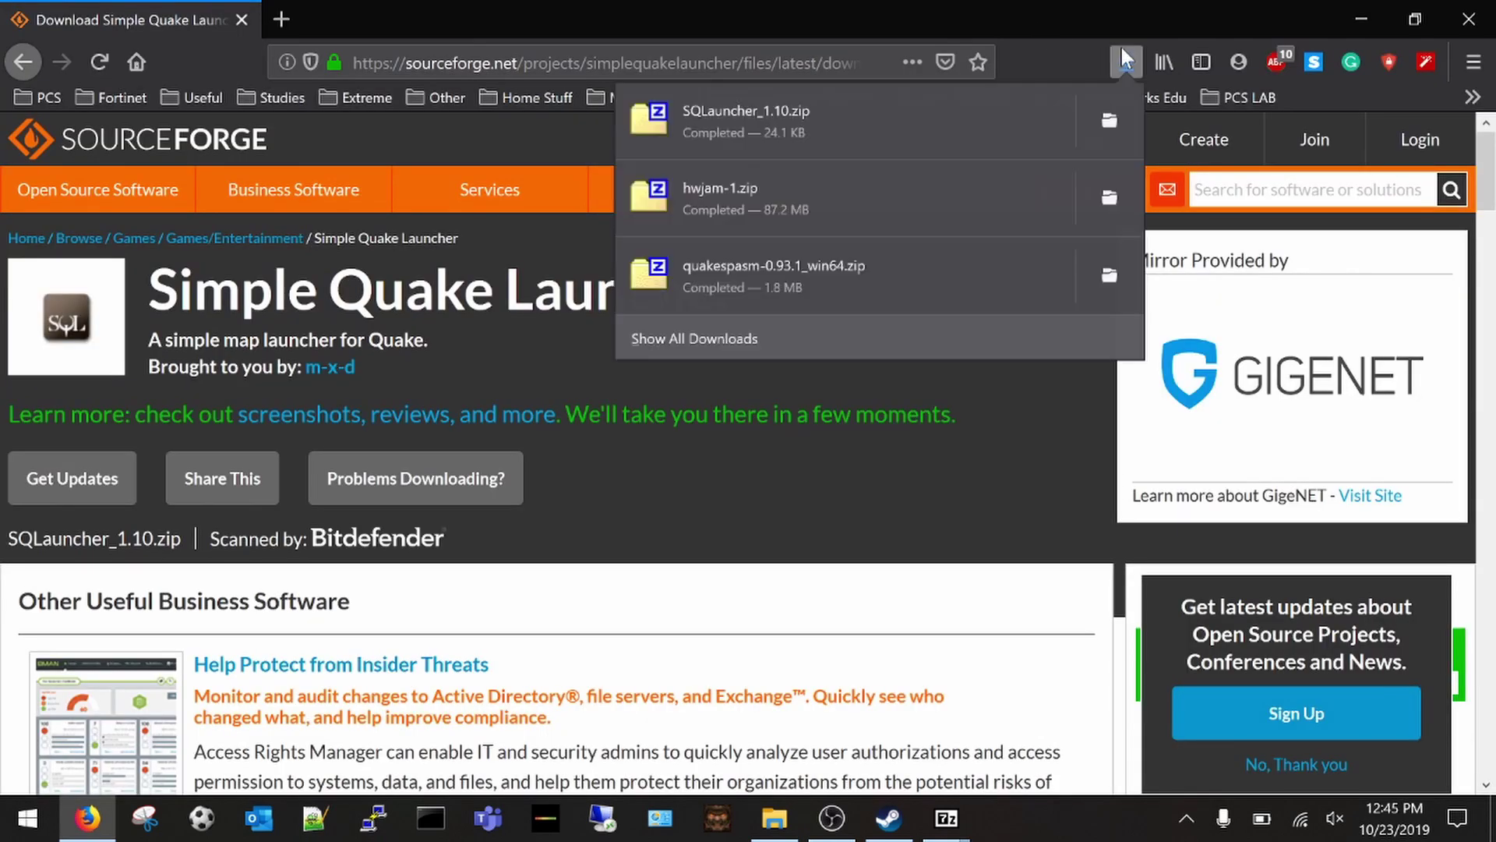
pyautogui.click(799, 117)
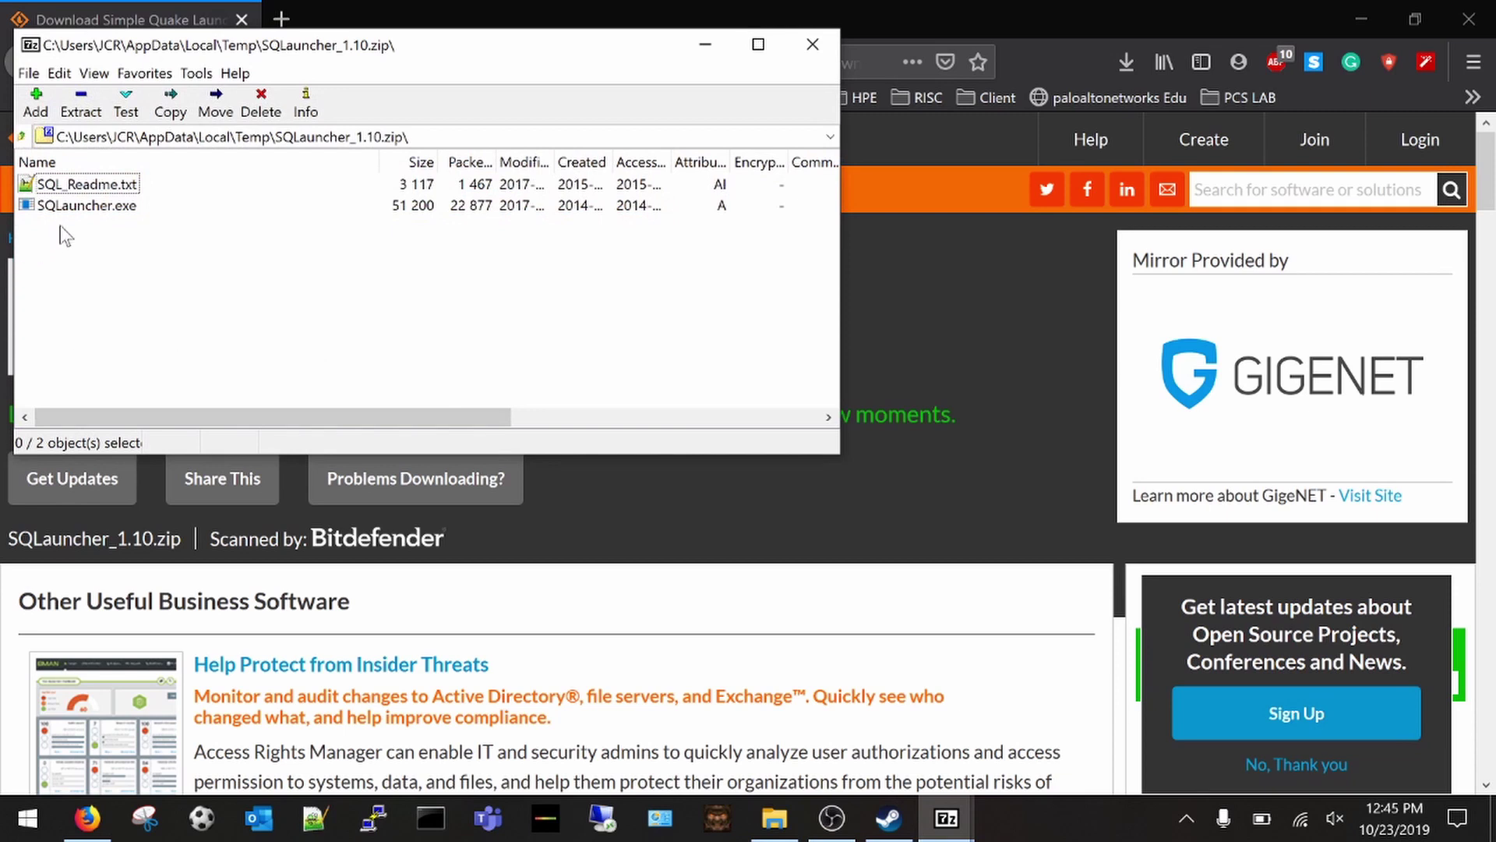
pyautogui.click(777, 811)
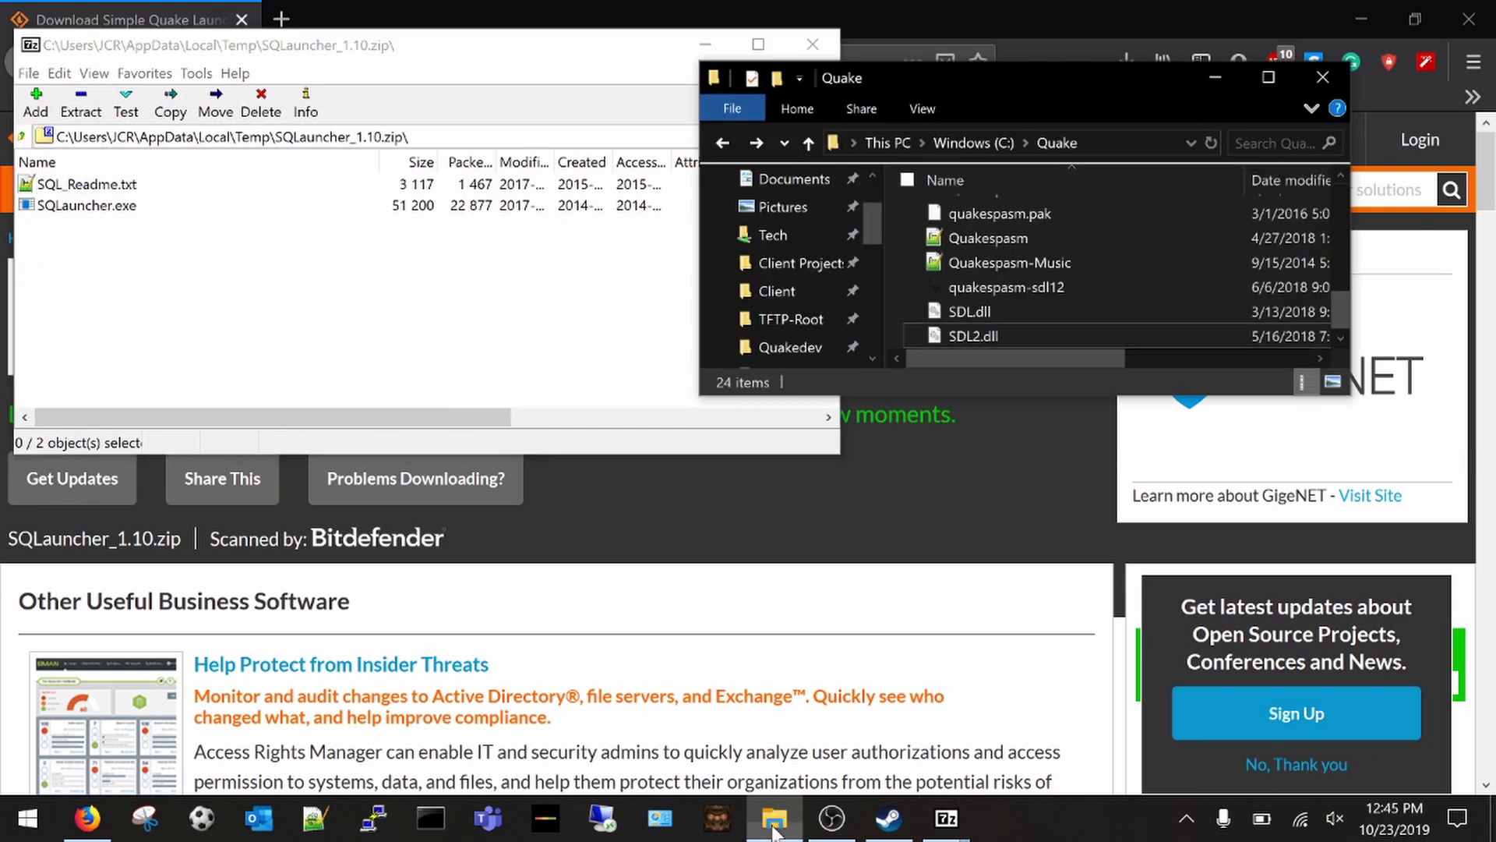
pyautogui.click(70, 207)
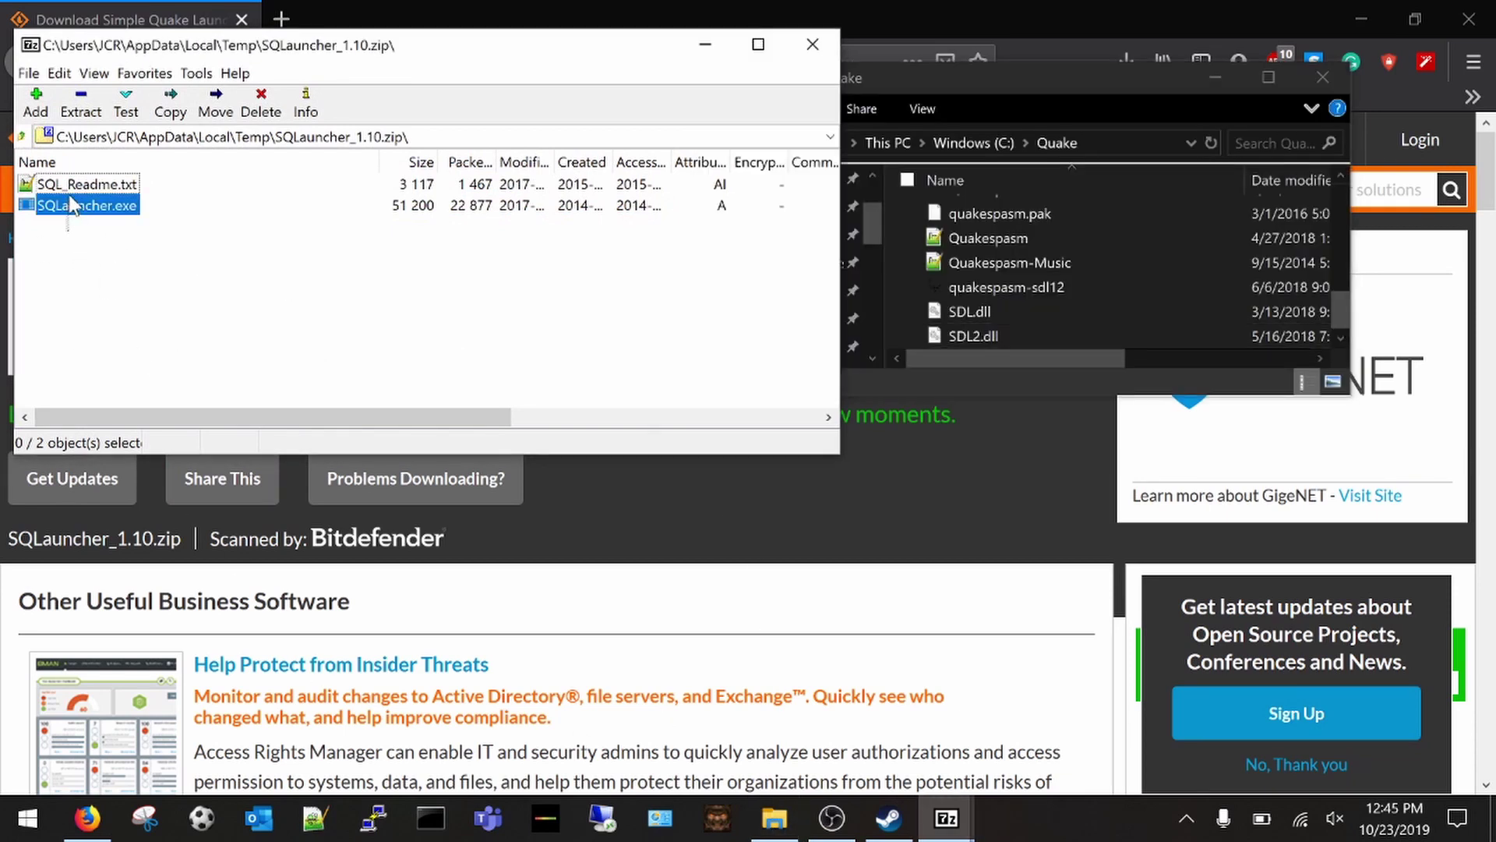
pyautogui.keyDown('shift'); pyautogui.click(70, 187); pyautogui.keyUp('shift')
pyautogui.moveTo(70, 187); pyautogui.dragTo(503, 292)
pyautogui.moveTo(1249, 249); pyautogui.dragTo(1294, 254)
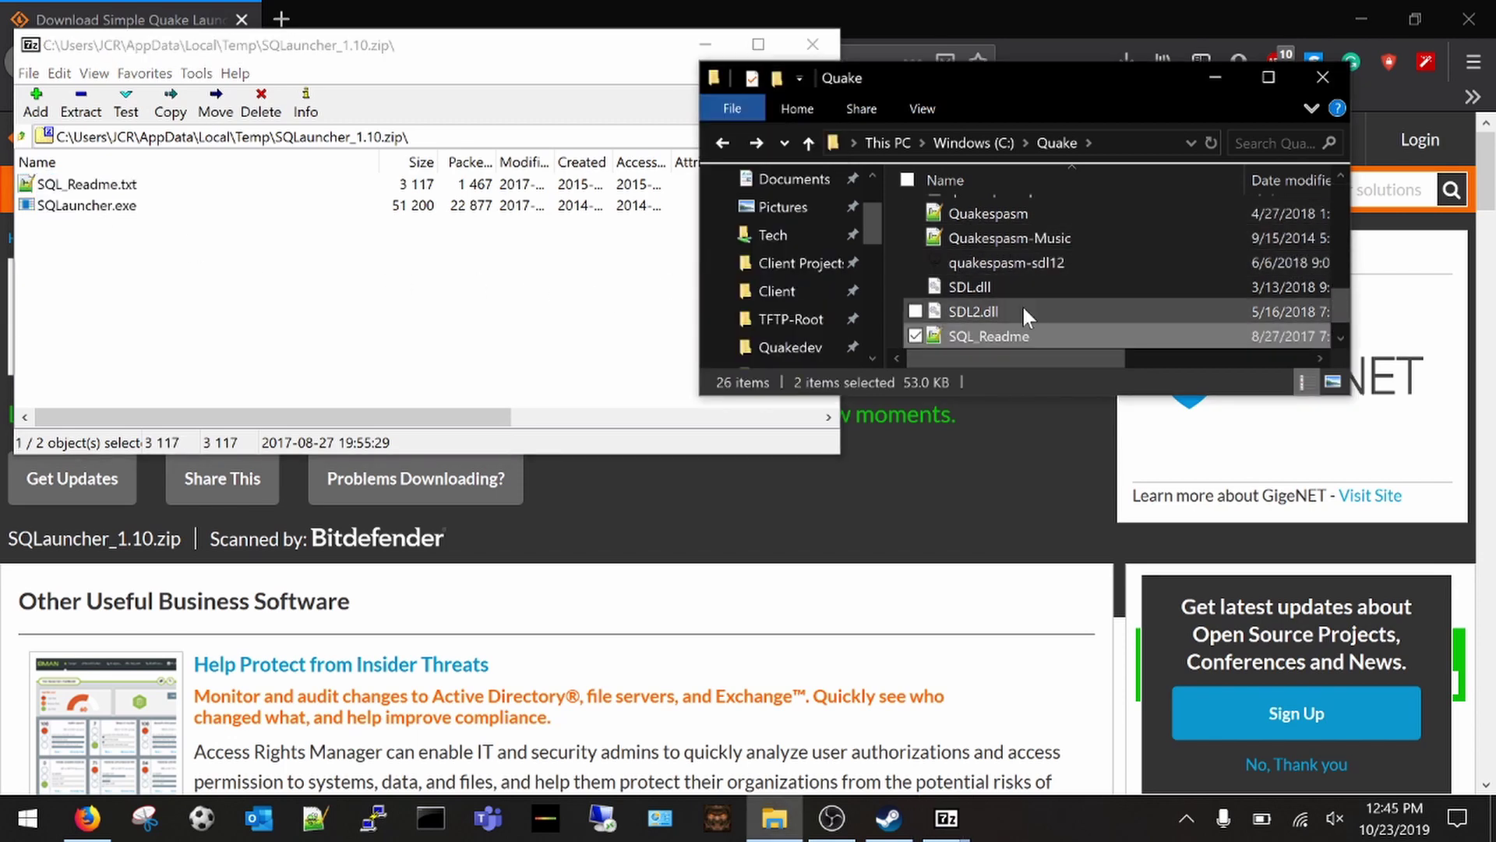
pyautogui.click(1269, 78)
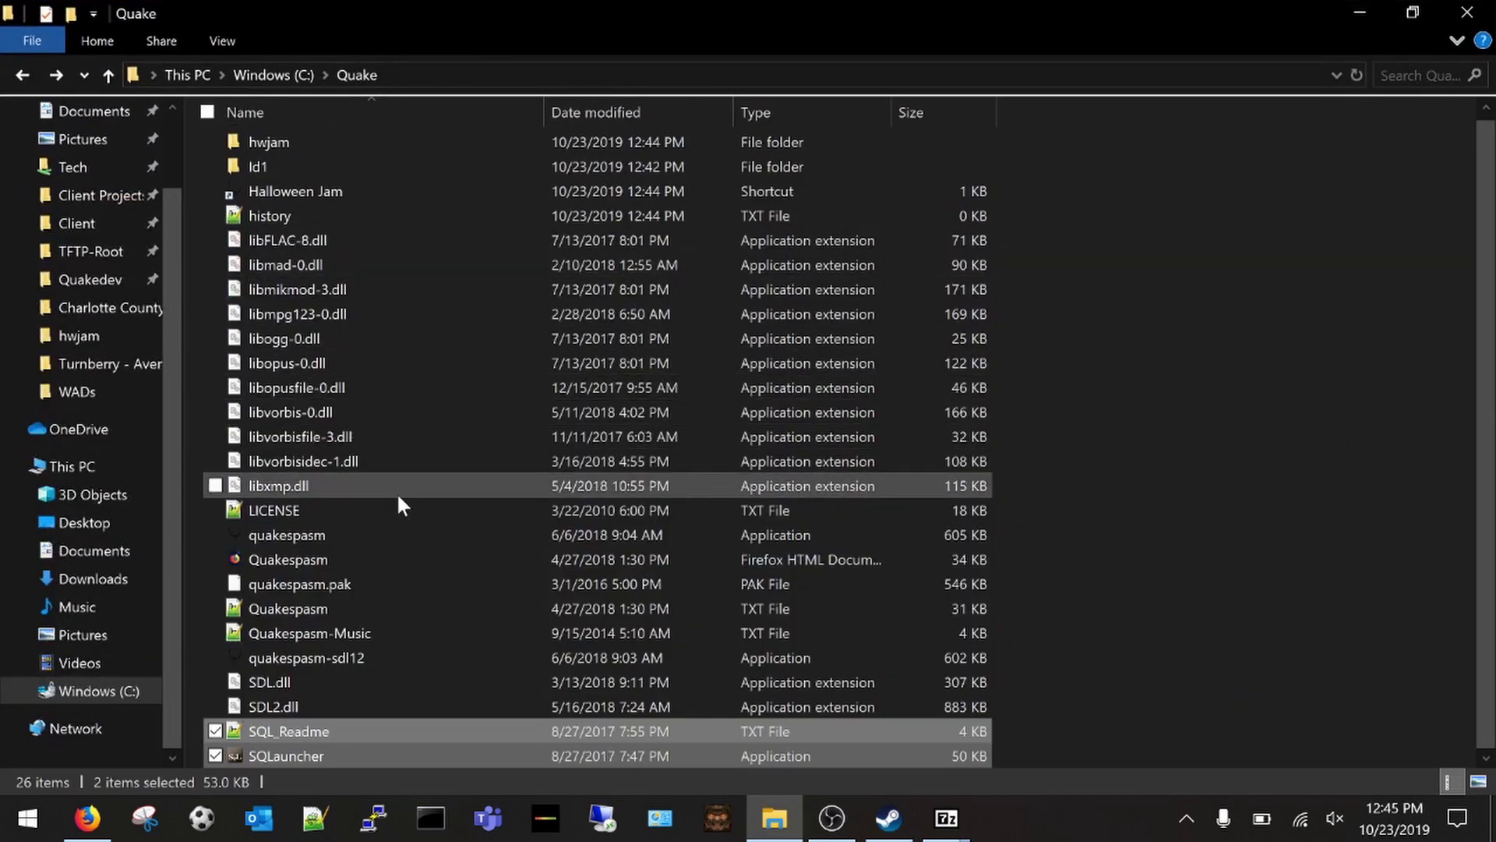
# Run SQLauncher from C:\Quake and choose the [Default] game with the map dm6 | The Dark Zone.
pyautogui.press('Down')
pyautogui.press('Return')
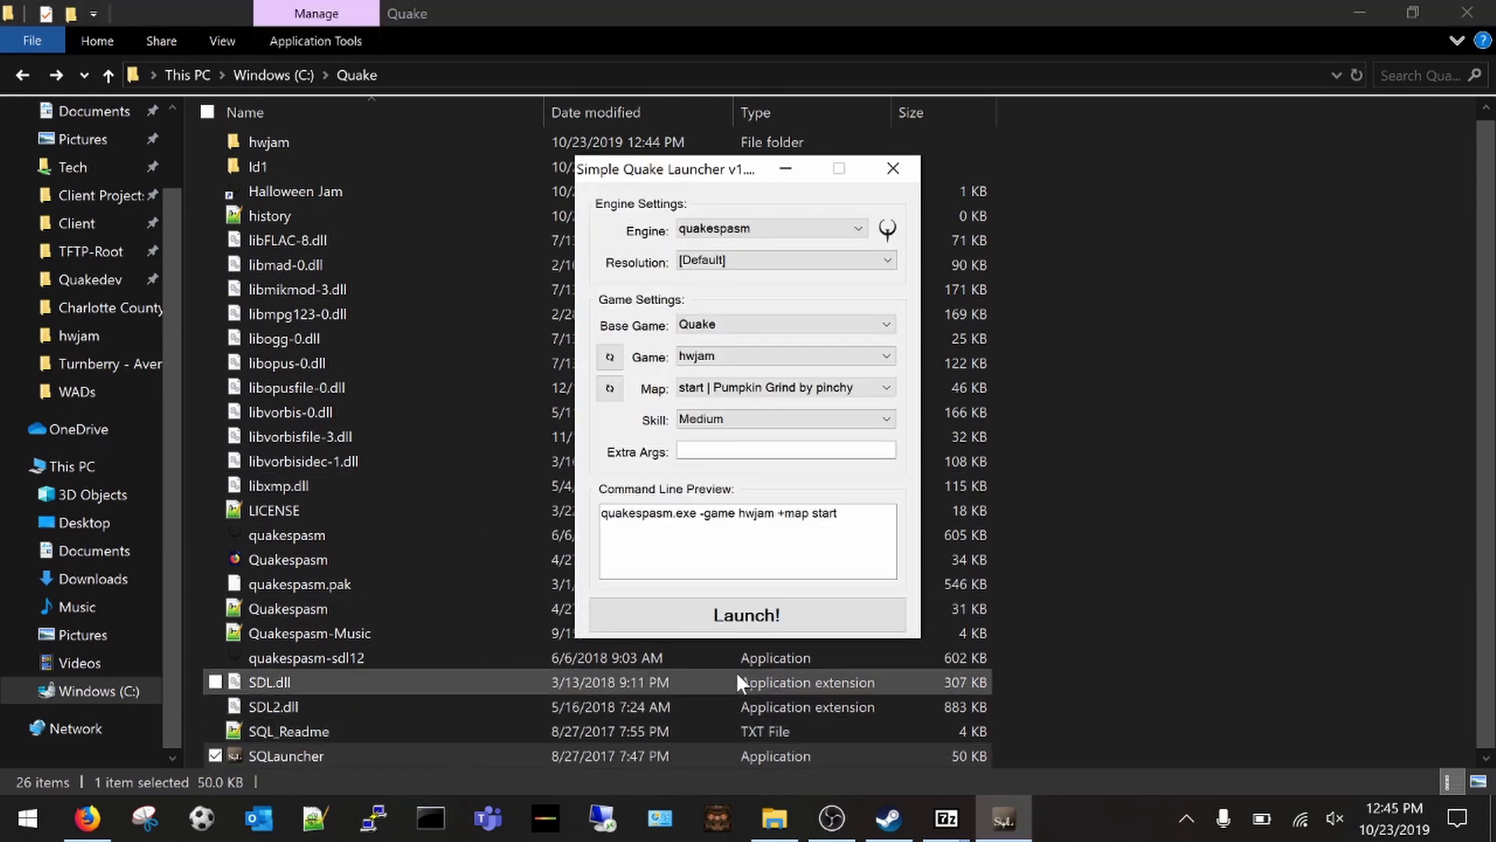
pyautogui.click(703, 355)
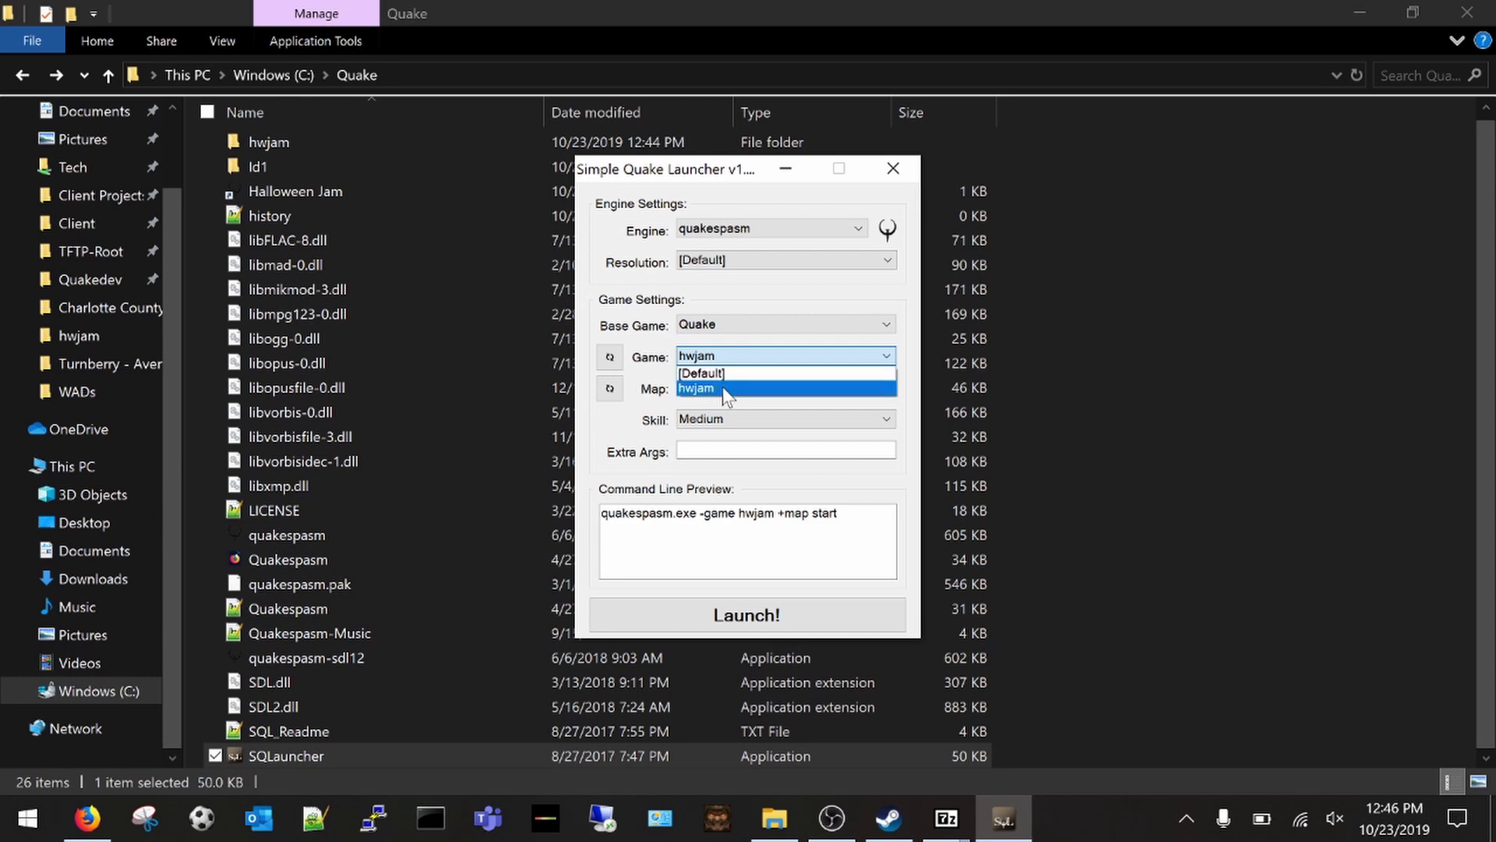
pyautogui.click(730, 375)
pyautogui.click(730, 382)
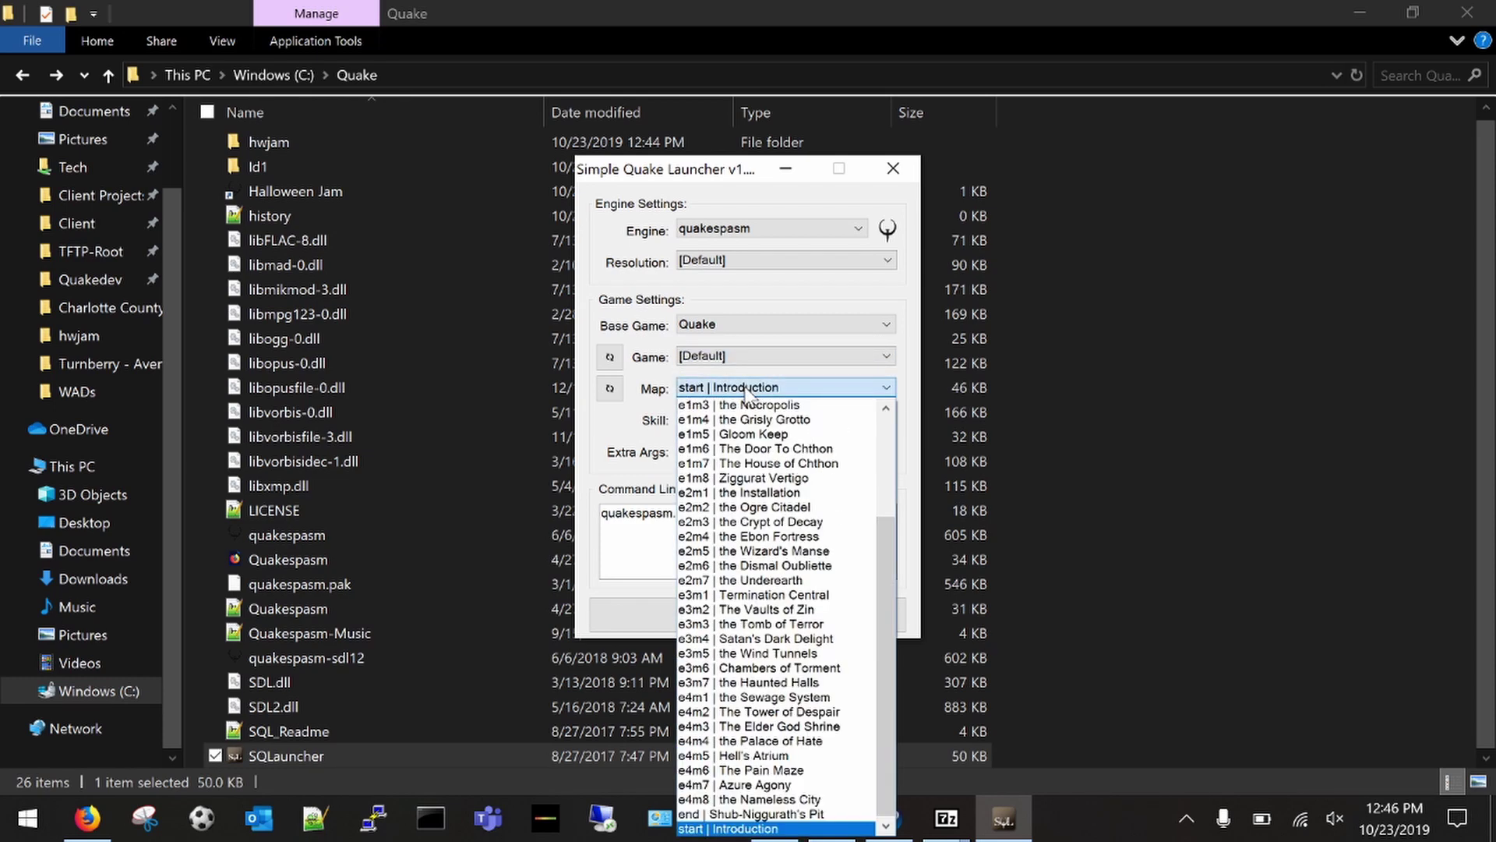
pyautogui.scroll(3, 793, 674)
pyautogui.click(772, 508)
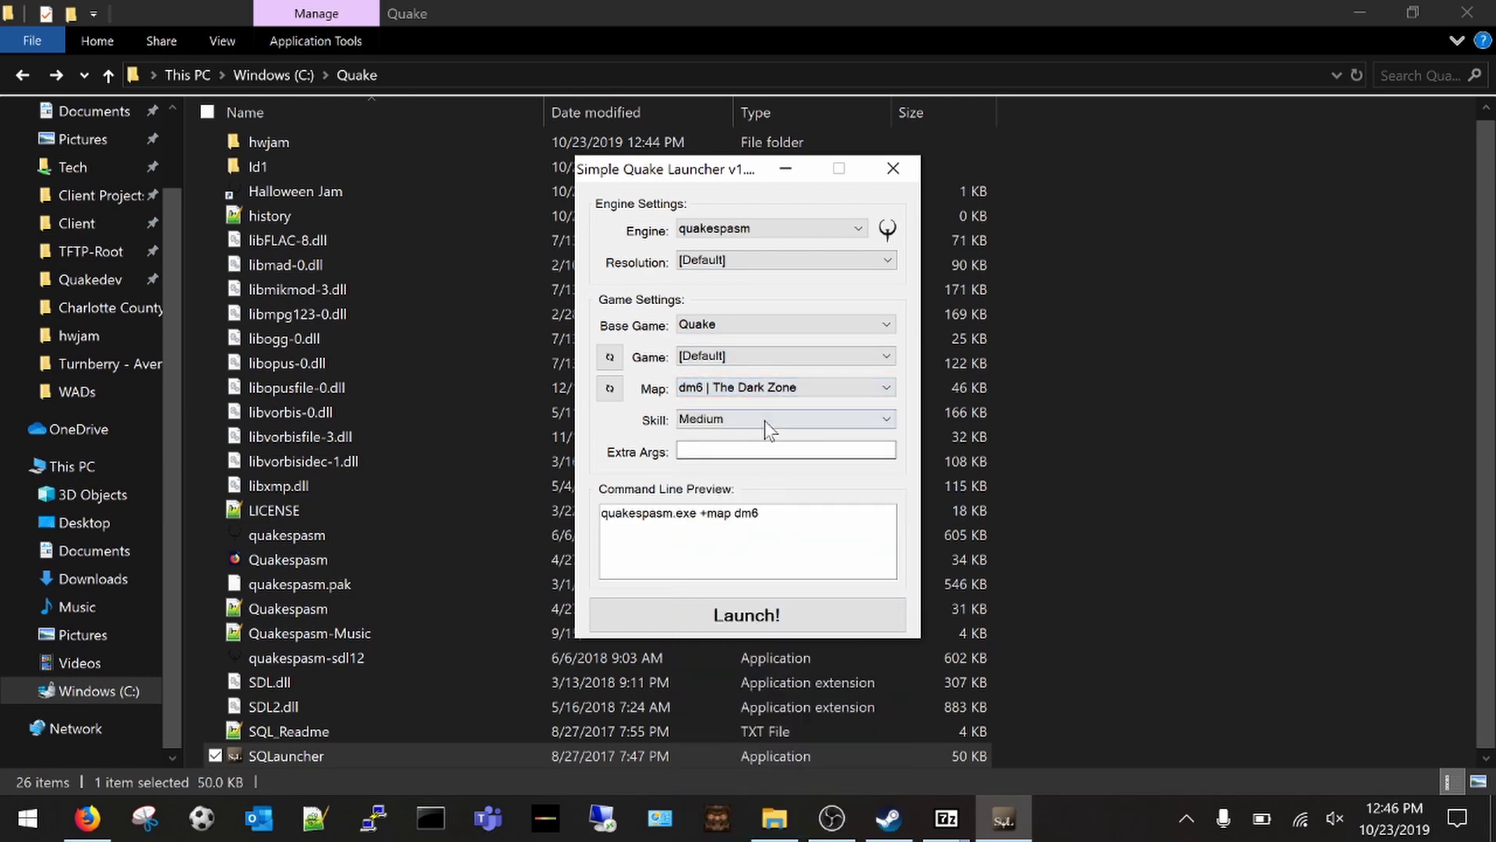
# Set the skill to Hard in Simple Quake Launcher and launch the game.
pyautogui.click(764, 419)
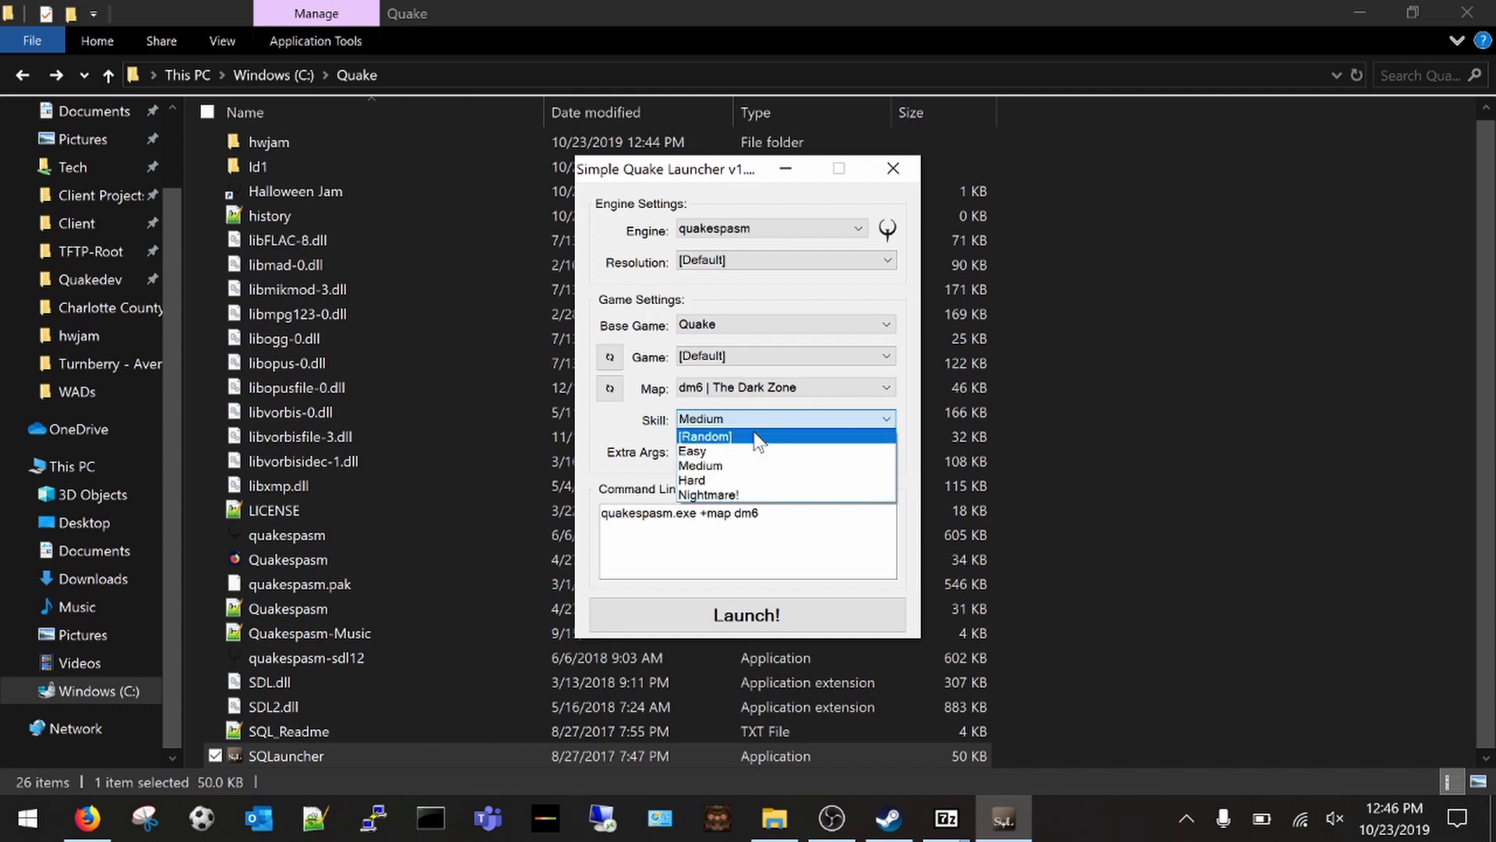
pyautogui.click(746, 478)
pyautogui.click(721, 451)
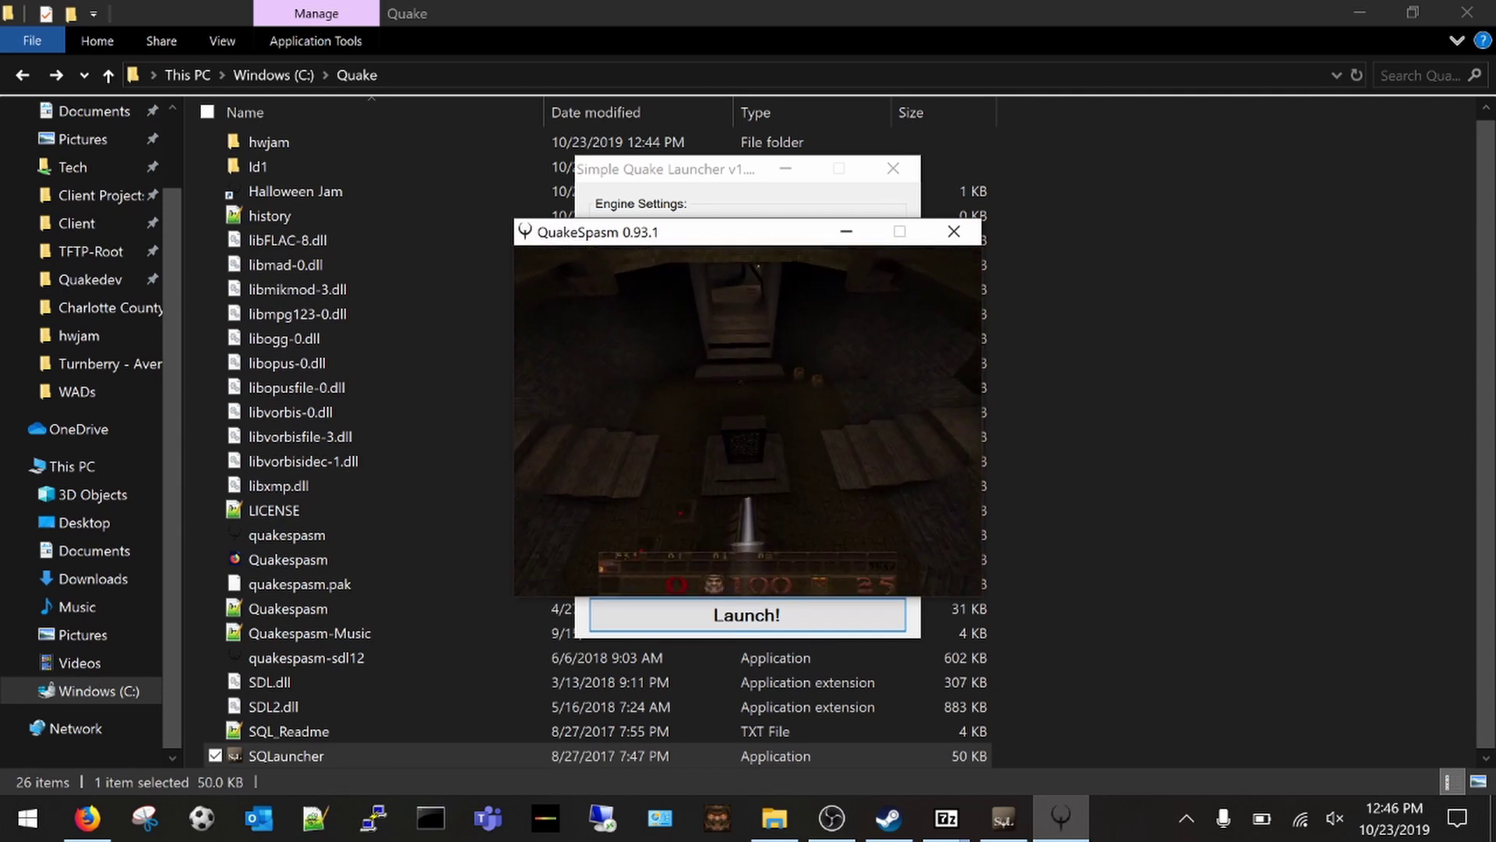
# Quit the running QuakeSpasm game and review the resolution and engine choices in Simple Quake Launcher.
pyautogui.press('Escape')
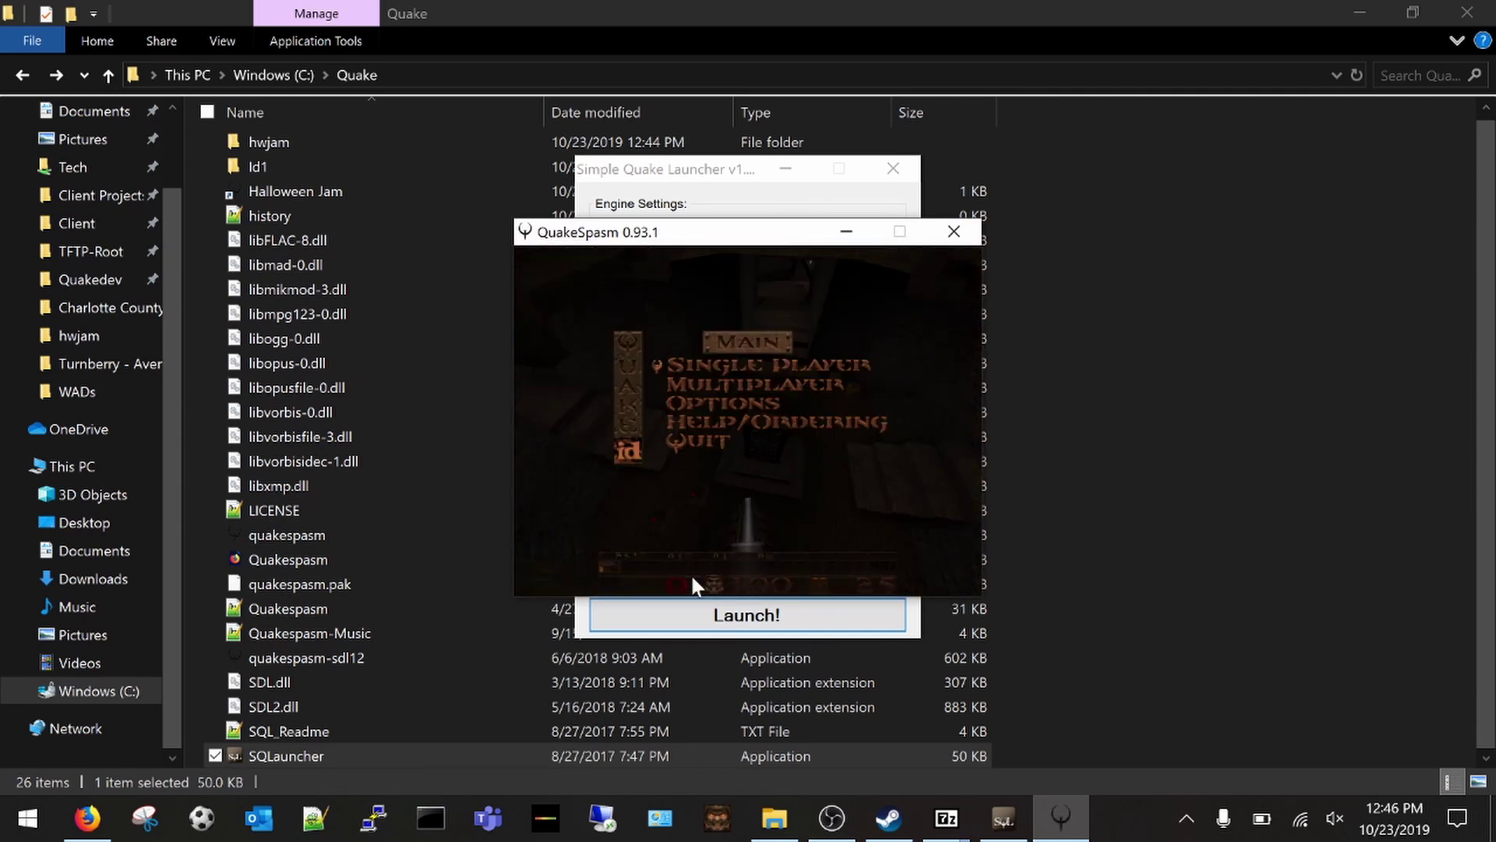
pyautogui.hotkey('alt', 'F4')
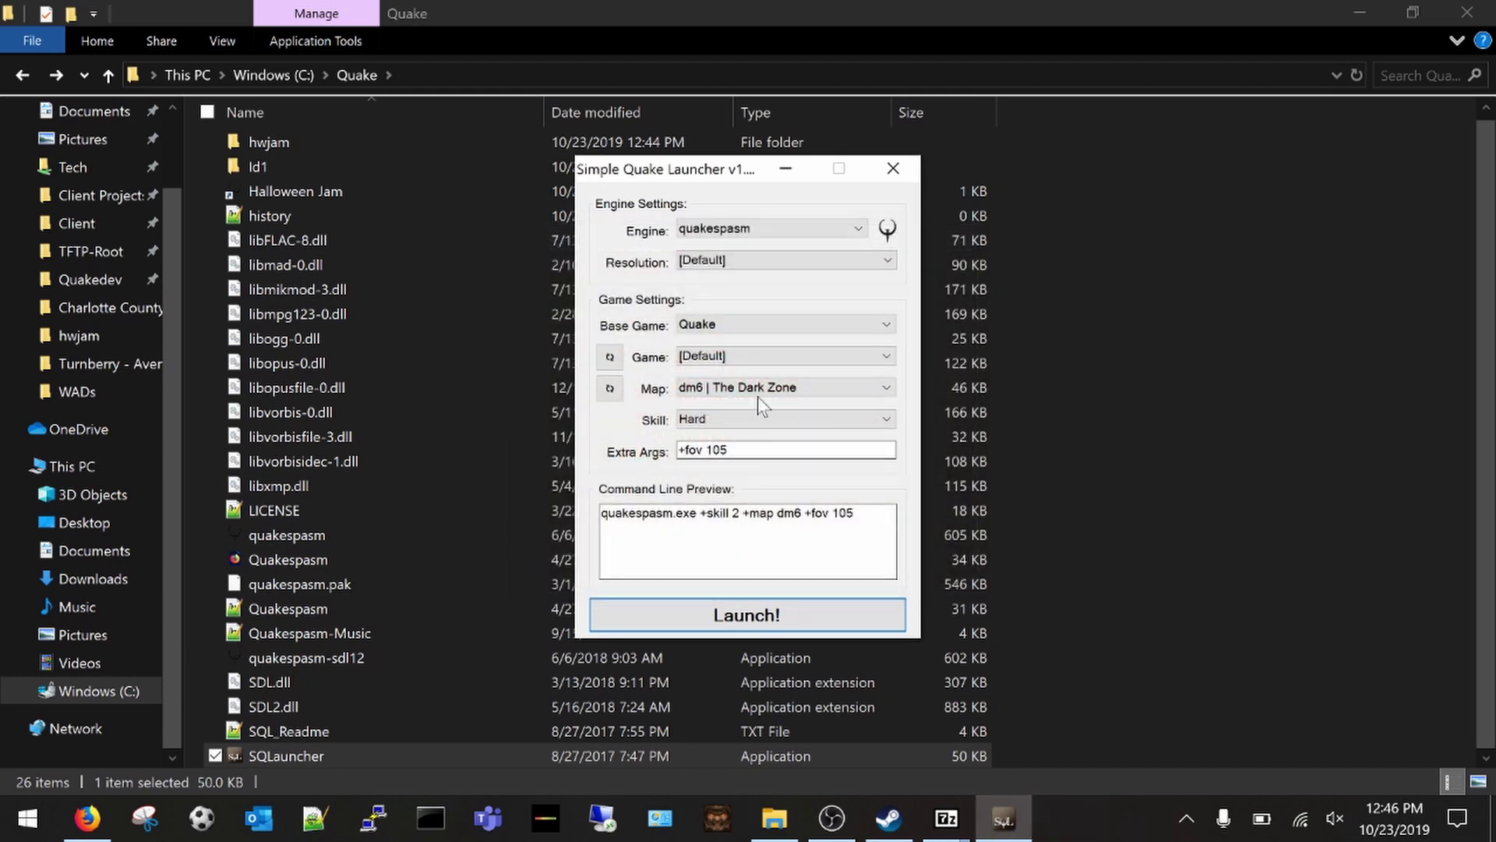
pyautogui.click(712, 258)
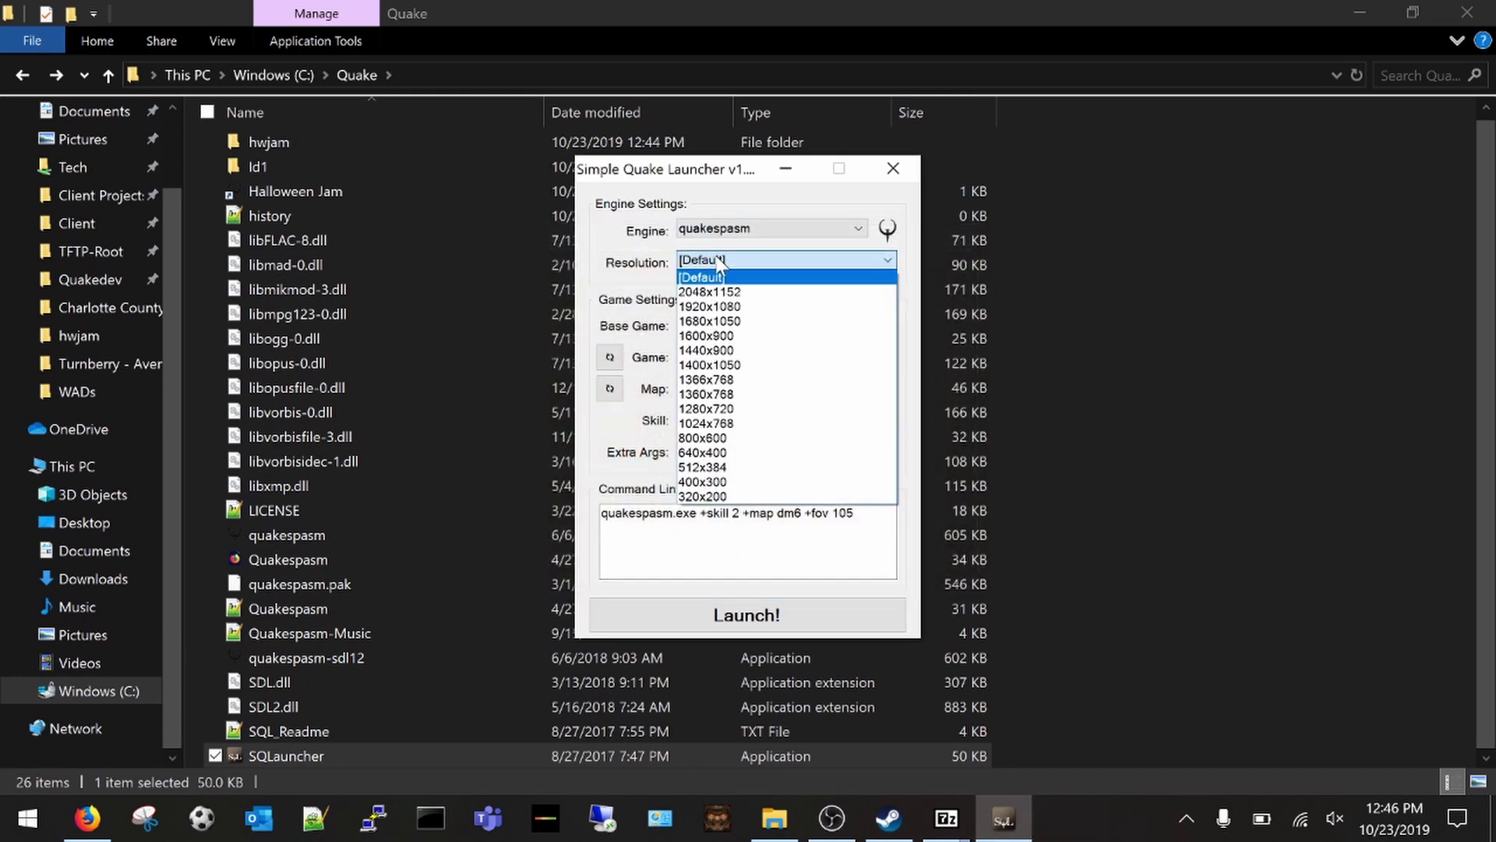
pyautogui.click(719, 260)
pyautogui.click(724, 237)
pyautogui.click(724, 232)
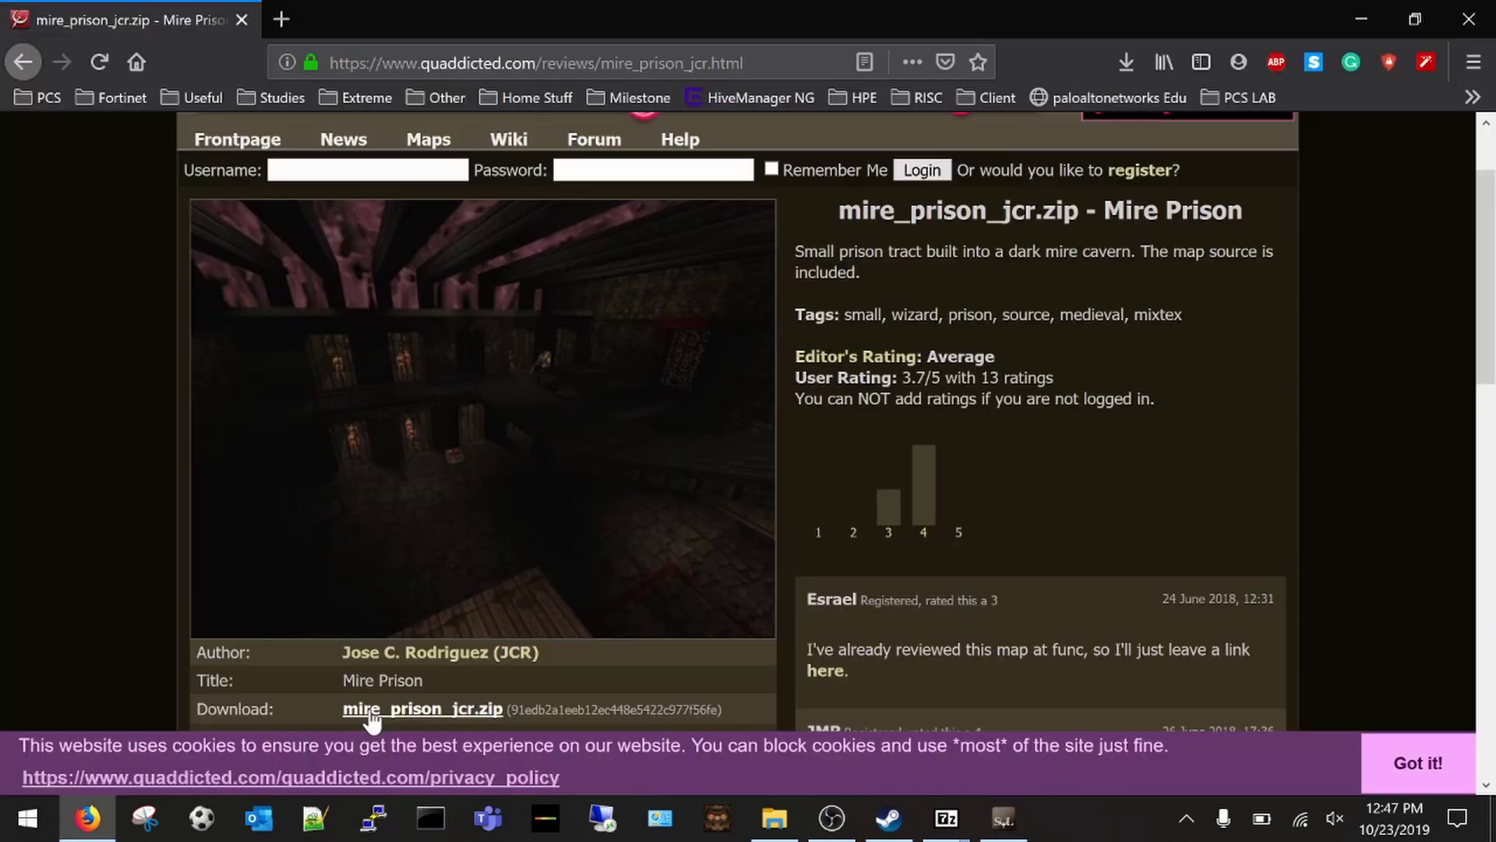
# Download and open mire_prison_jcr.zip from its Quaddicted page in Firefox, and place the C:\Quake folder window beside the archive.
pyautogui.click(362, 711)
pyautogui.click(344, 735)
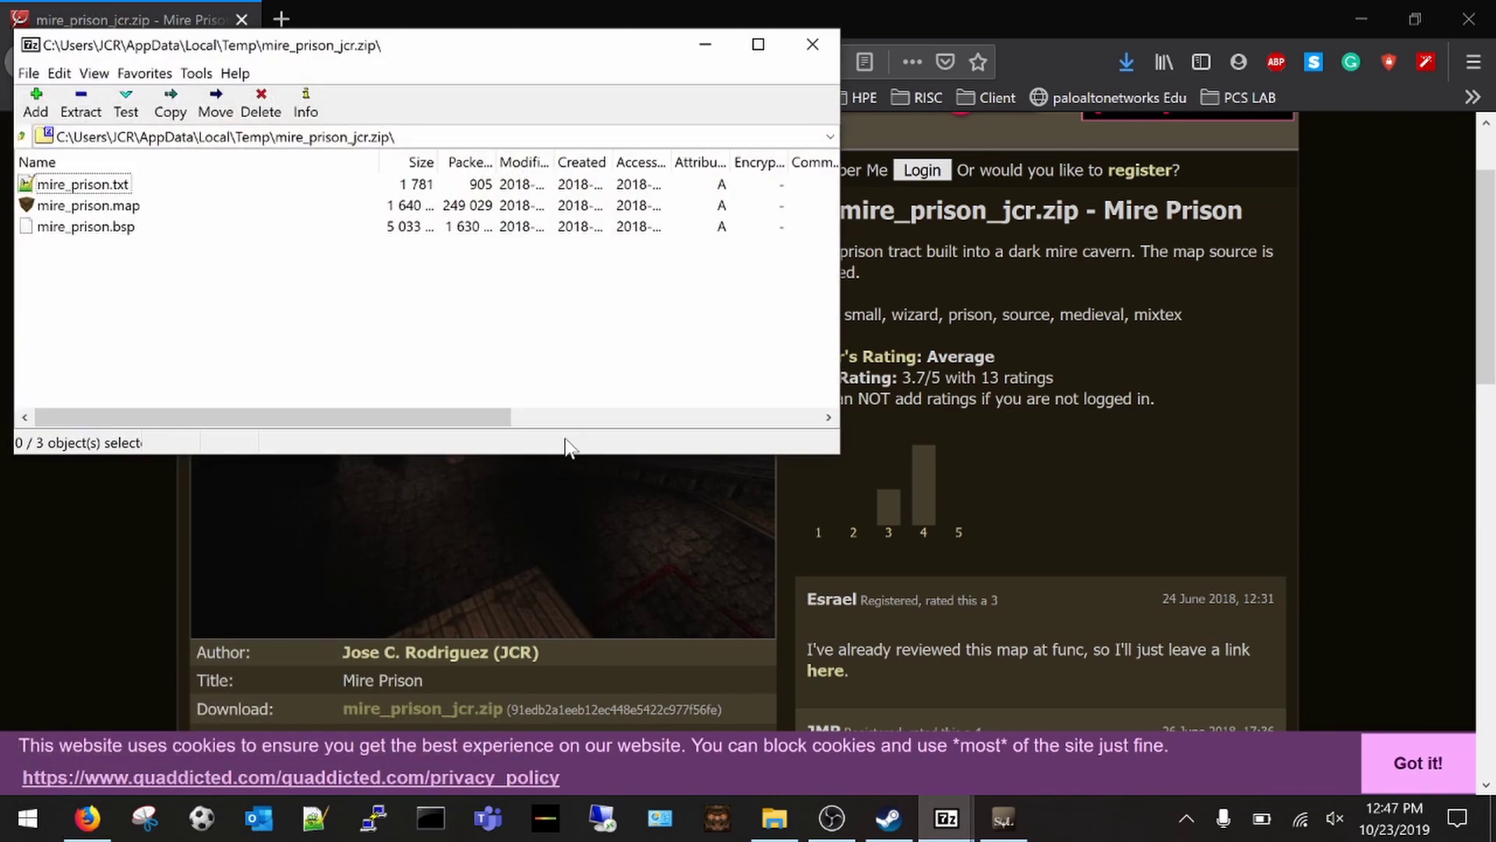
pyautogui.click(774, 803)
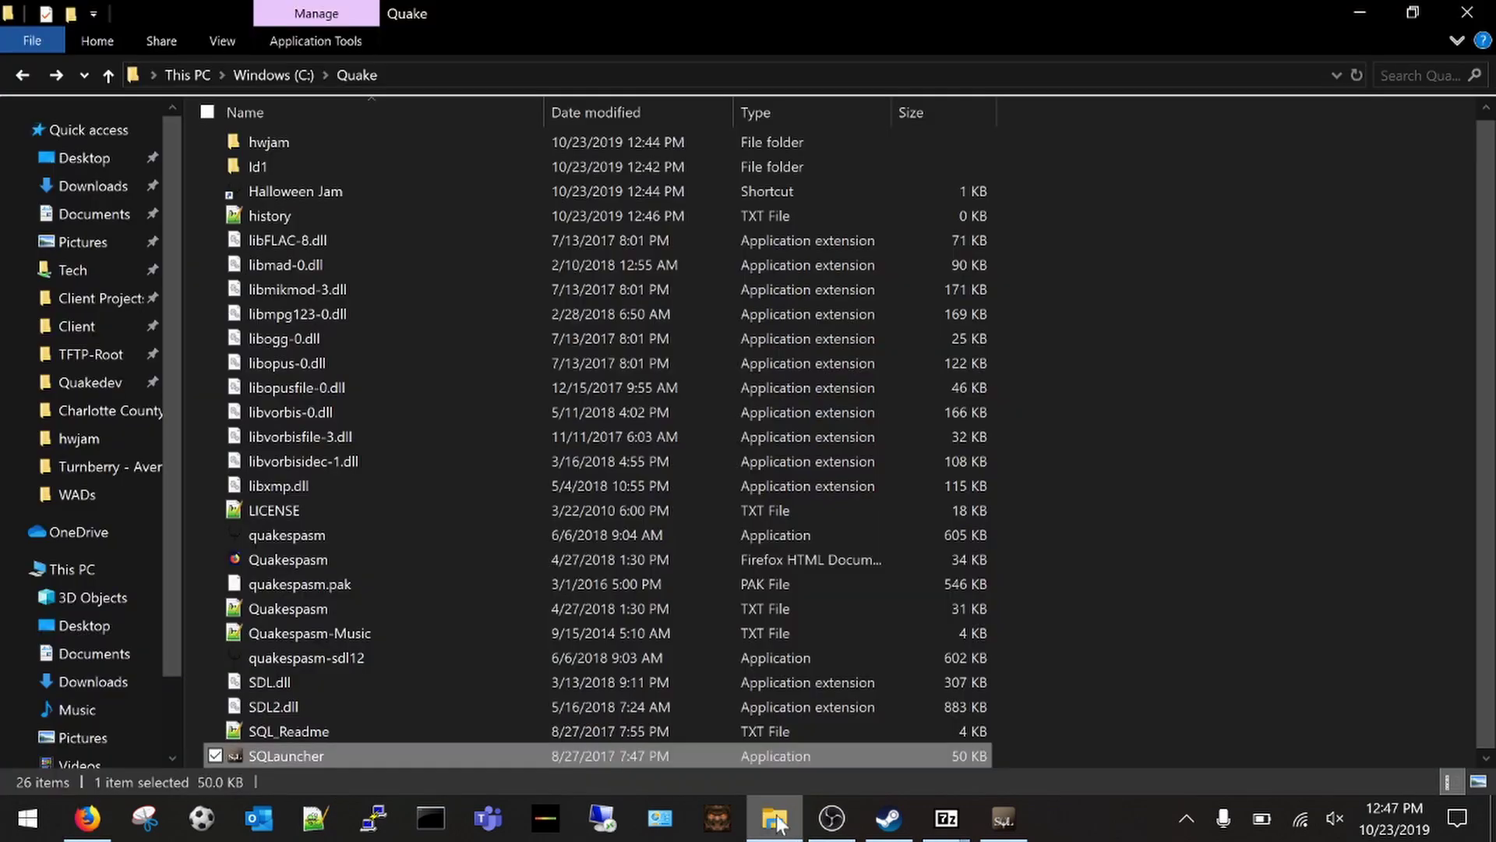
pyautogui.moveTo(448, 9); pyautogui.dragTo(944, 208)
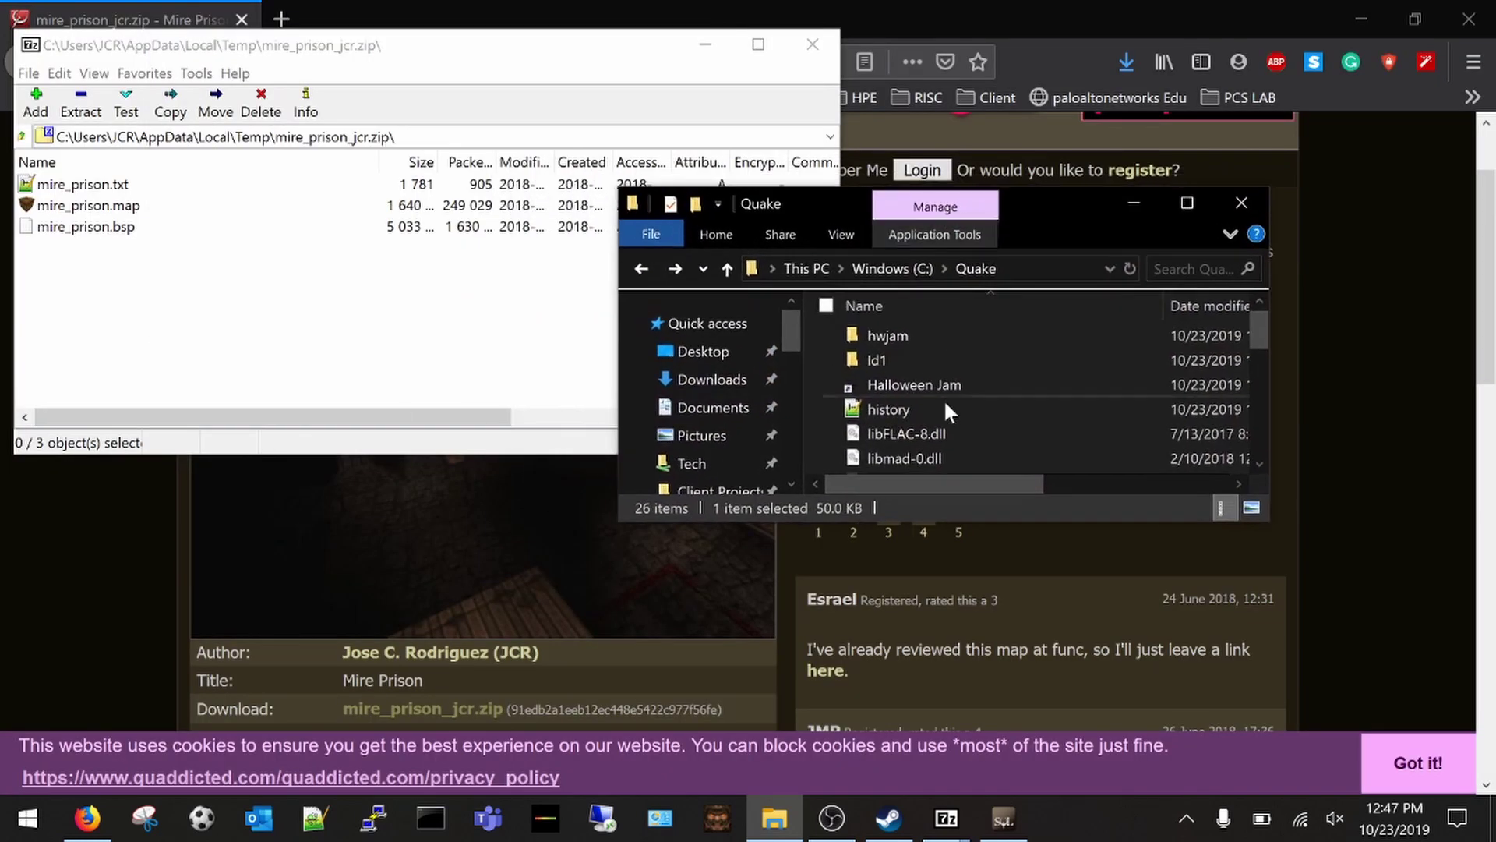
# Create a folder named maps inside C:\Quake\Id1 and open it.
pyautogui.doubleClick(873, 358)
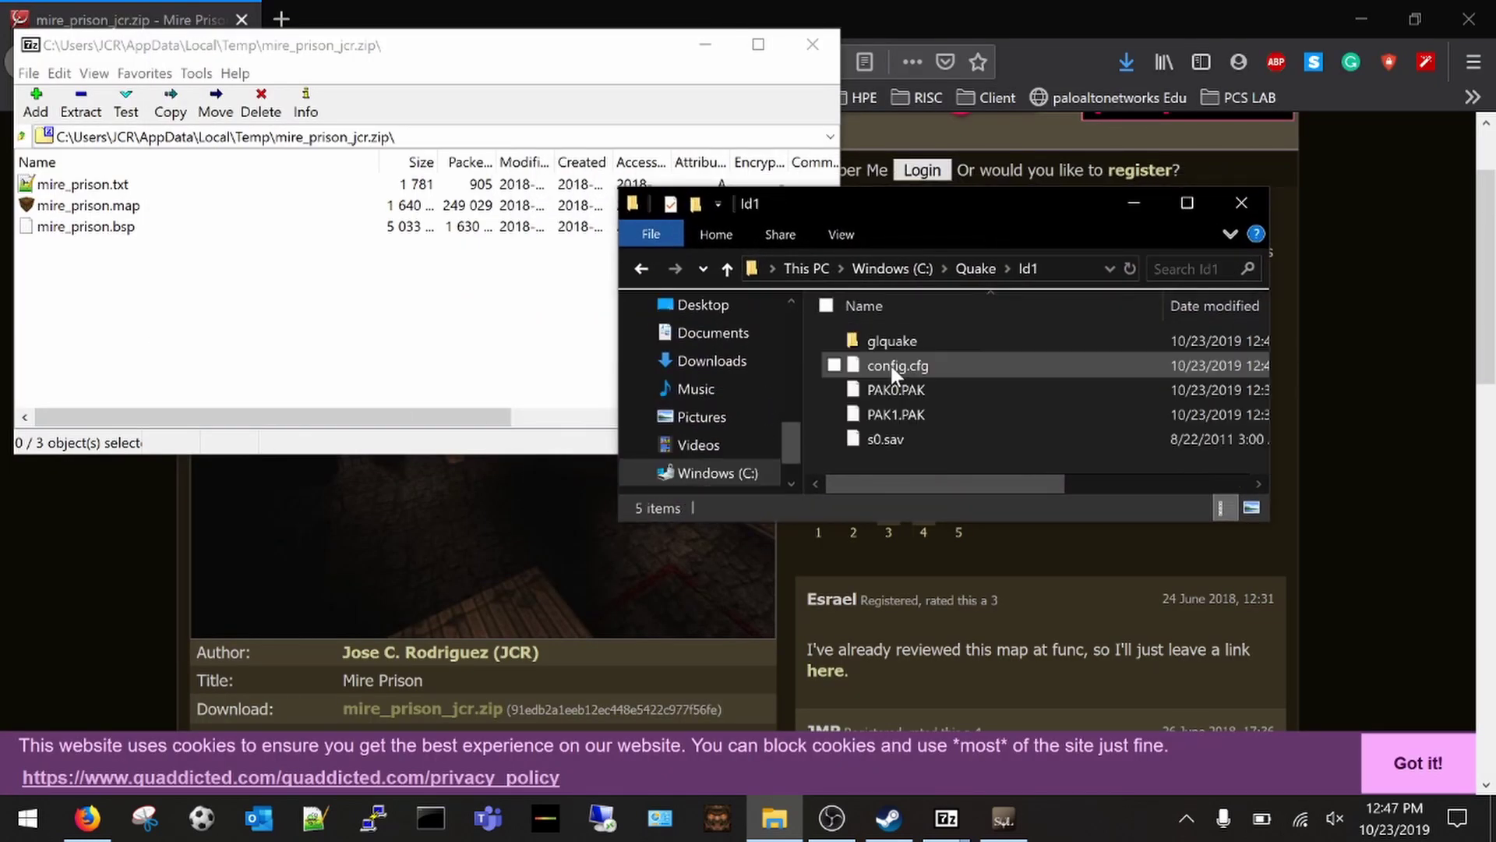
pyautogui.hscroll(2, 896, 359)
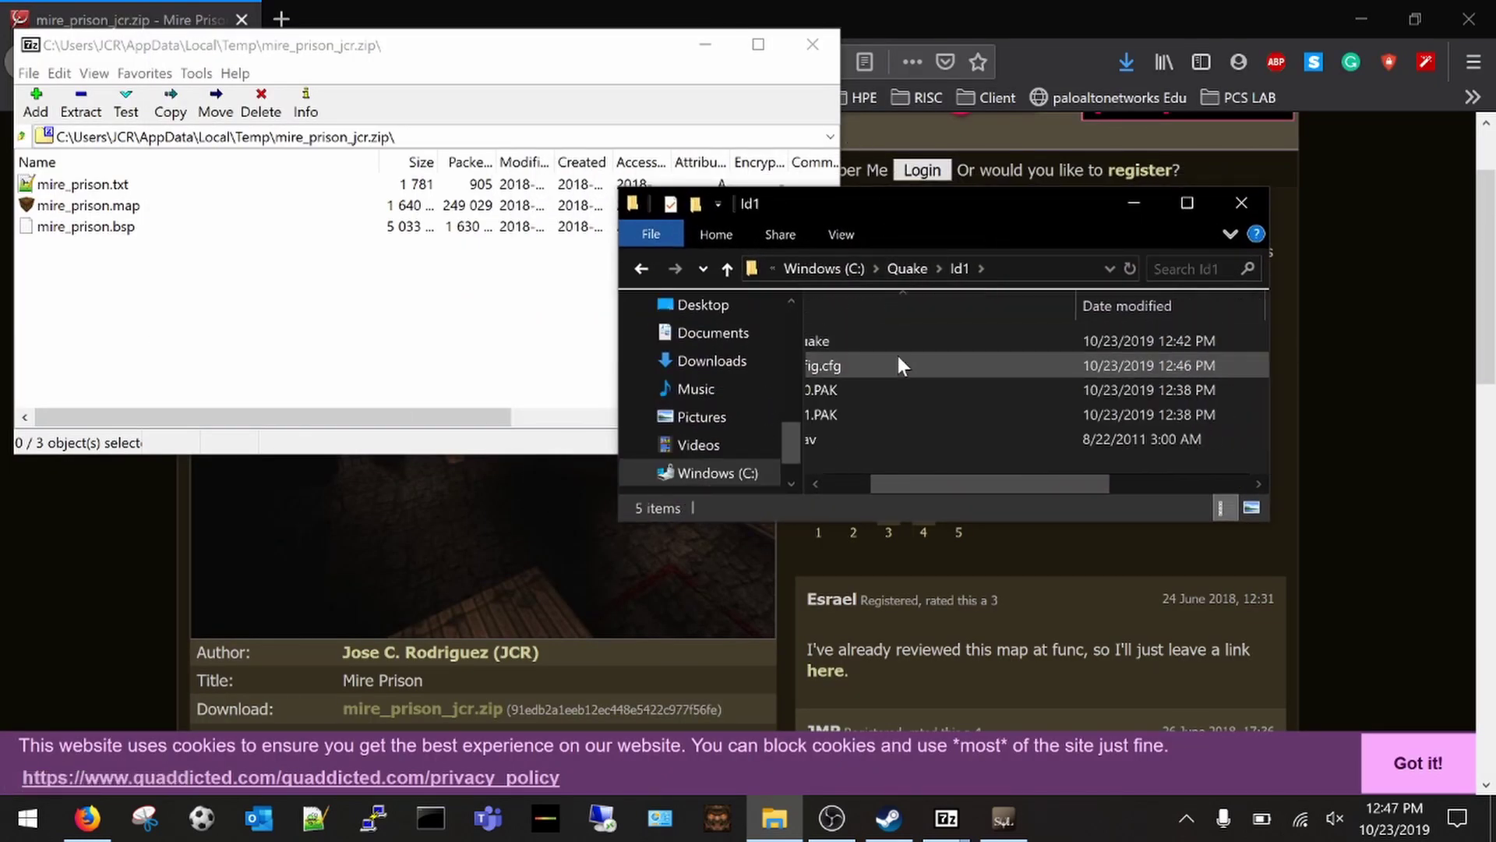
pyautogui.moveTo(892, 484); pyautogui.dragTo(865, 485)
pyautogui.rightClick(873, 461)
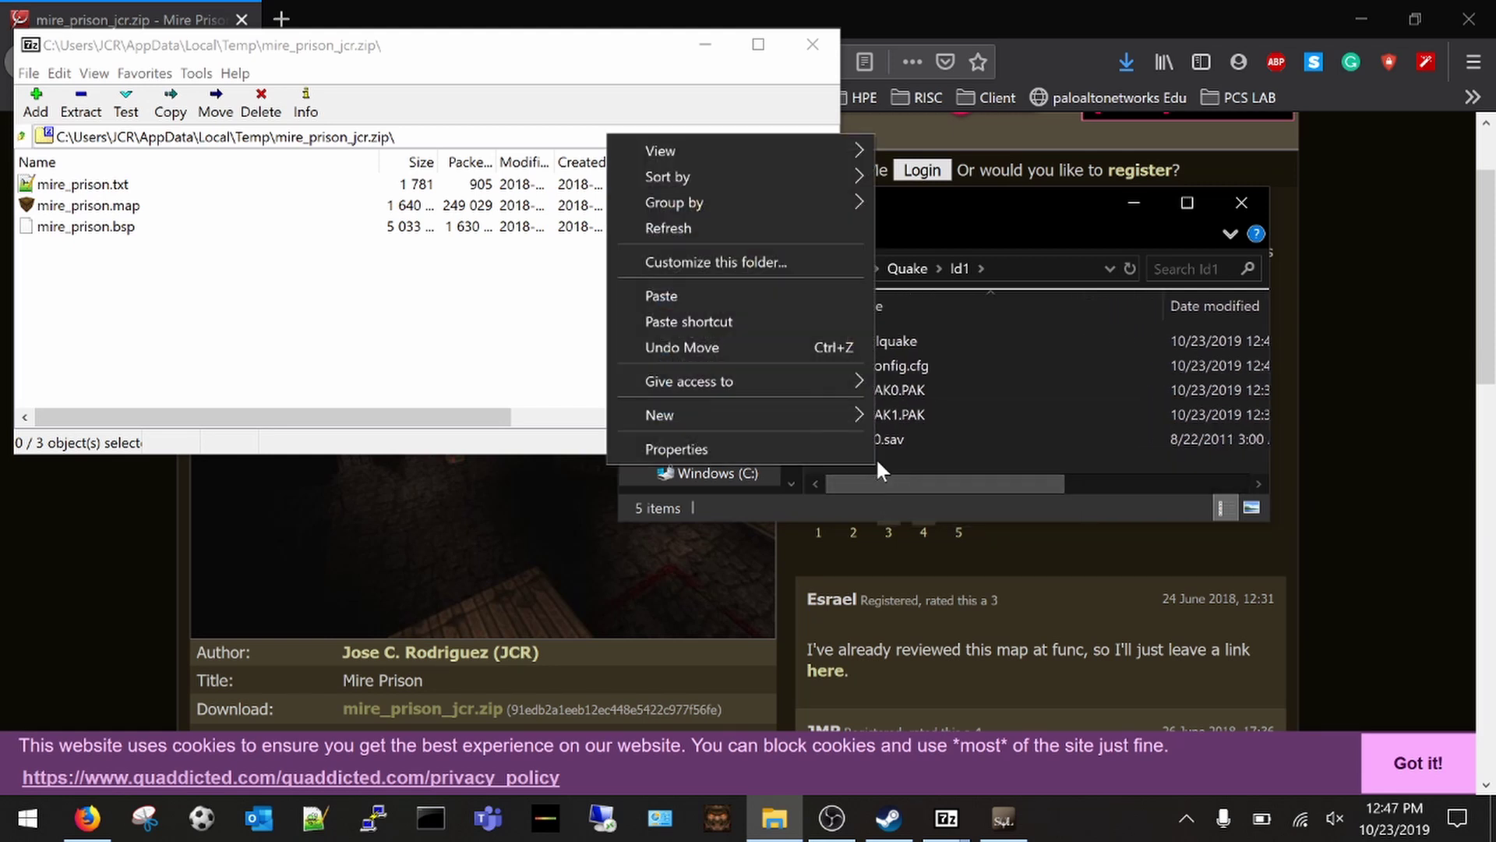
pyautogui.moveTo(801, 414)
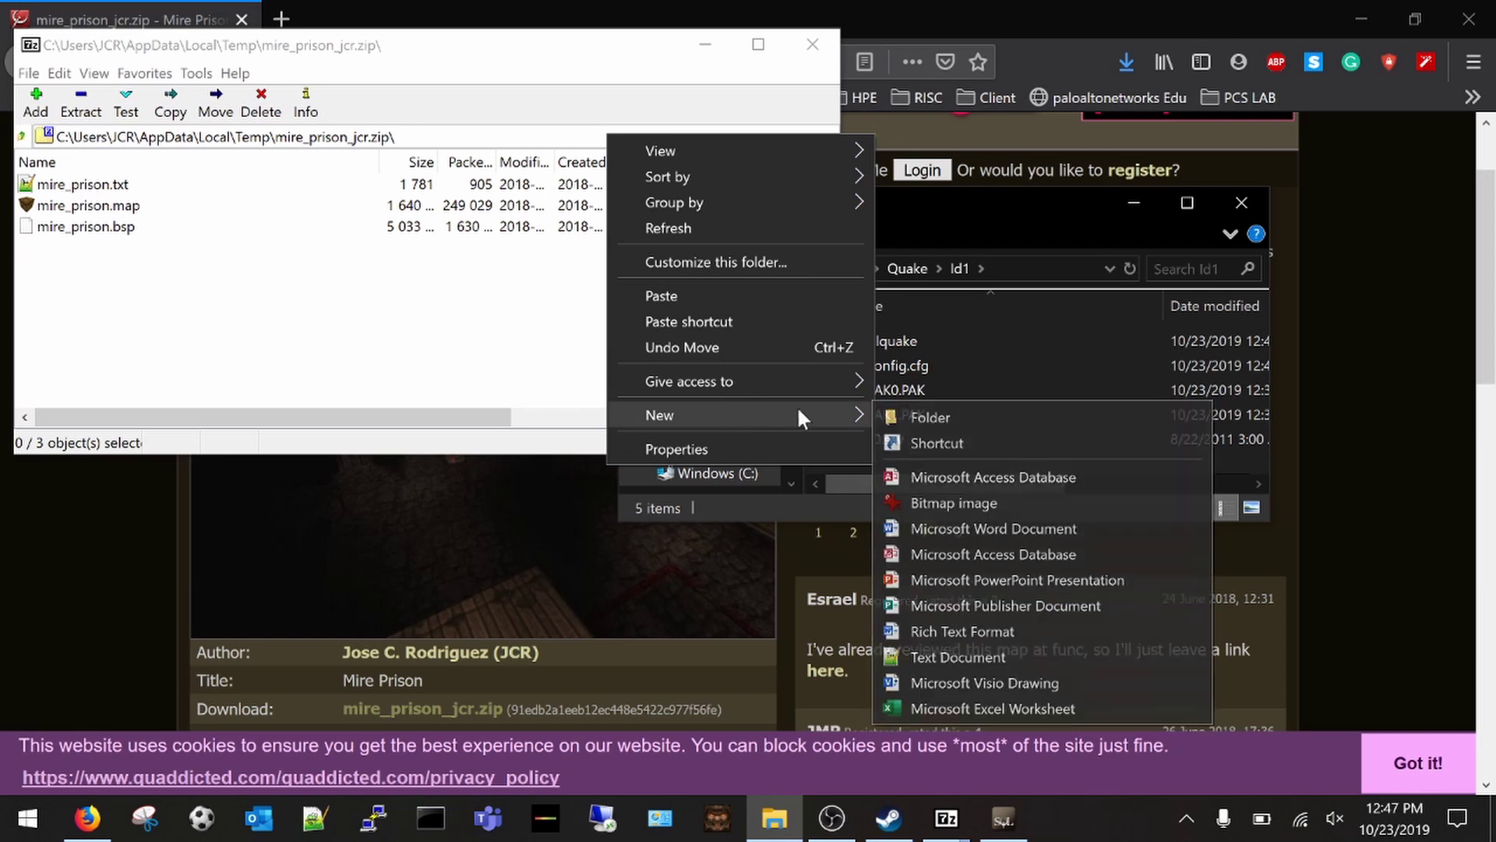
pyautogui.click(885, 421)
pyautogui.write('maps')
pyautogui.press('Return')
pyautogui.press('Return')
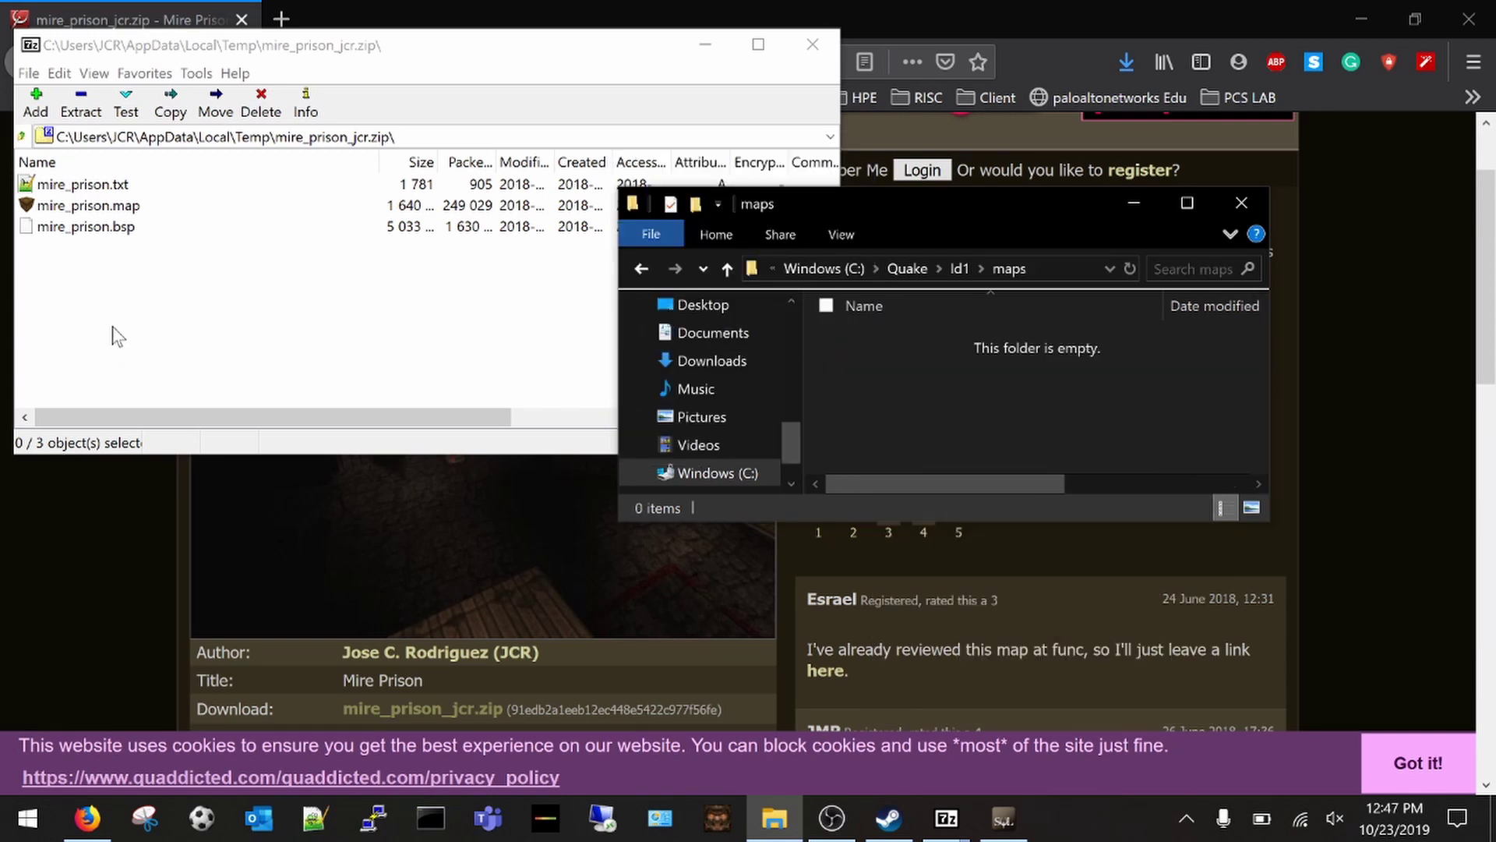
# Extract mire_prison.map and mire_prison.bsp from the archive into the Id1\maps folder.
pyautogui.click(91, 226)
pyautogui.hotkey('shift', 'Up')
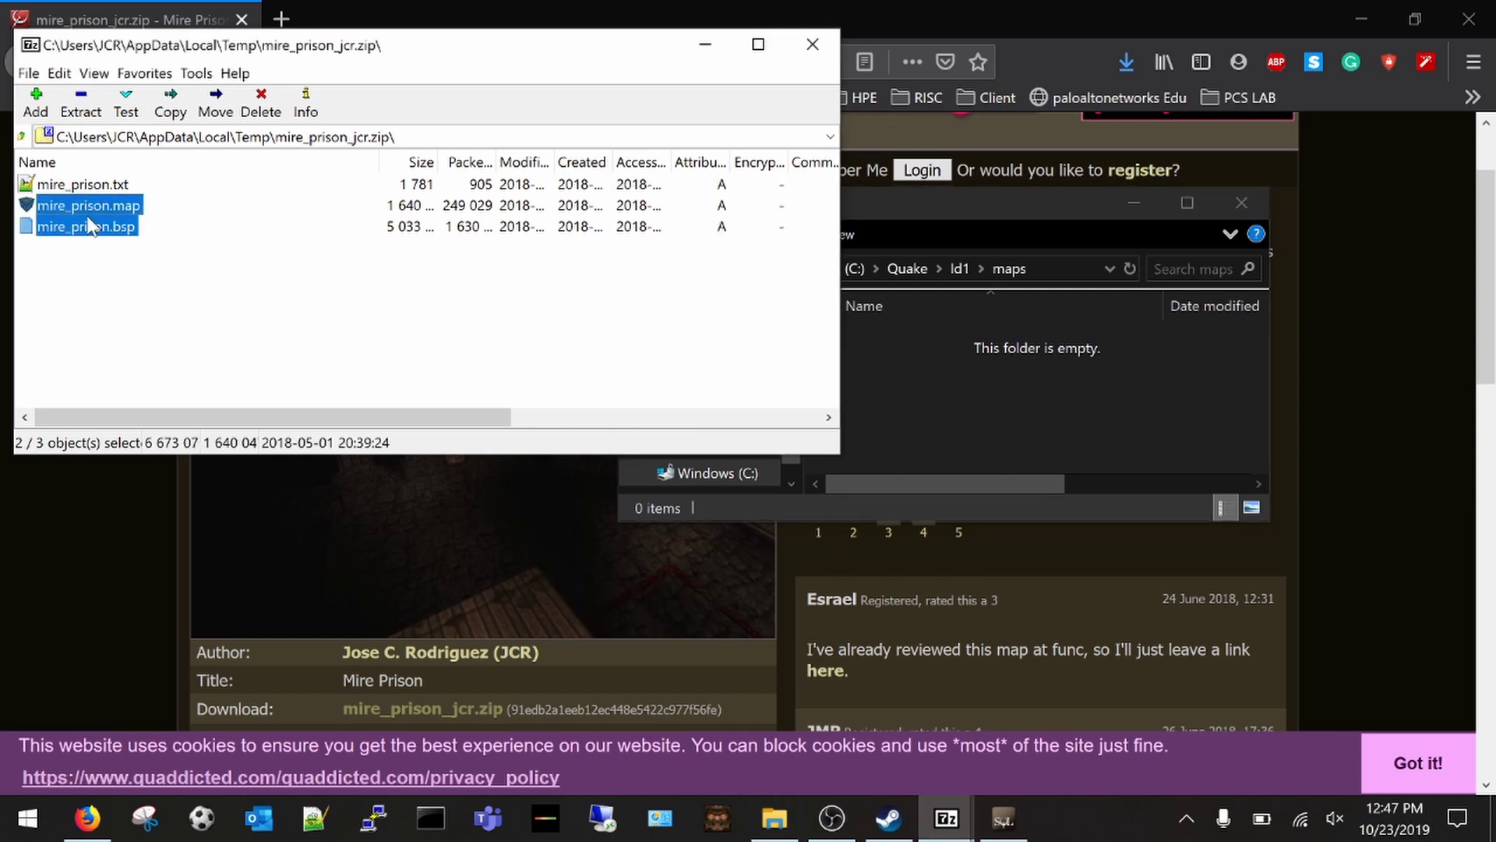
pyautogui.moveTo(777, 392); pyautogui.dragTo(967, 434)
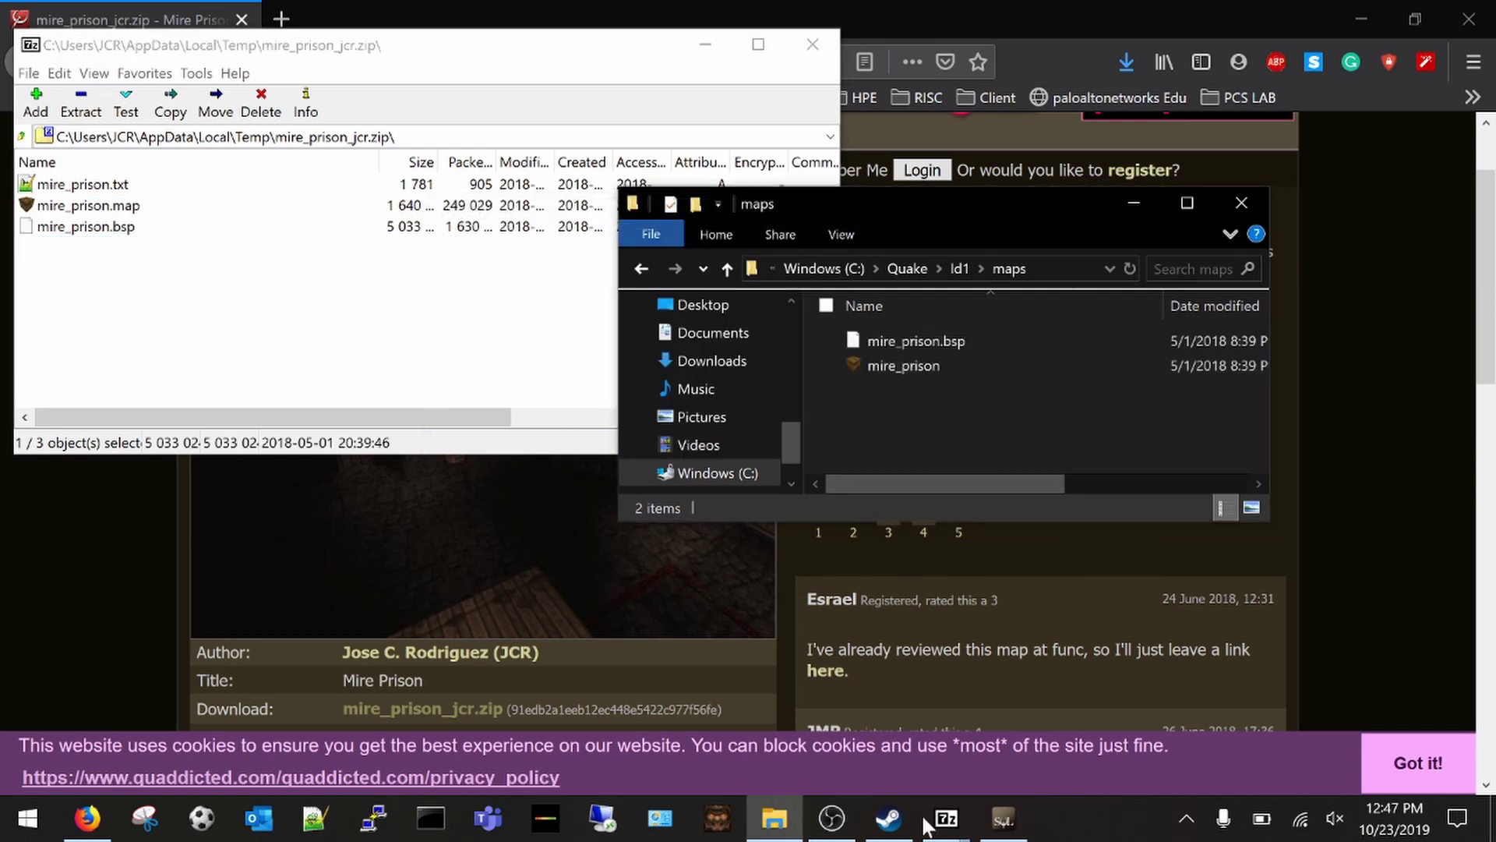
# Switch to Simple Quake Launcher and refresh its map and game lists, keeping the [Default] game.
pyautogui.click(1003, 819)
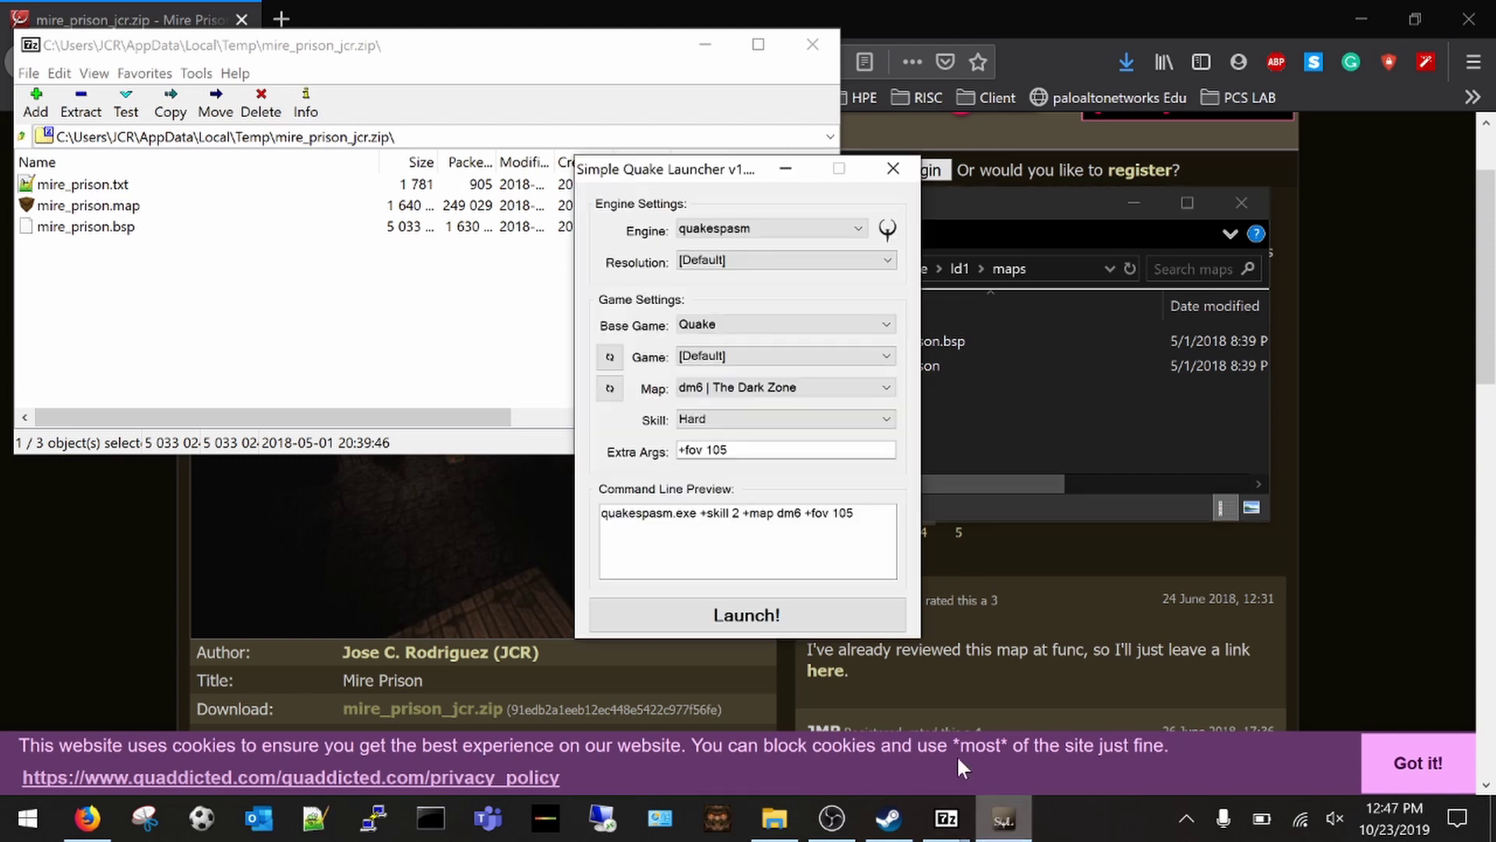
pyautogui.click(611, 388)
pyautogui.click(689, 395)
pyautogui.click(696, 398)
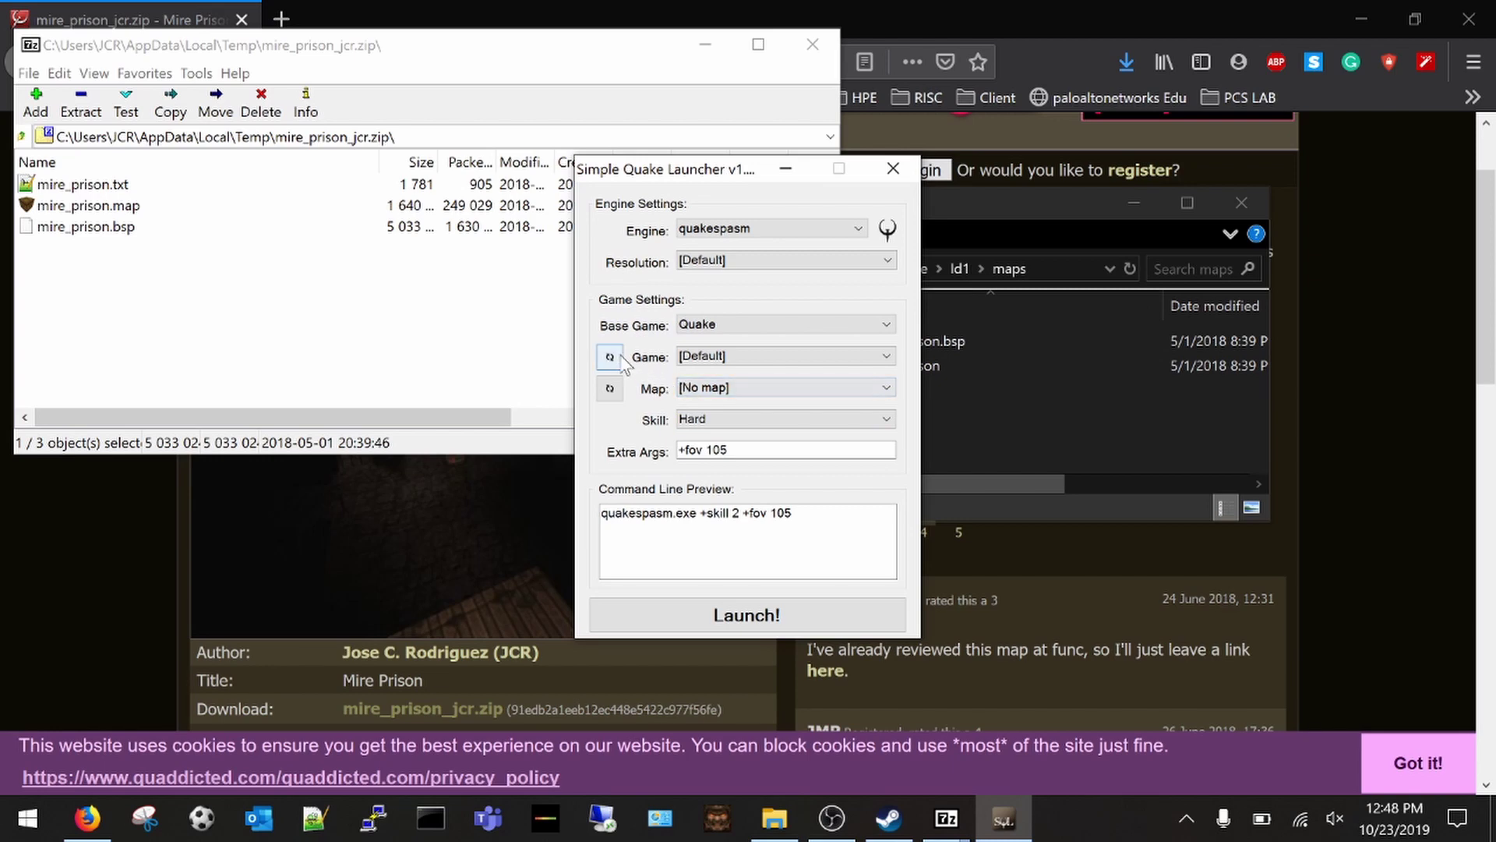
pyautogui.click(611, 357)
pyautogui.click(684, 357)
pyautogui.click(689, 368)
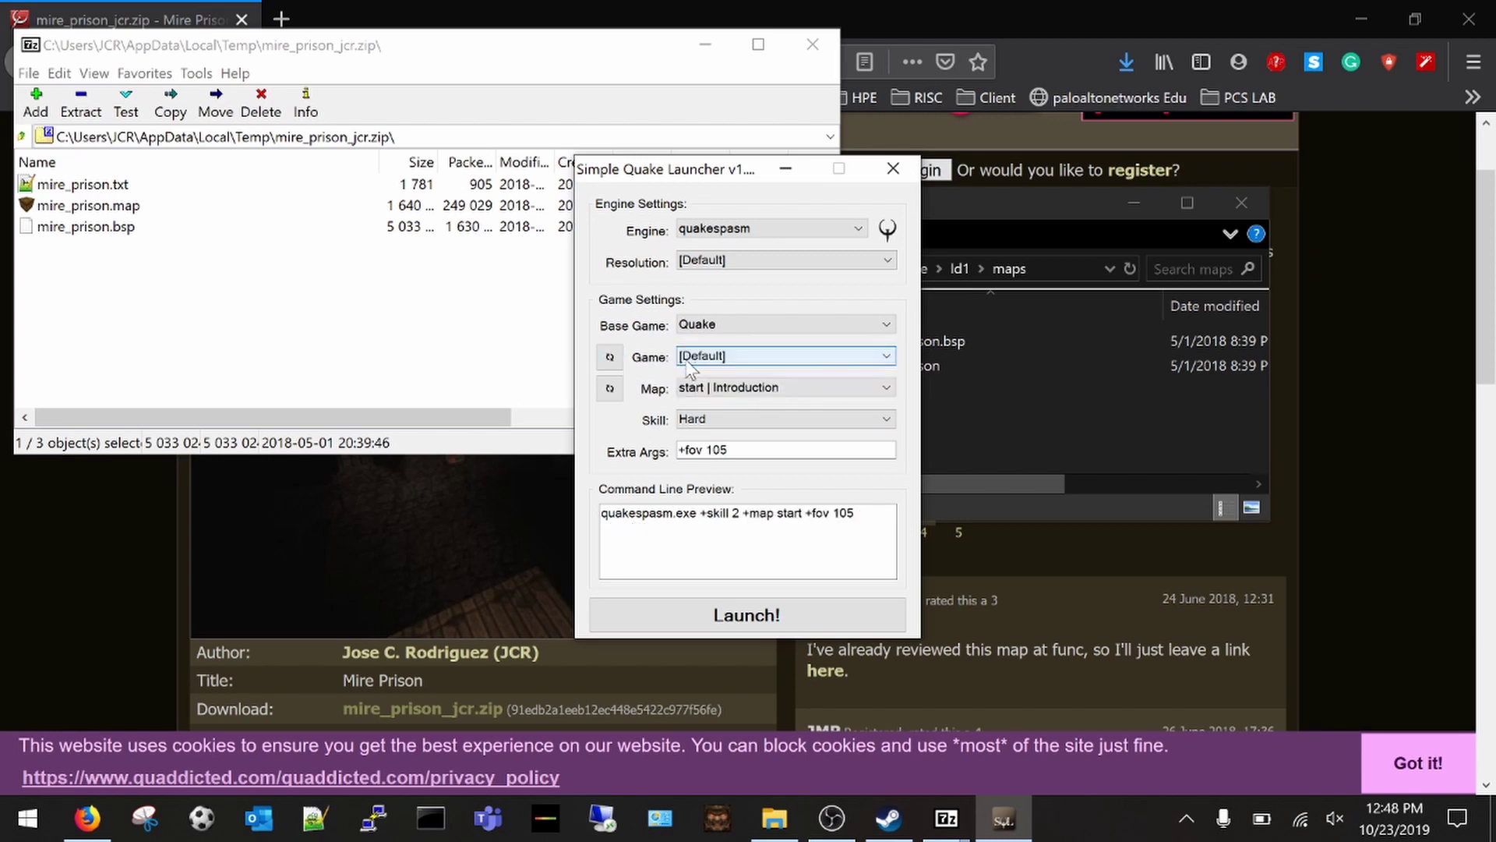
# Select the map mire_prison | Mire Prison and launch the game to test it.
pyautogui.click(689, 390)
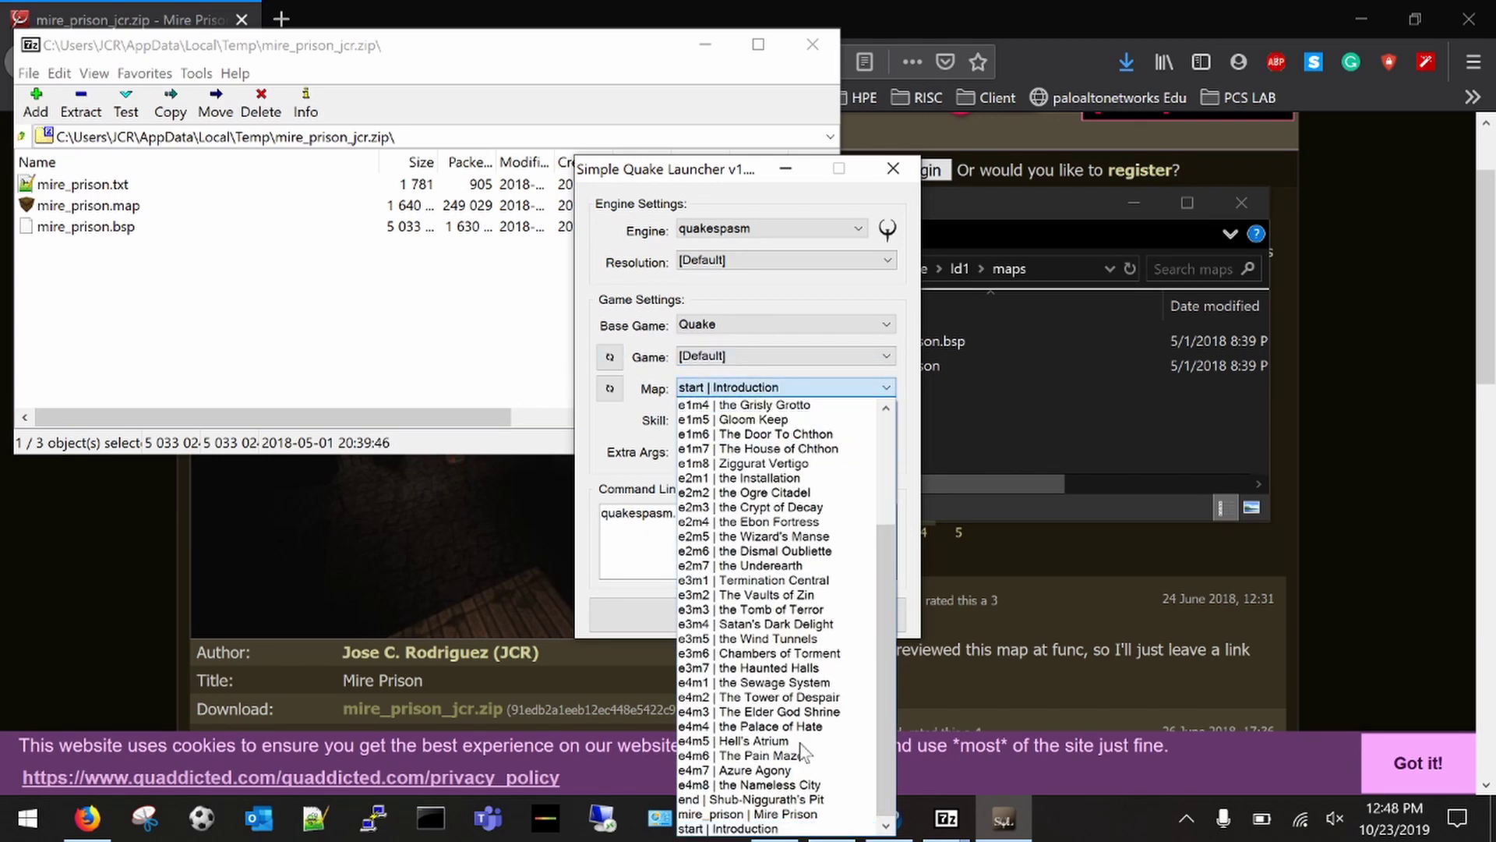
pyautogui.click(824, 814)
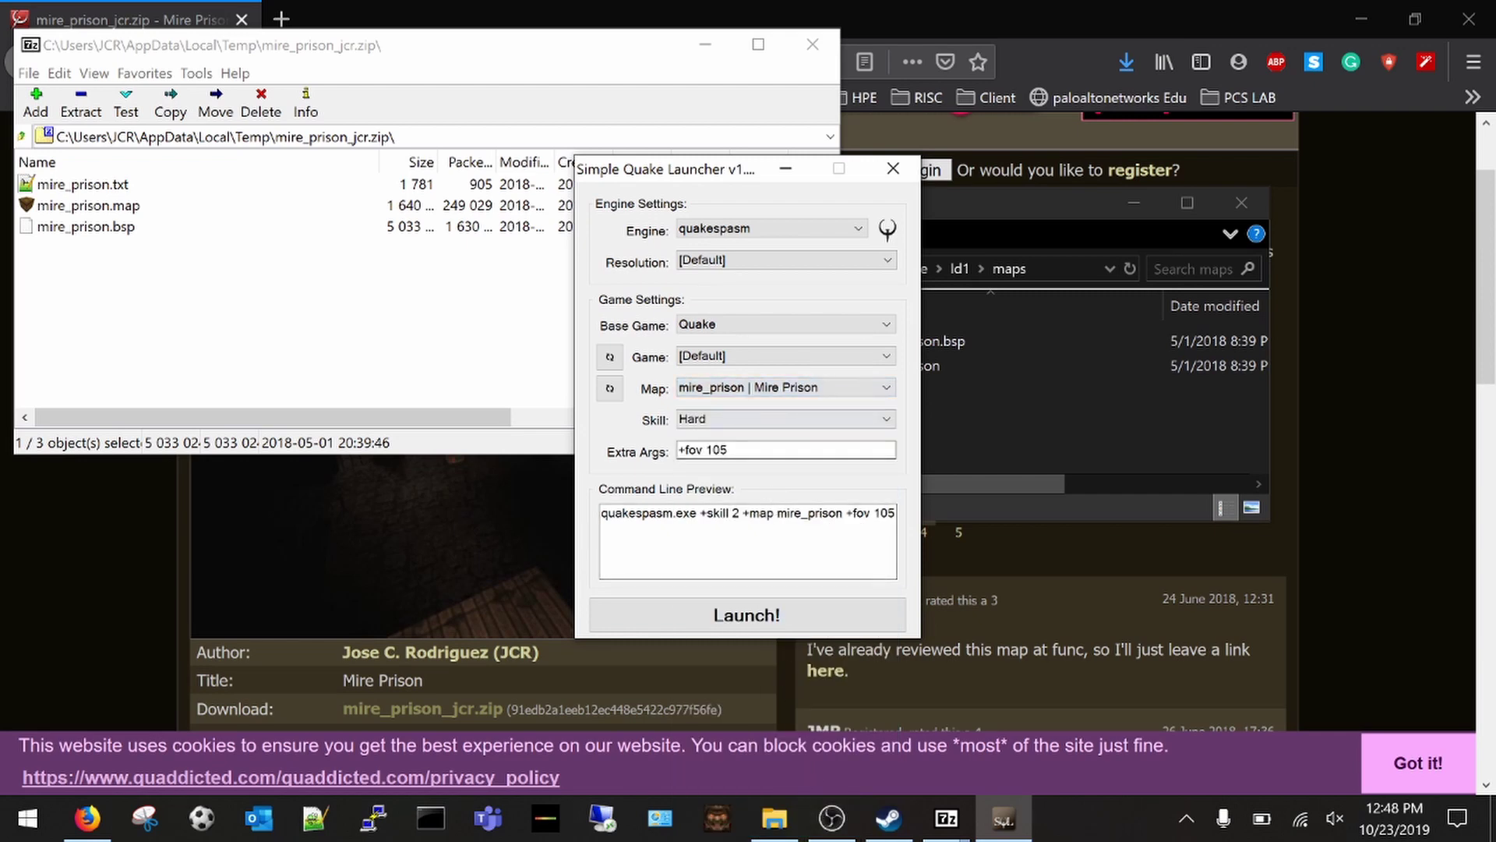
pyautogui.click(781, 612)
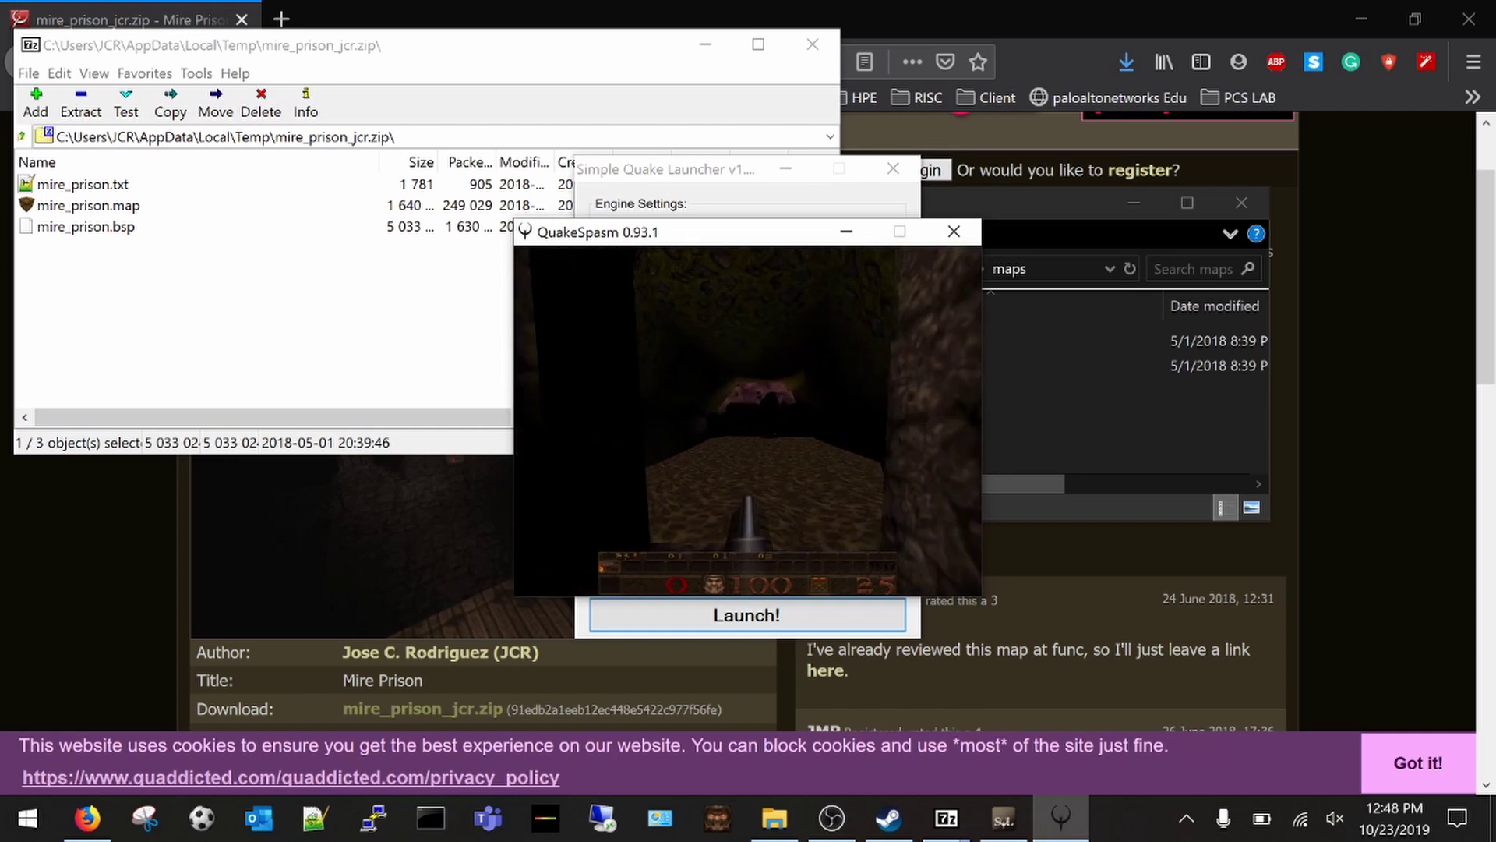
pyautogui.press('Escape')
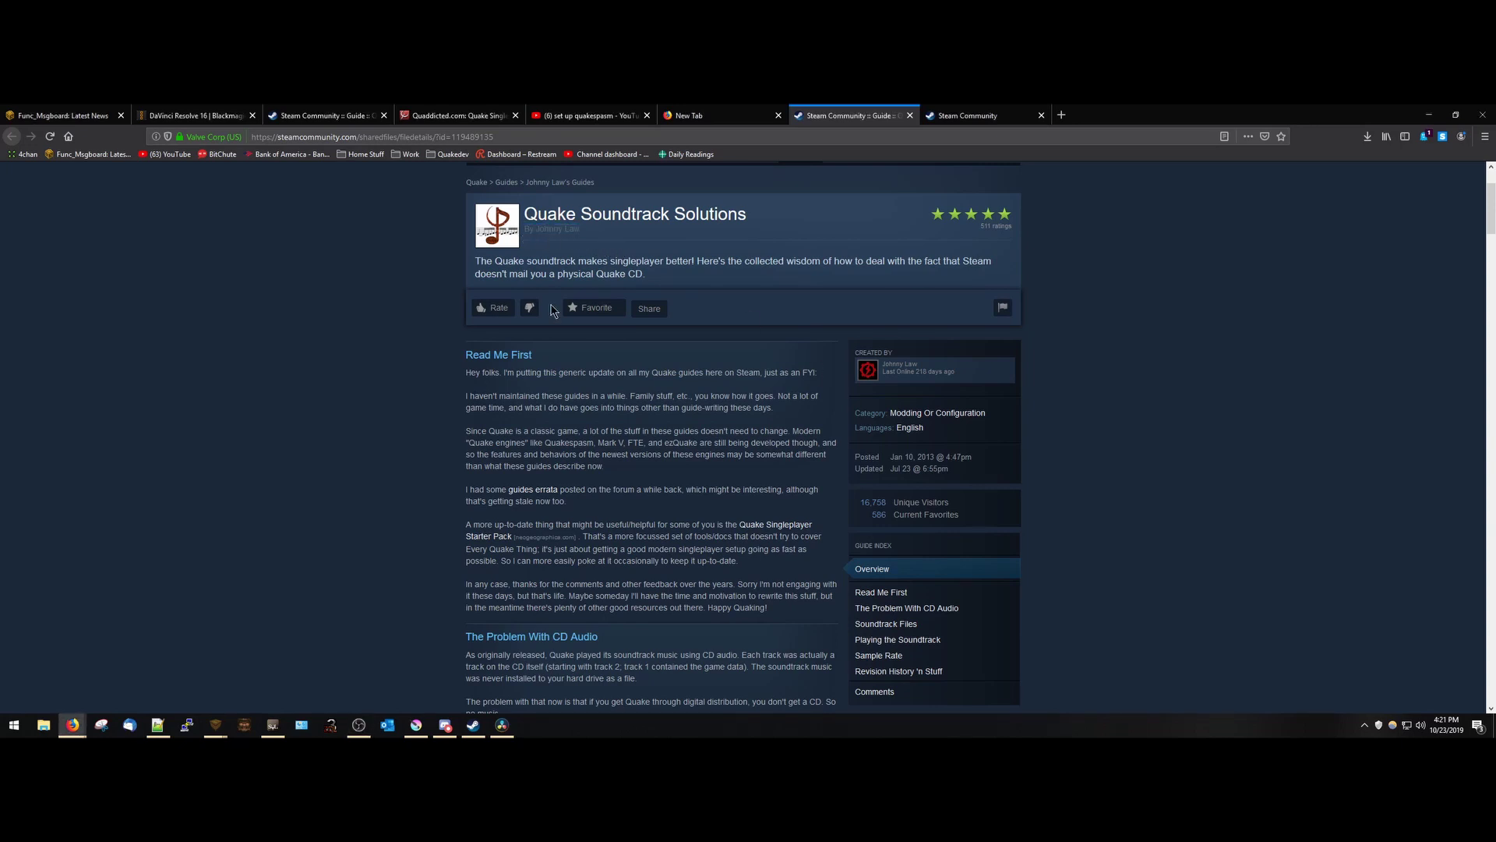
# Locate the original campaign soundtrack link in the Steam guide's Soundtrack Files section and open the downloaded quake_campaign_soundtrack.zip.
pyautogui.scroll(-5, 407, 438)
pyautogui.scroll(-3, 407, 438)
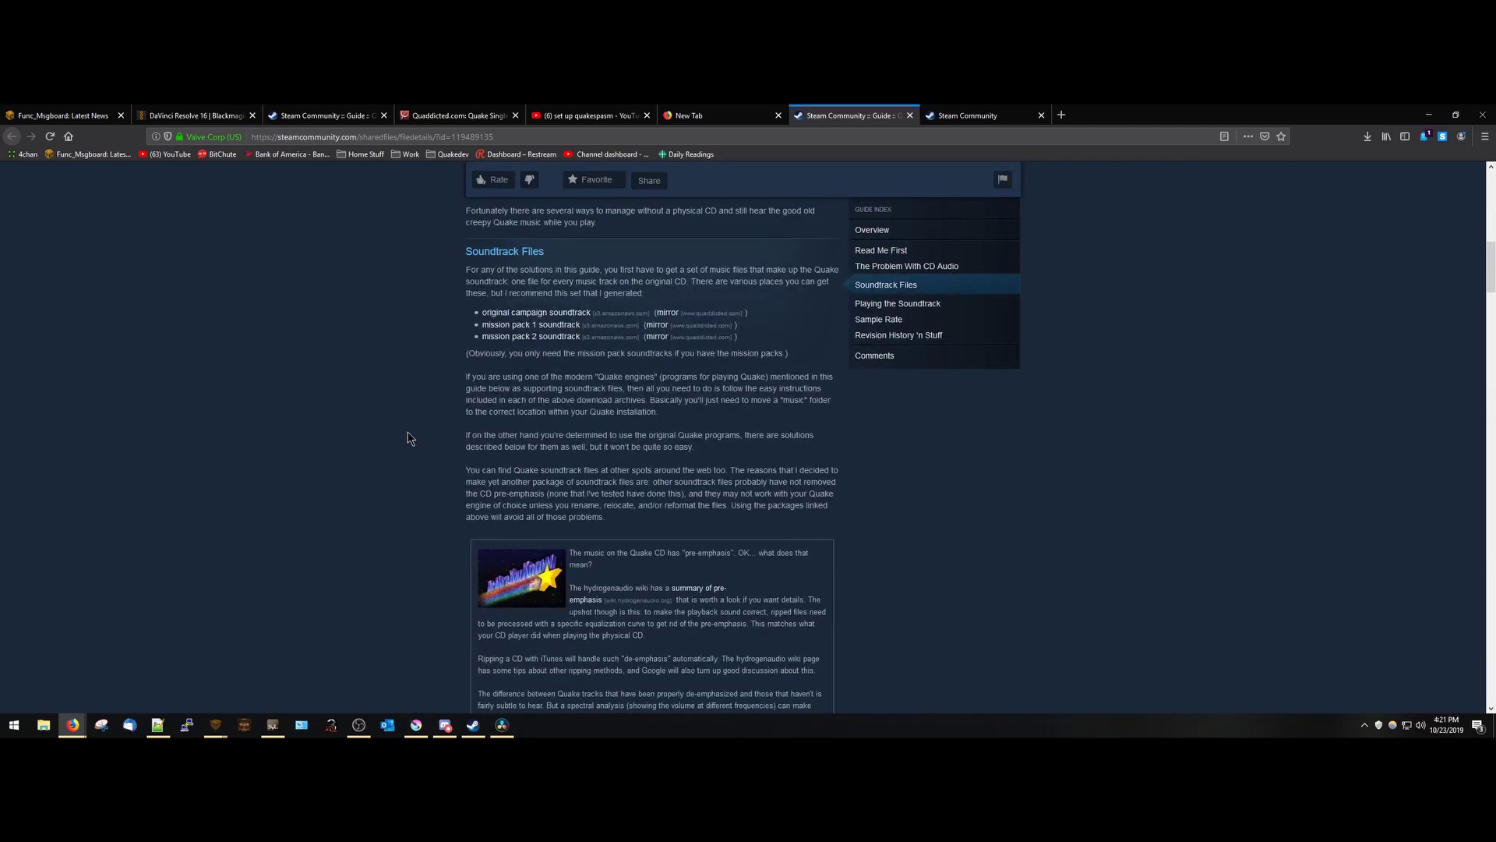
pyautogui.scroll(5, 491, 446)
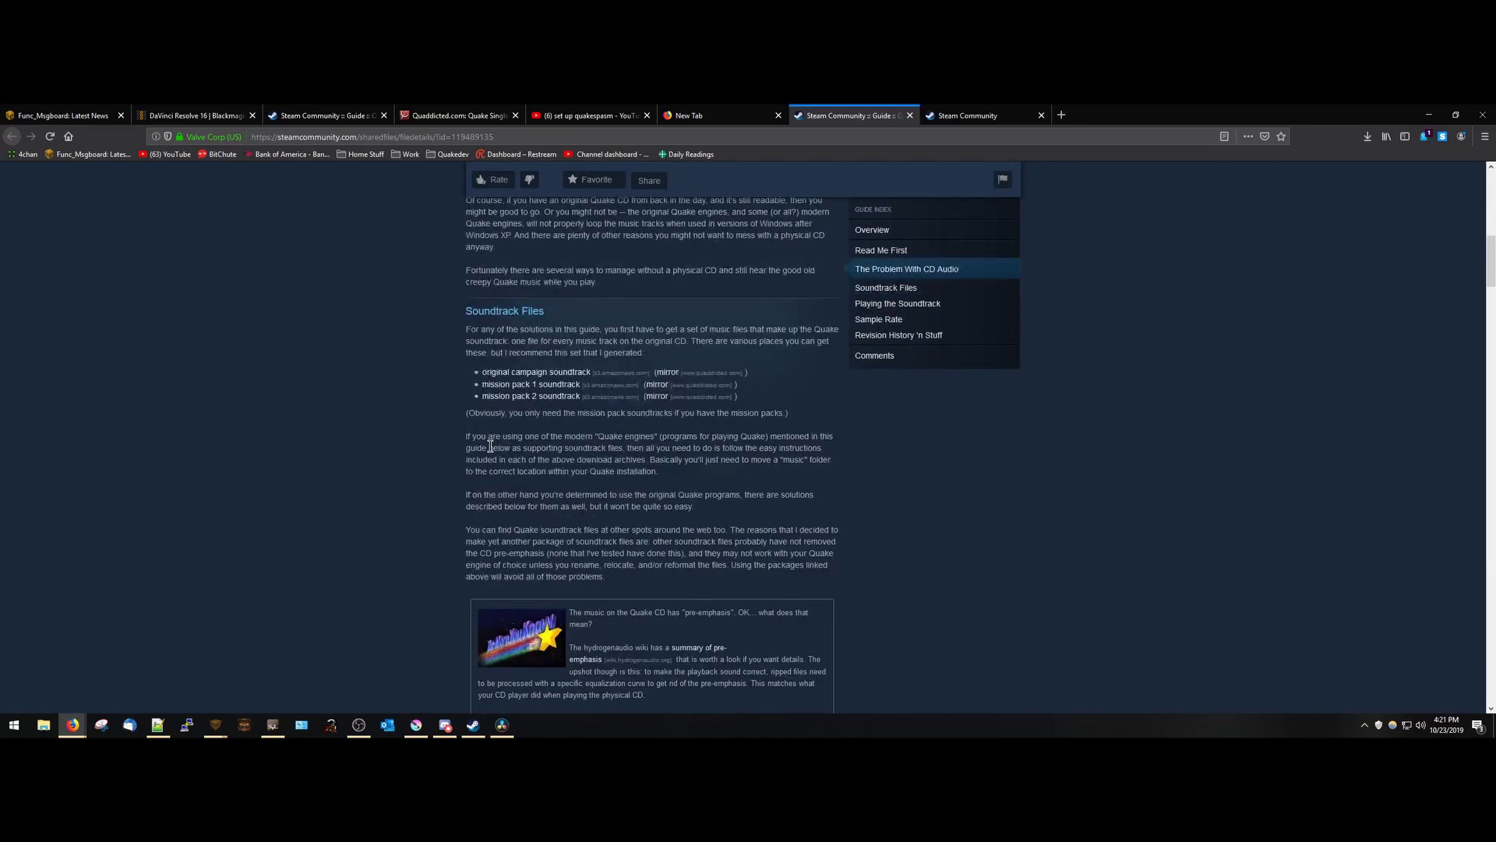
pyautogui.scroll(-3, 564, 396)
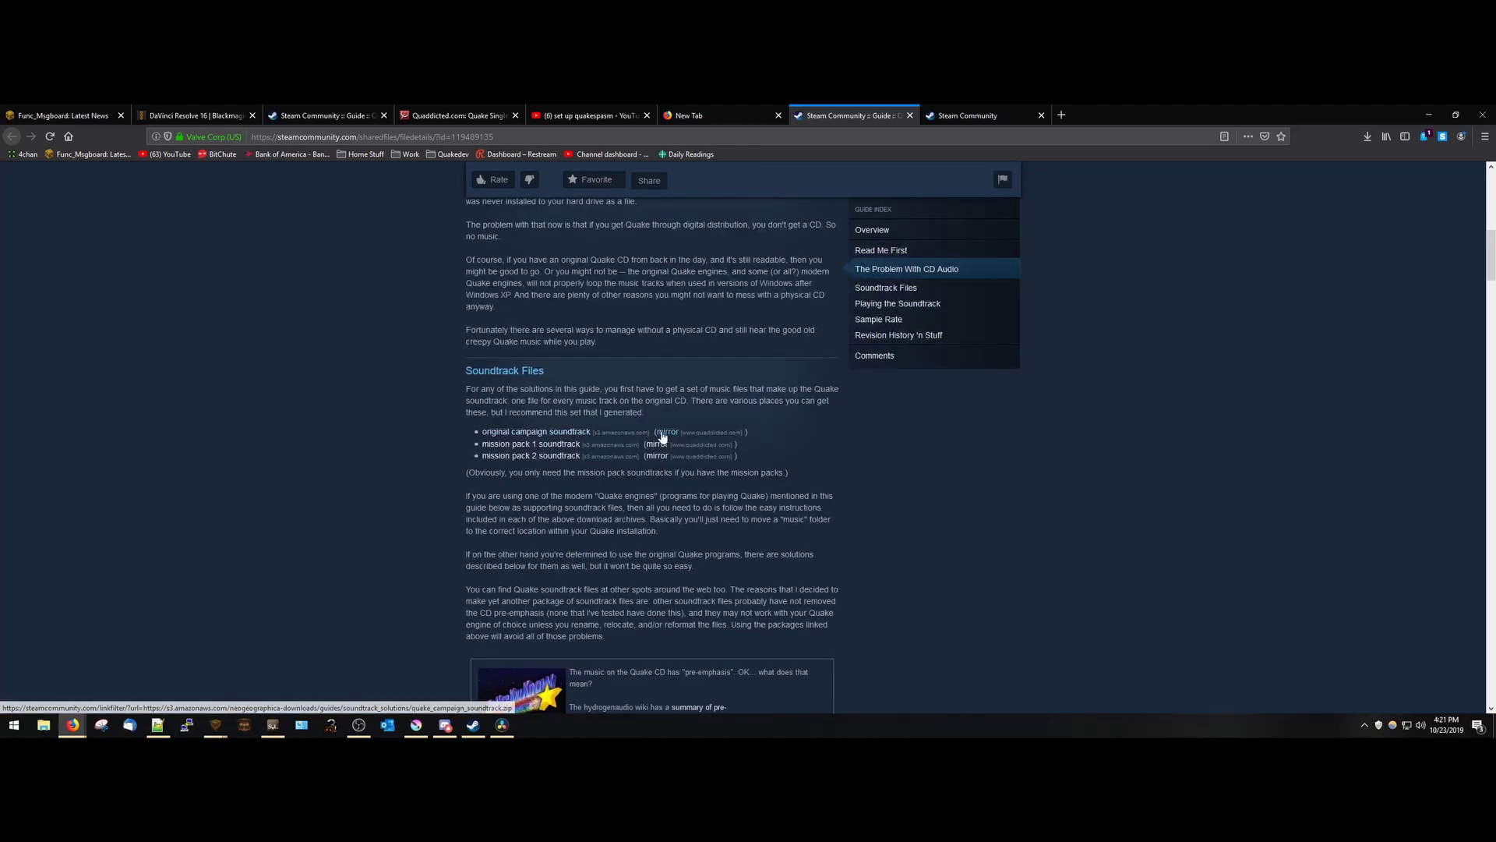
pyautogui.click(1367, 137)
pyautogui.click(1266, 162)
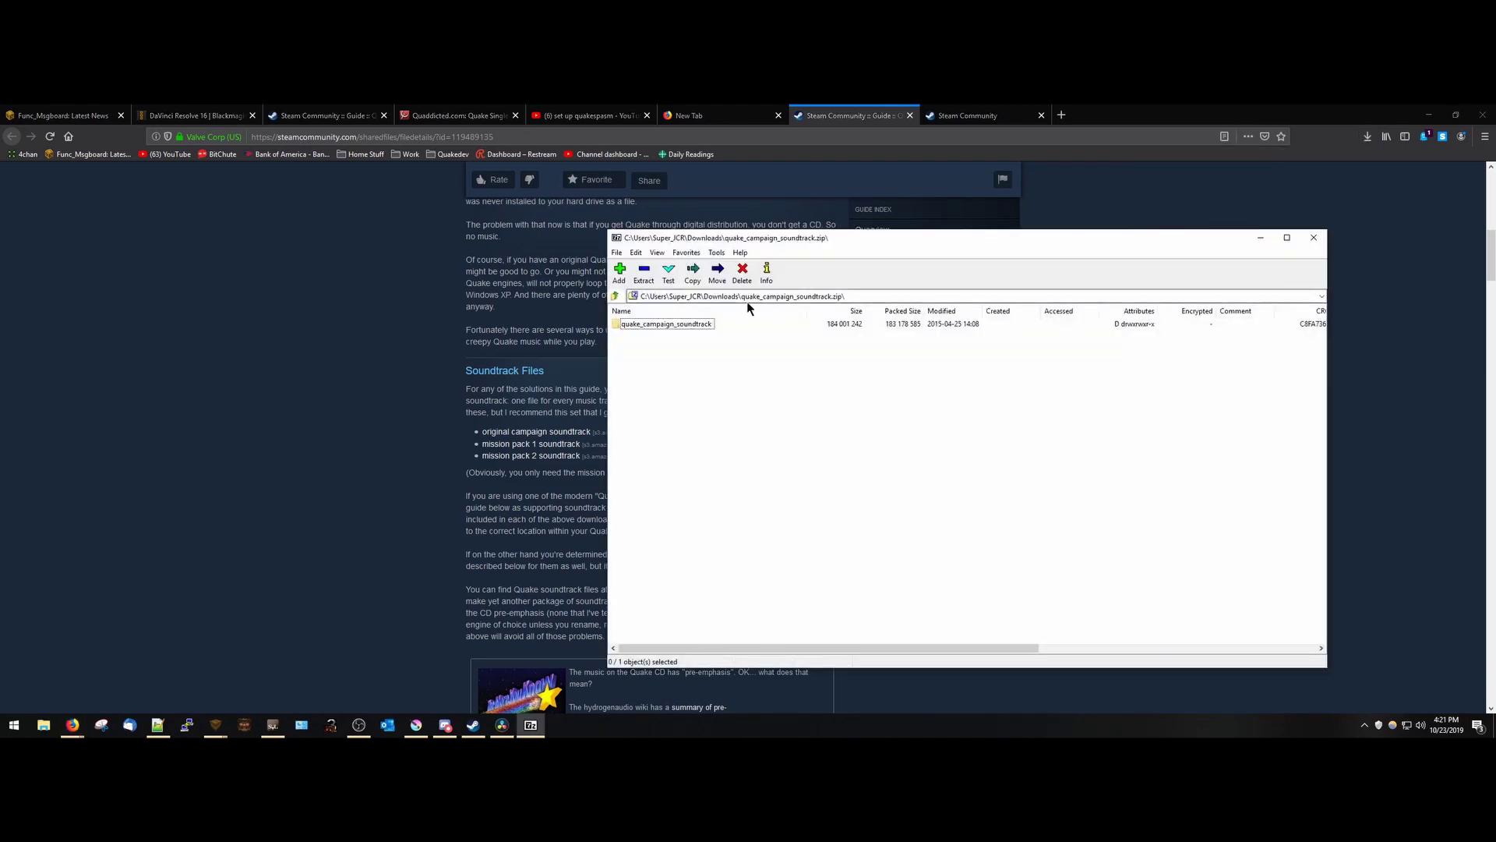
# Examine the contents of the id1 and music folders inside the quake_campaign_soundtrack archive, returning to the folder that holds id1.
pyautogui.doubleClick(688, 329)
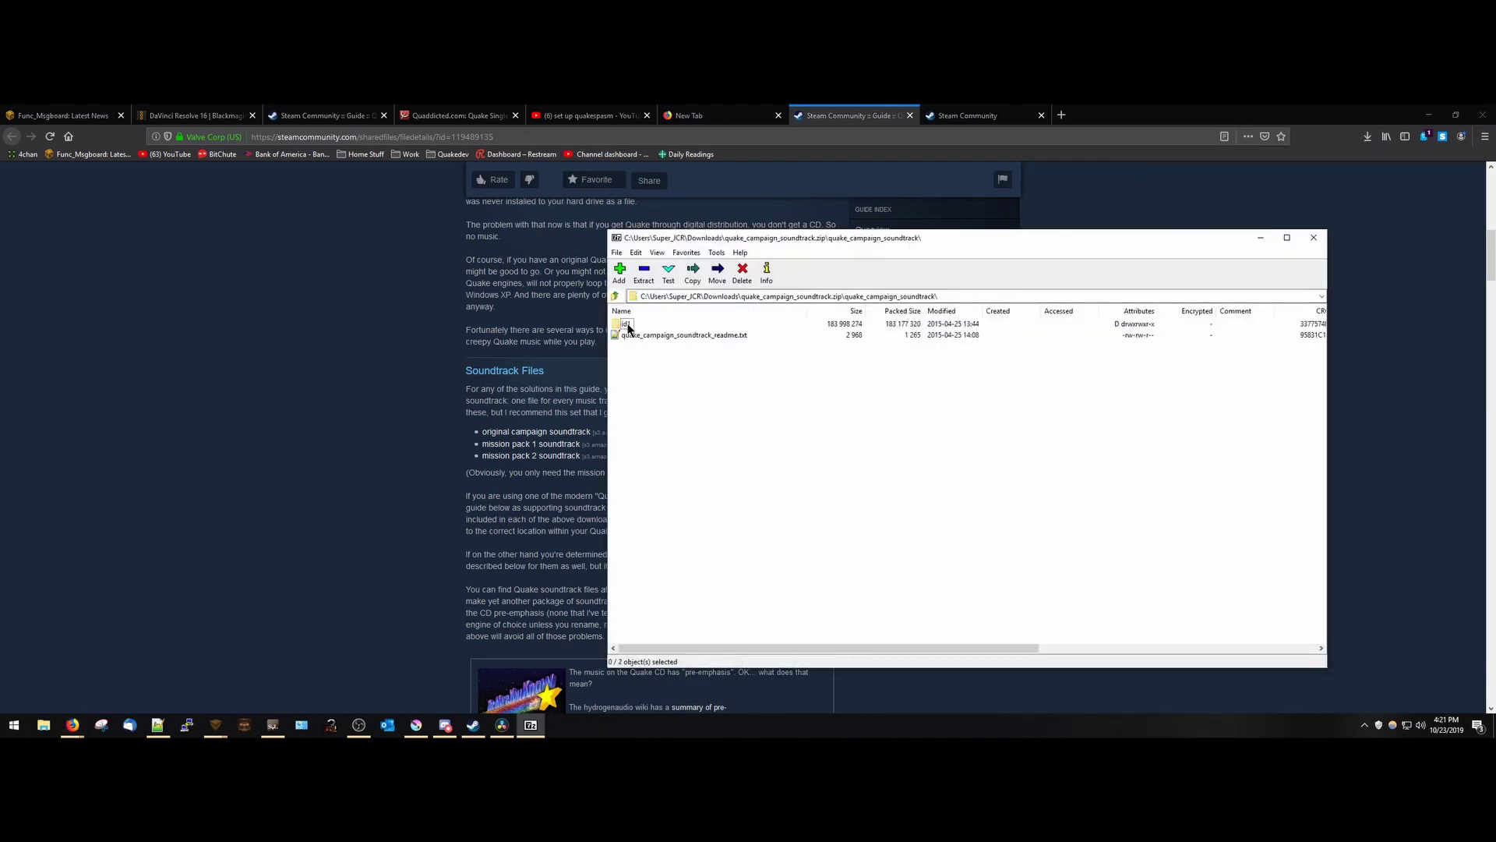
pyautogui.moveTo(826, 241); pyautogui.dragTo(1007, 188)
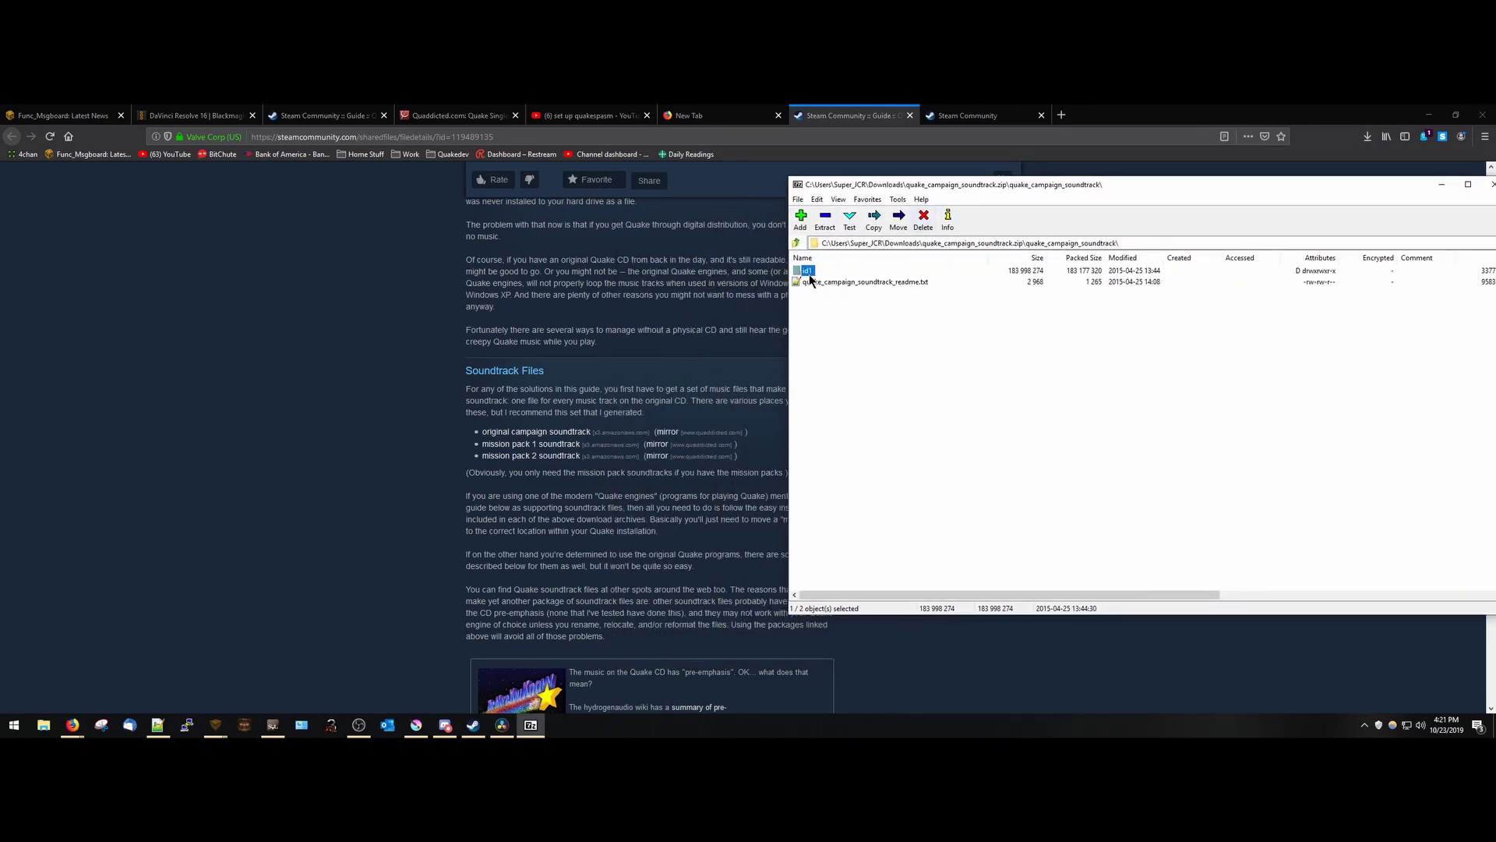
pyautogui.doubleClick(808, 271)
pyautogui.doubleClick(810, 272)
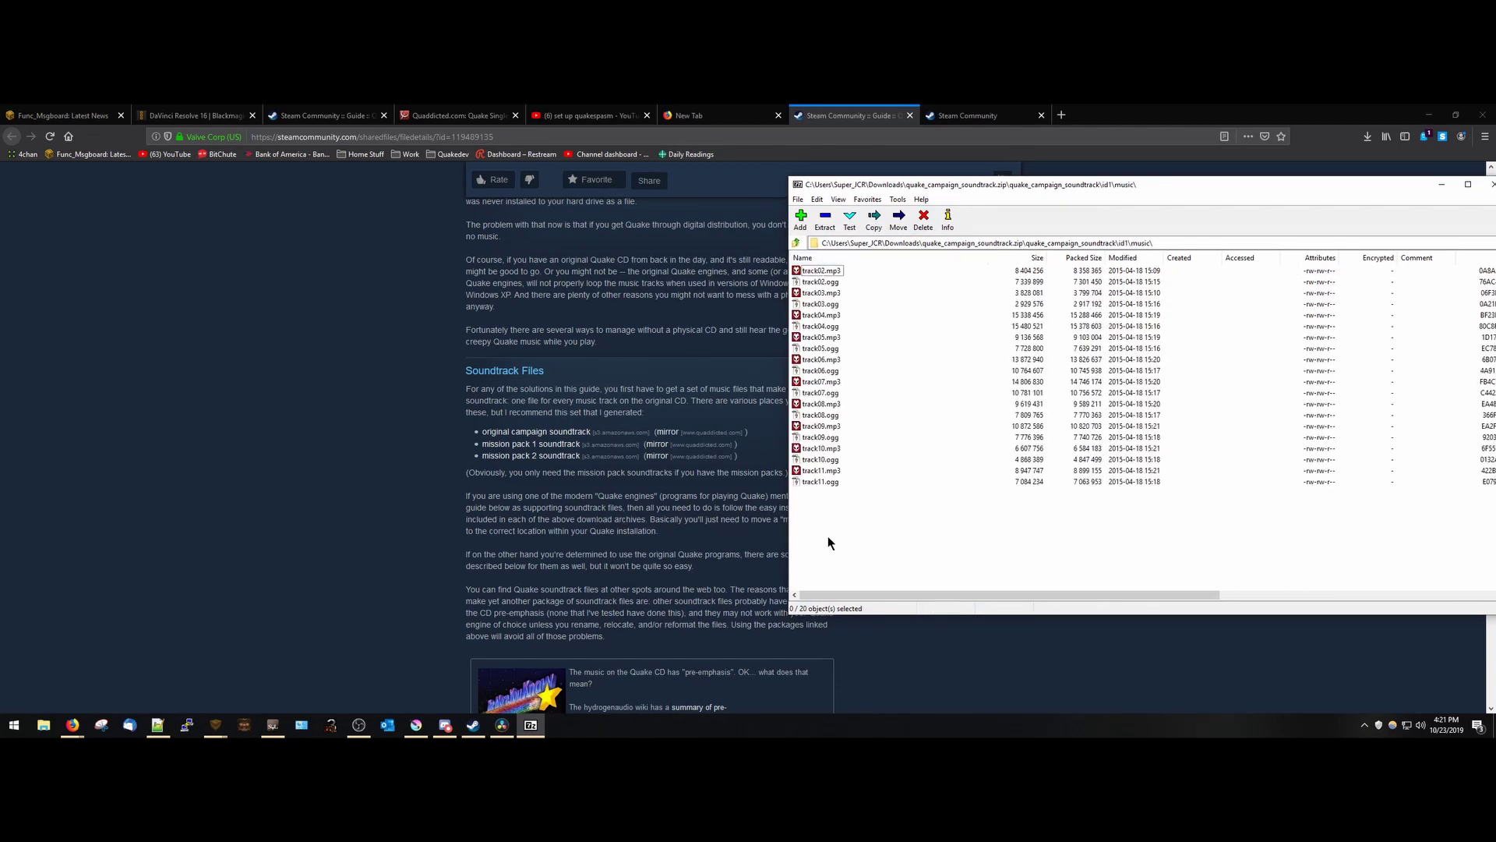
pyautogui.click(796, 244)
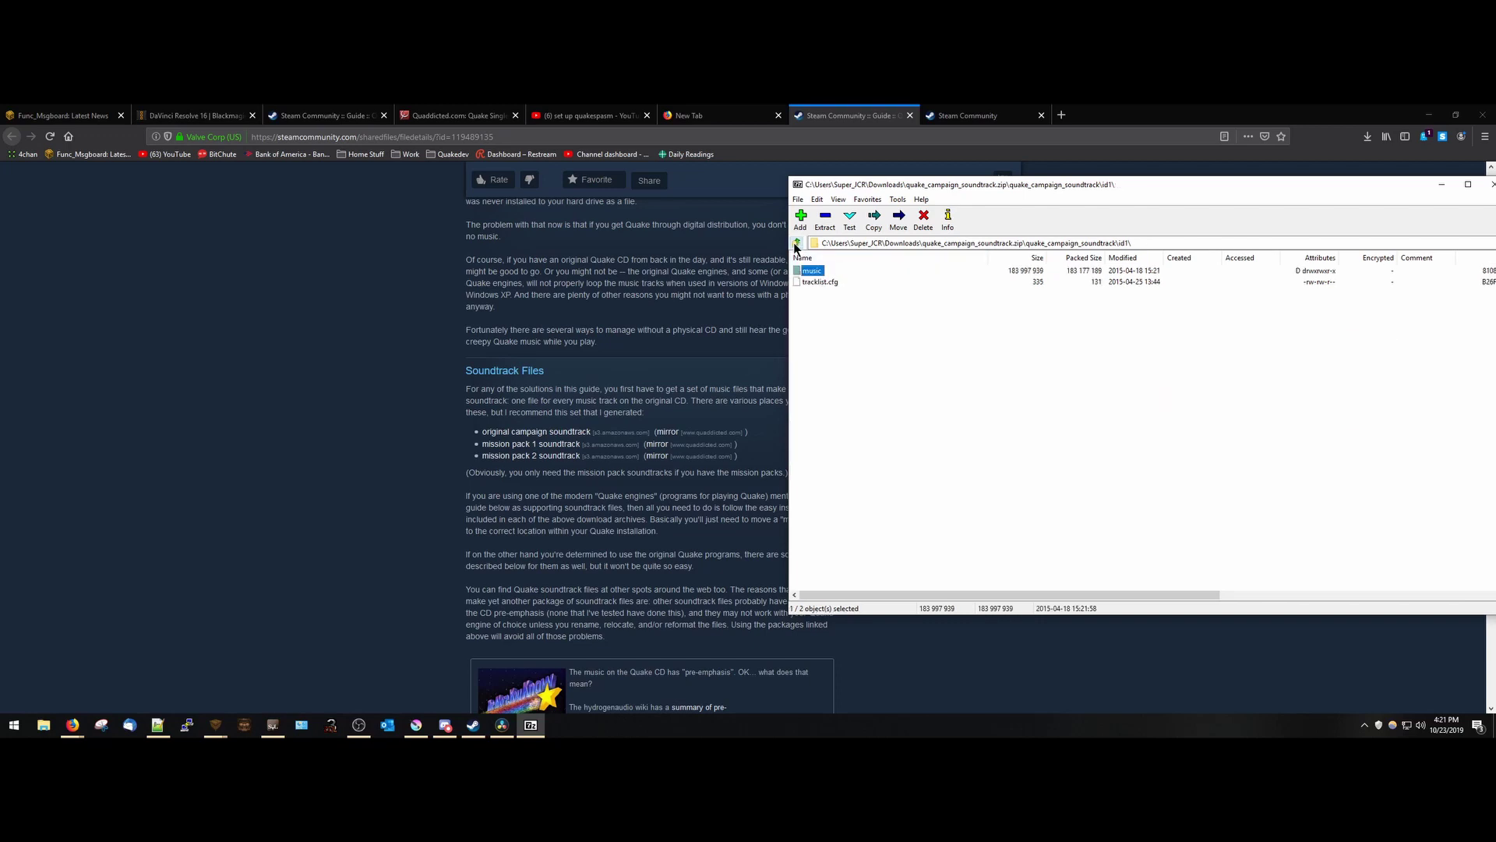
pyautogui.click(797, 244)
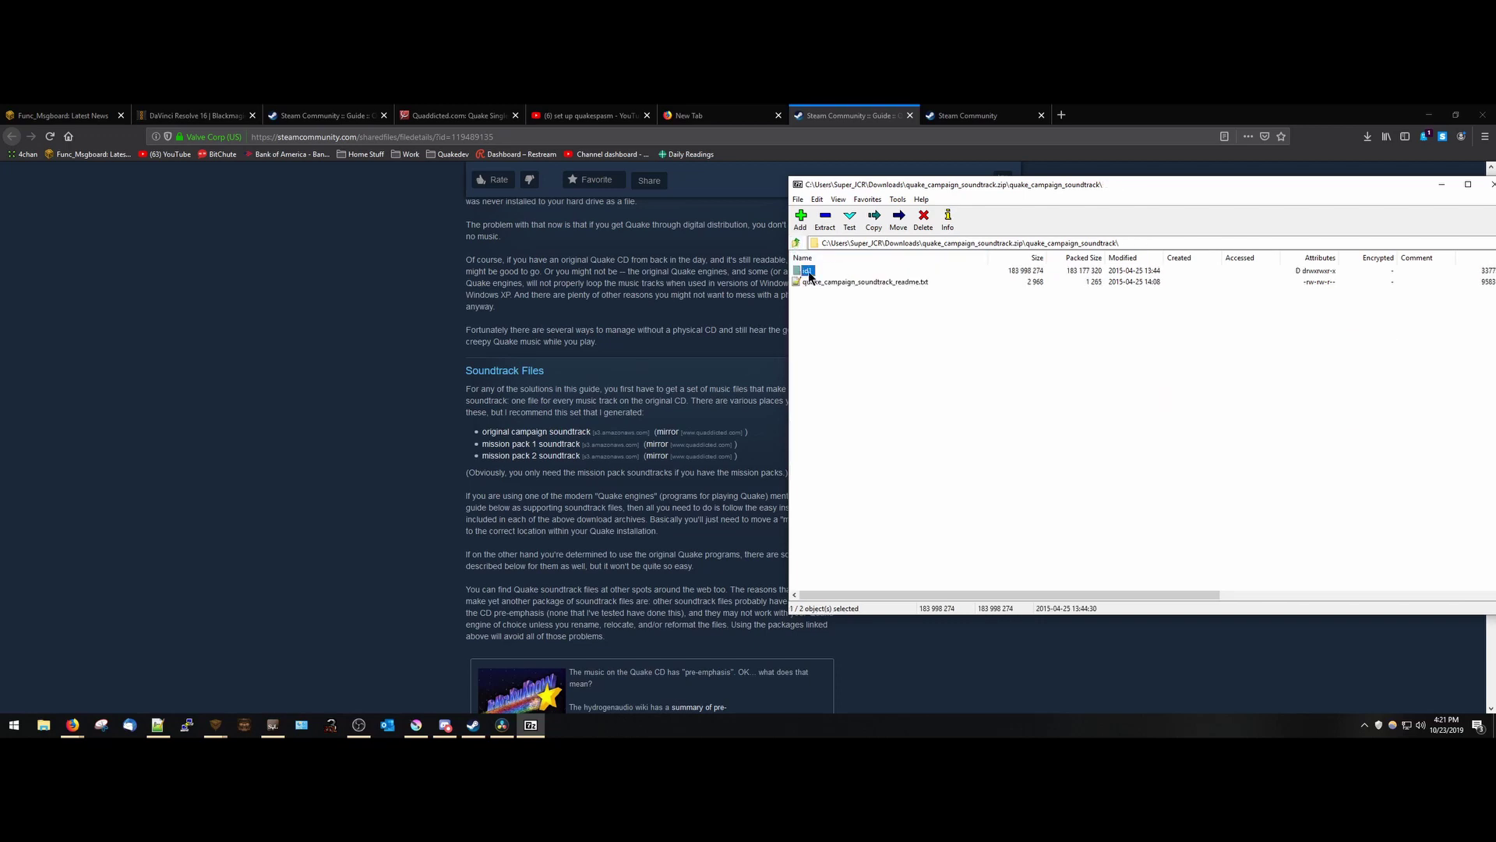
# Open C:\Quake\Quakespasm in File Explorer beside the soundtrack archive and browse its folders.
pyautogui.click(43, 725)
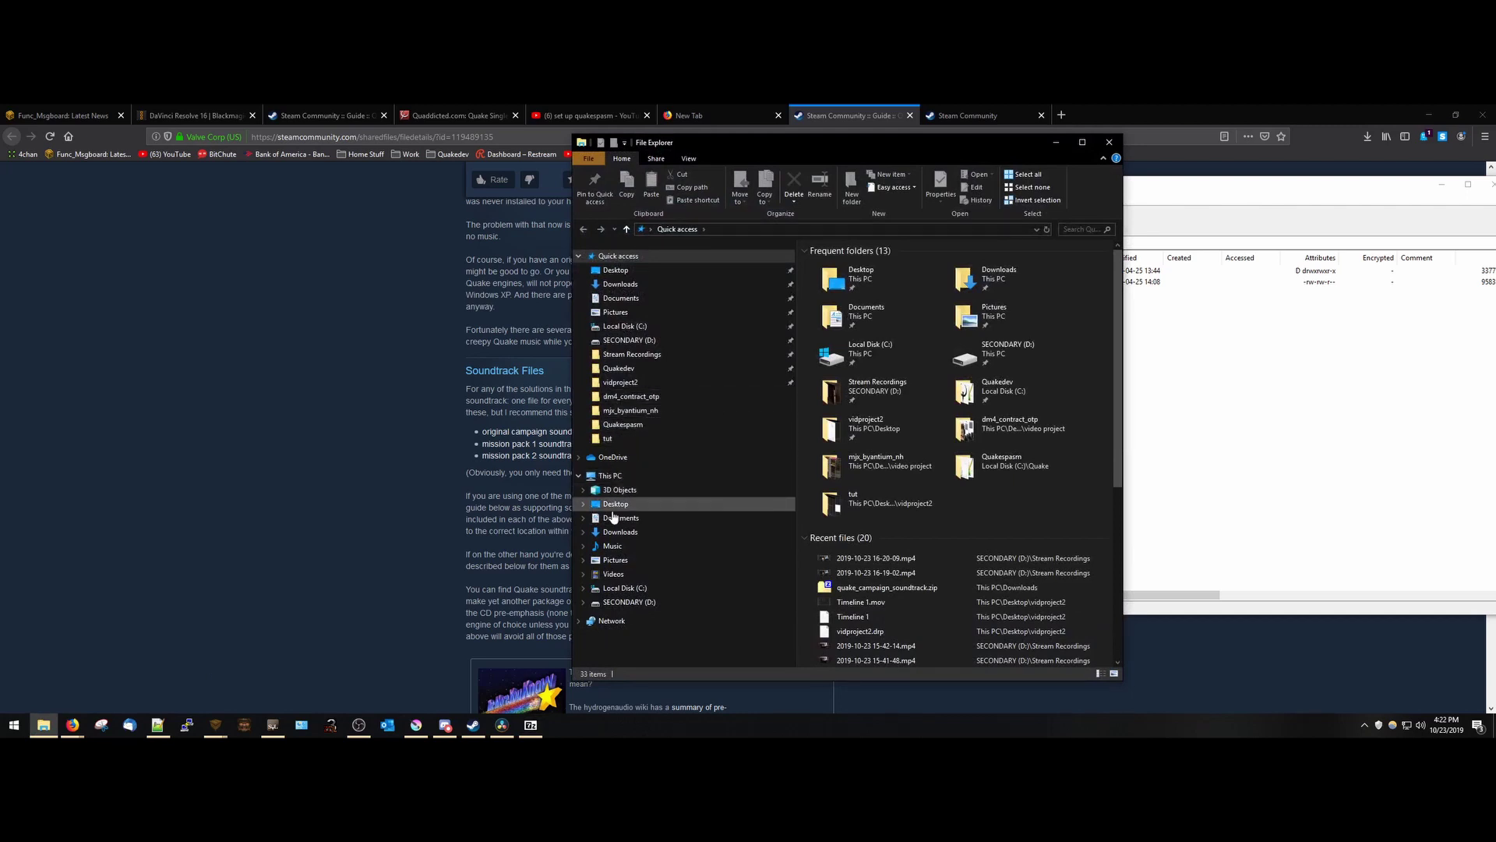
pyautogui.click(625, 588)
pyautogui.doubleClick(830, 411)
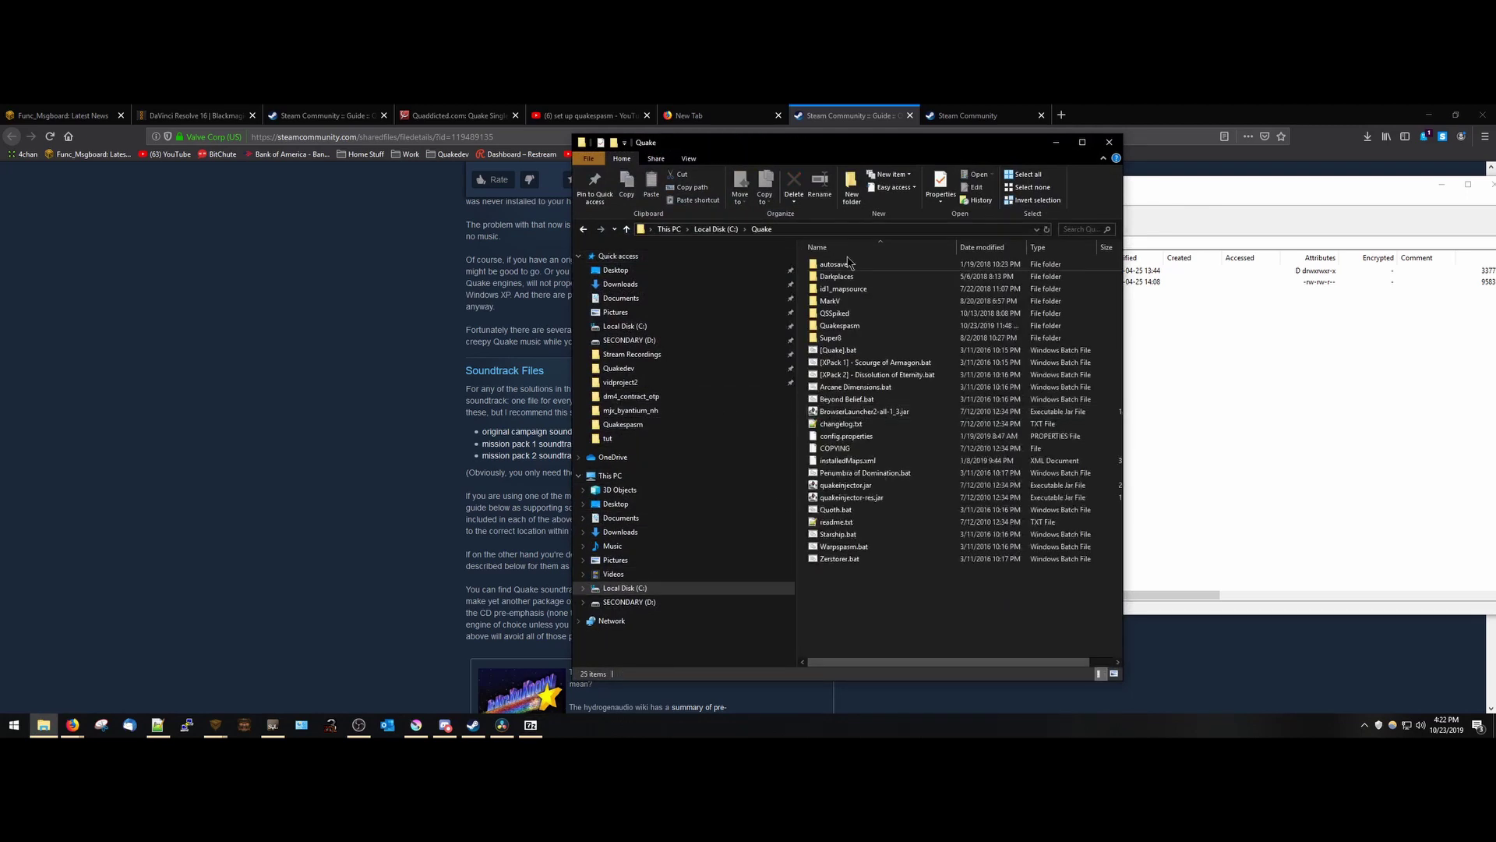
pyautogui.moveTo(869, 151); pyautogui.dragTo(510, 148)
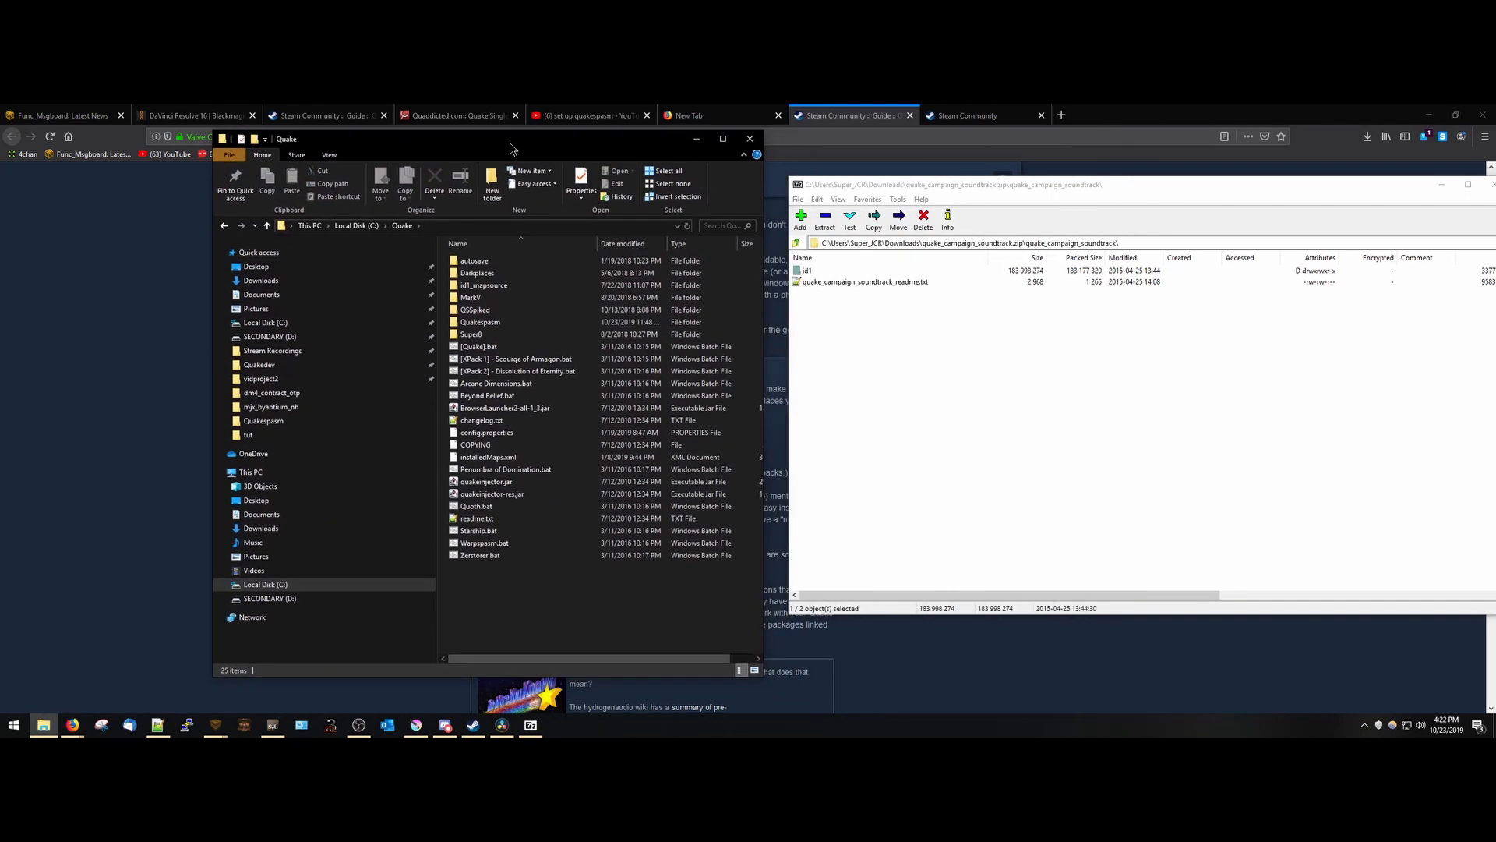
pyautogui.doubleClick(482, 322)
pyautogui.scroll(-15, 643, 425)
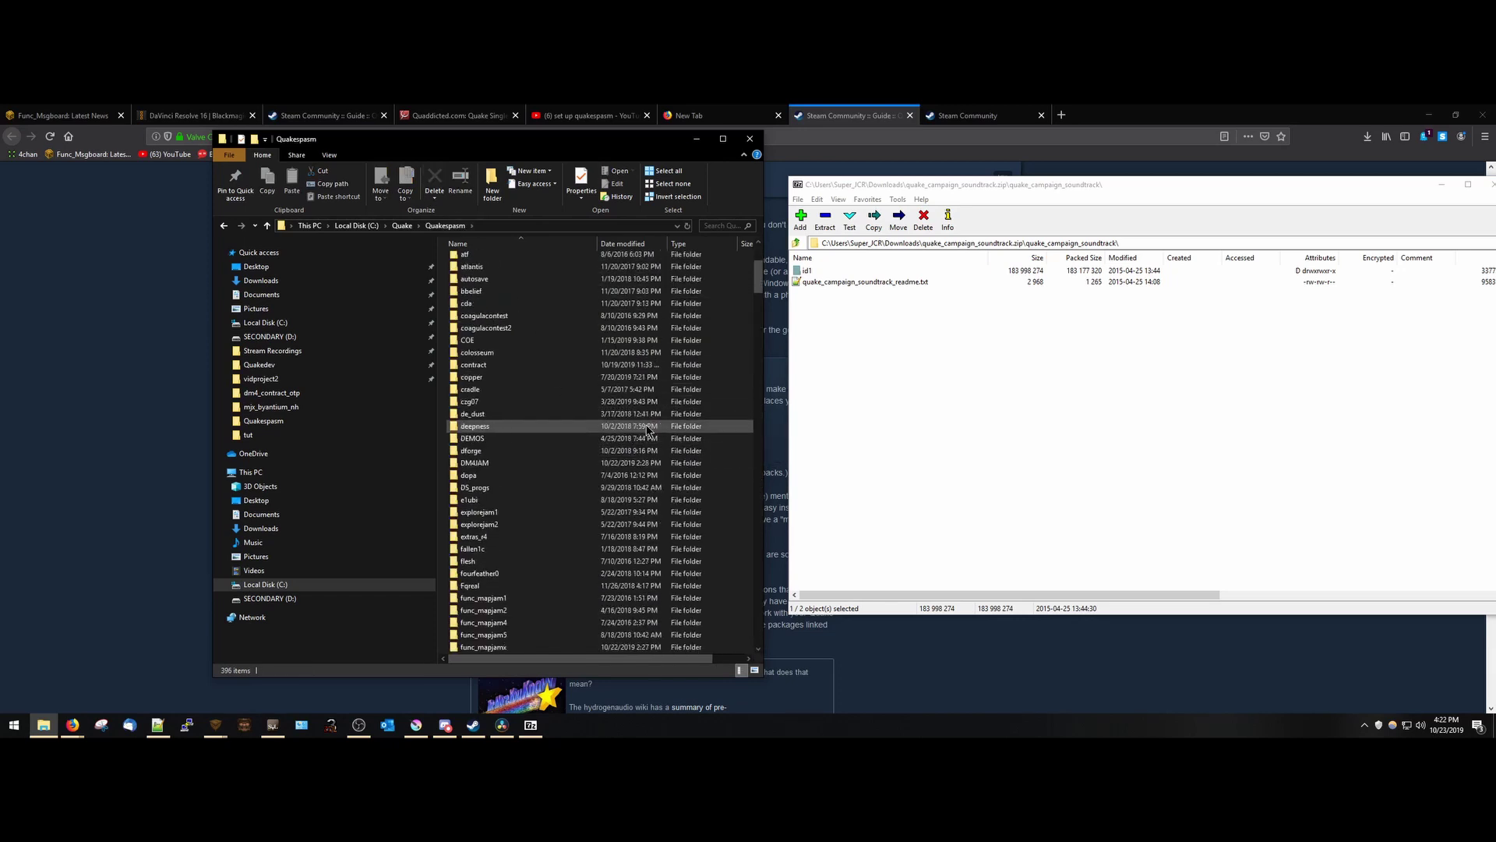
pyautogui.scroll(-7, 643, 426)
pyautogui.scroll(2, 615, 439)
pyautogui.scroll(1, 777, 405)
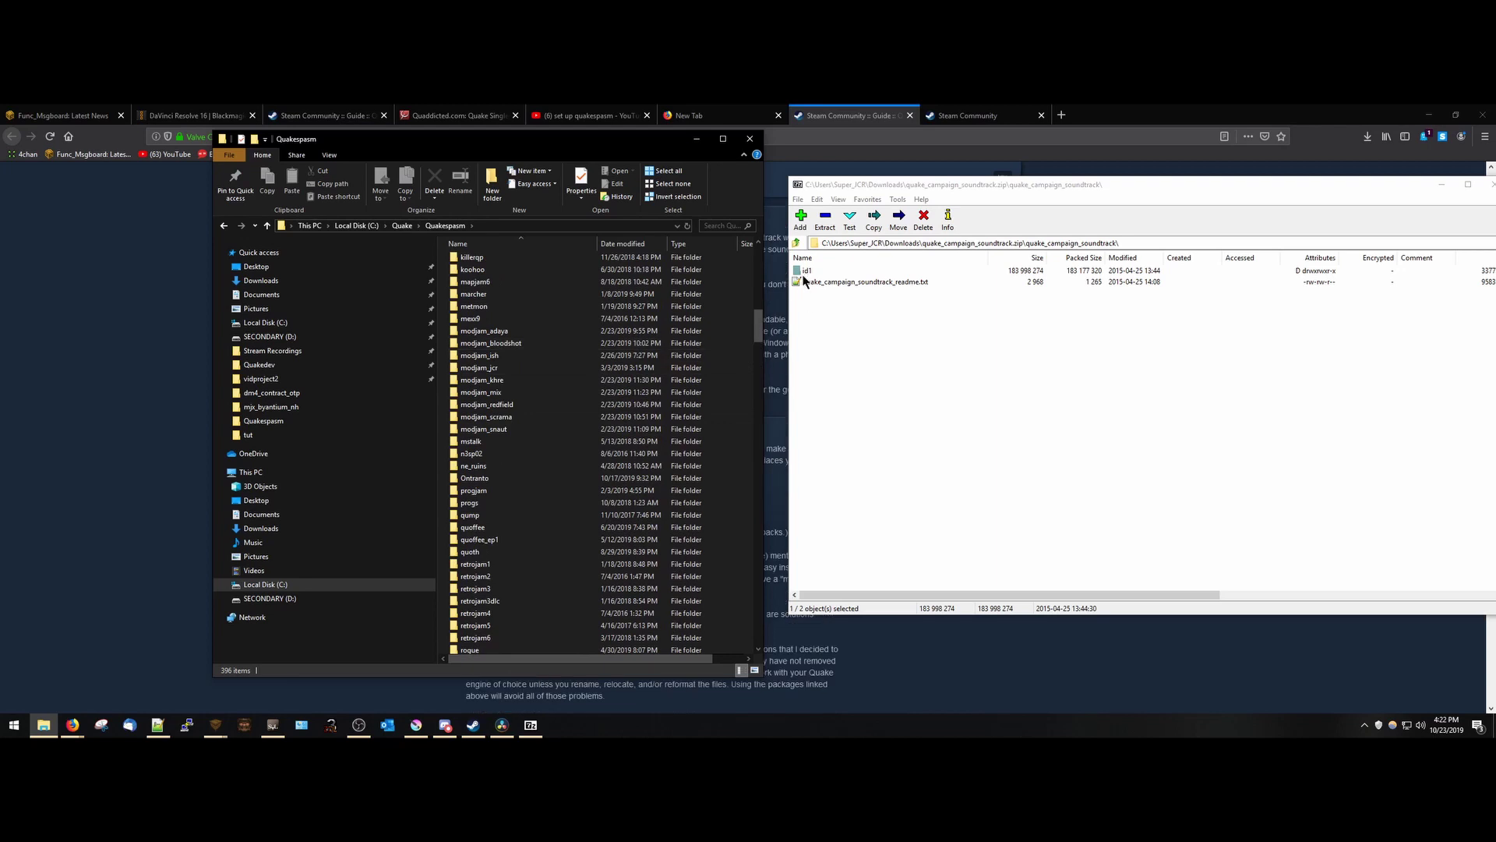
# Try to extract the archive's id1 folder into the Quakespasm folder, cancel replacing existing files, and close both windows.
pyautogui.moveTo(805, 279); pyautogui.dragTo(759, 419)
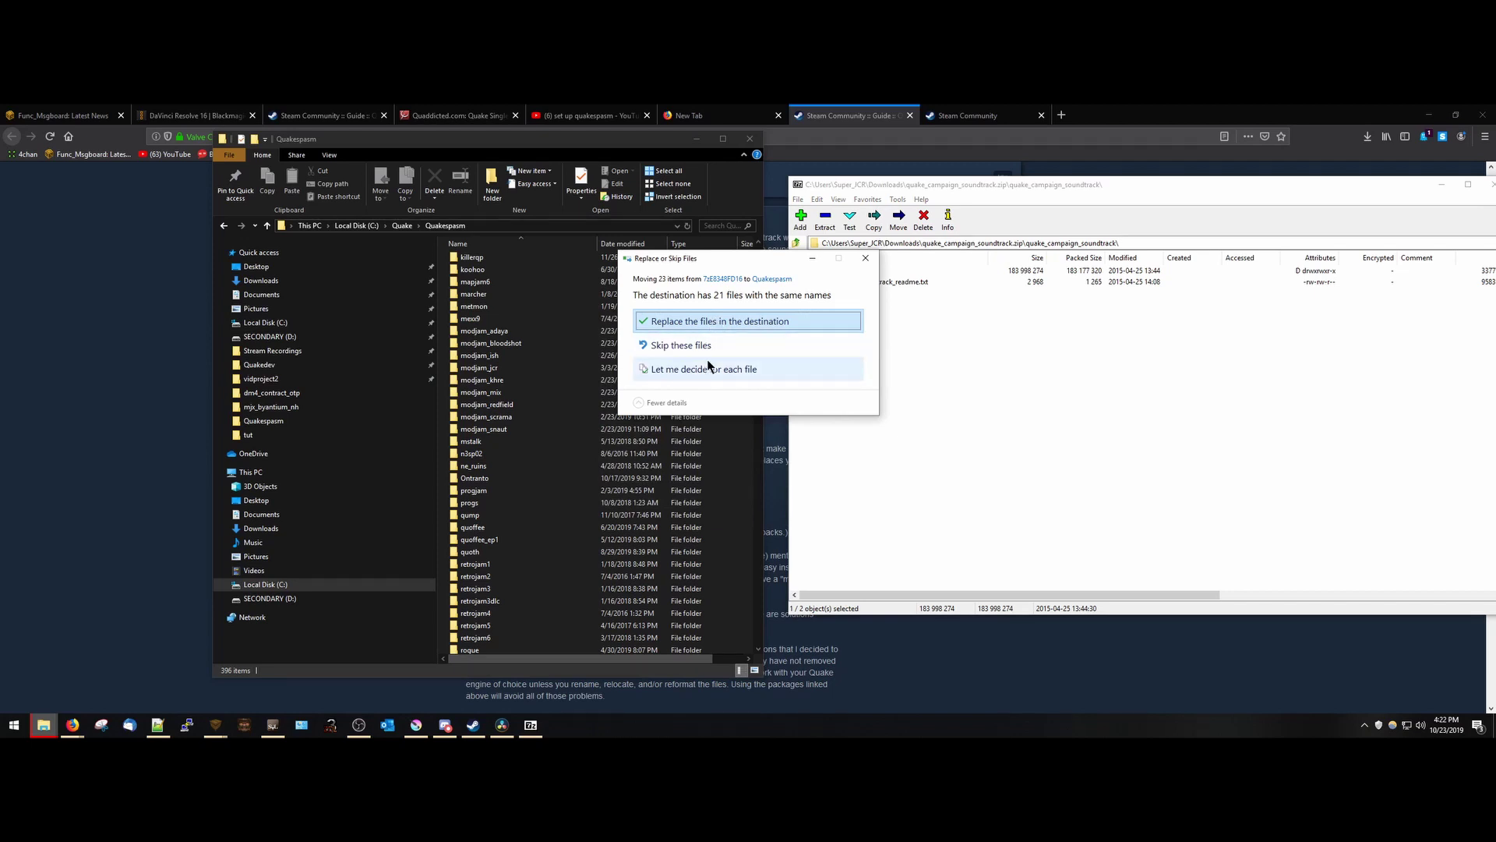
pyautogui.click(864, 260)
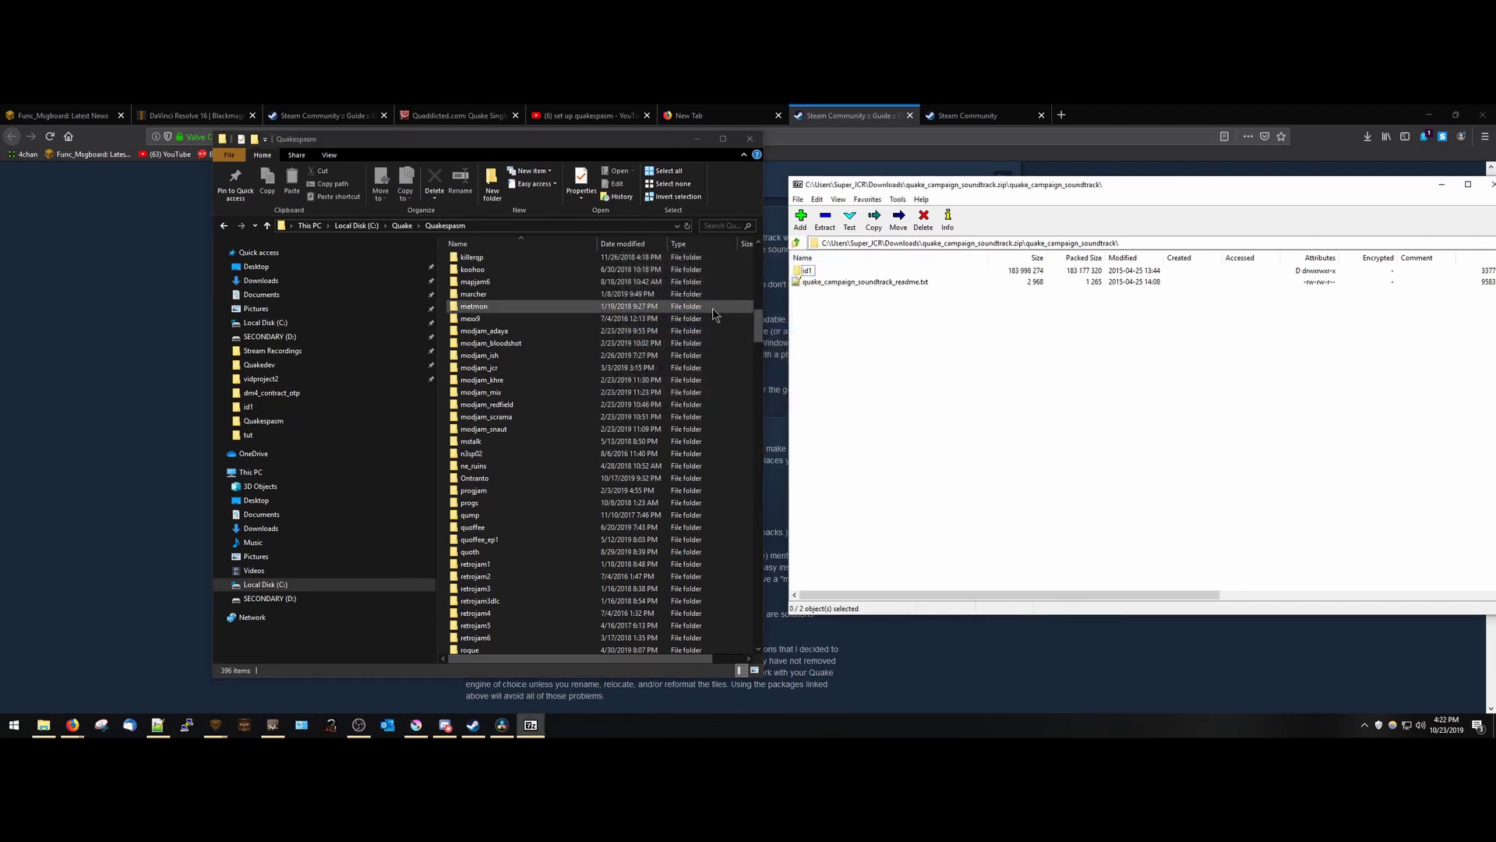
pyautogui.click(1491, 185)
pyautogui.click(750, 139)
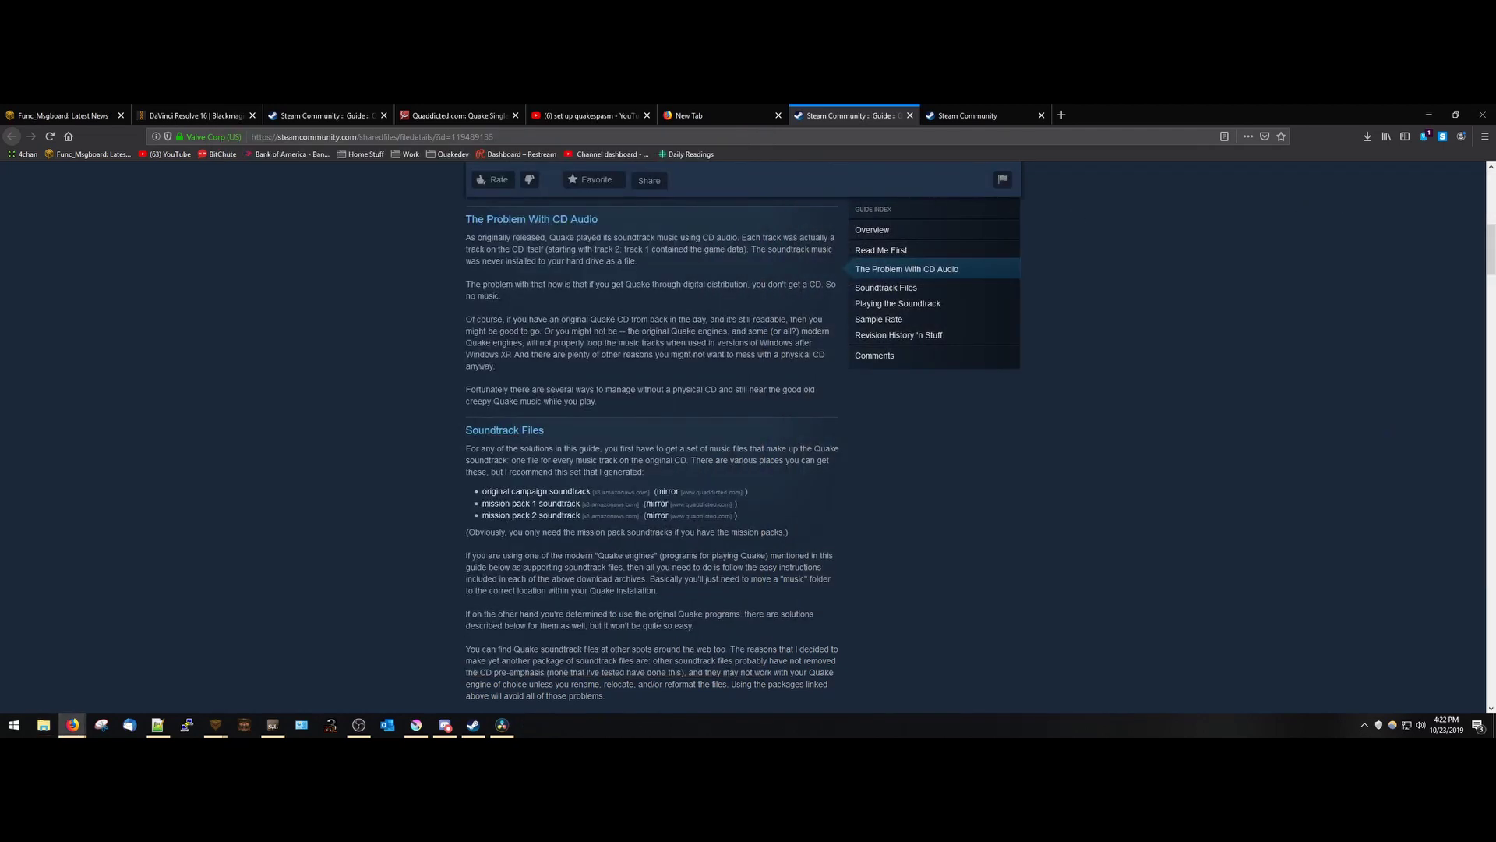